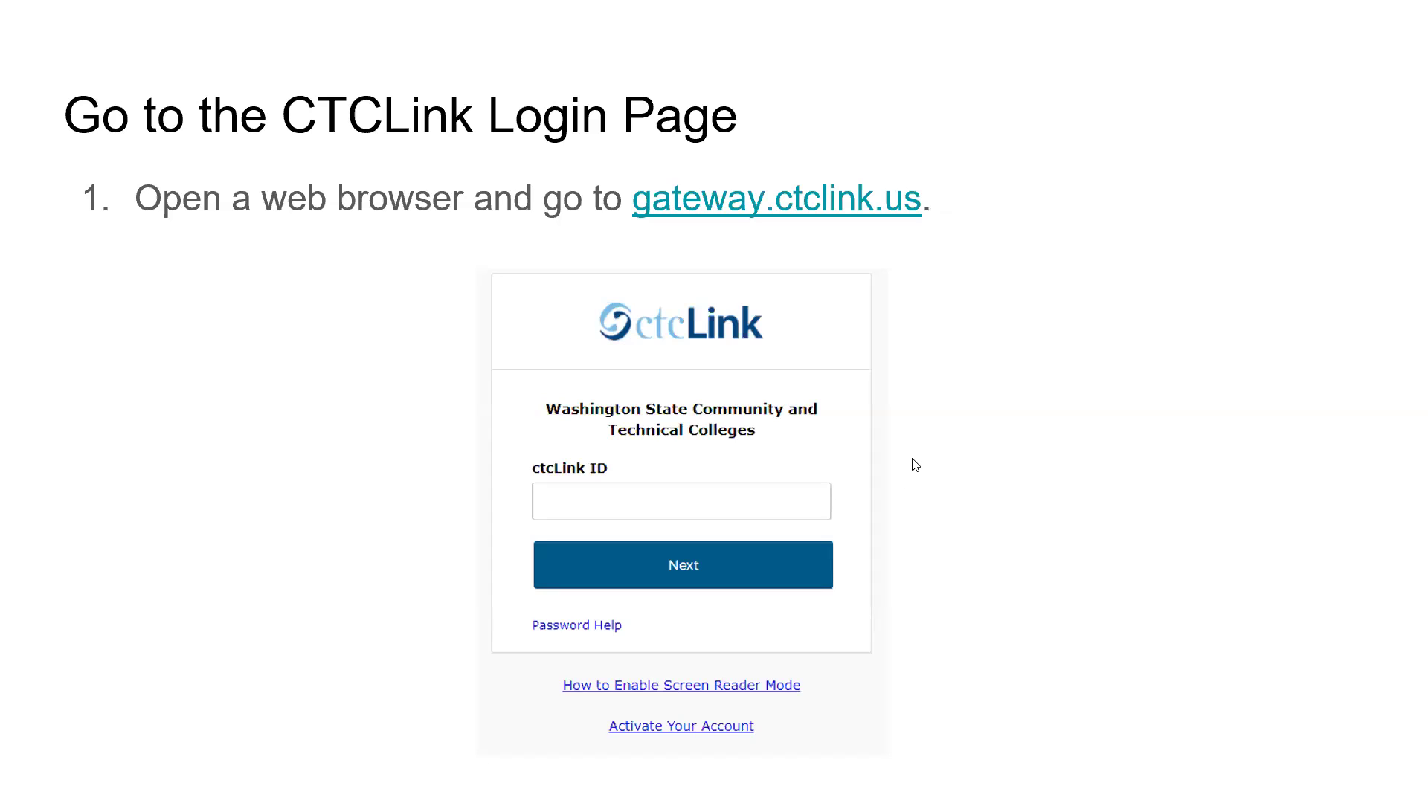
key("Right")
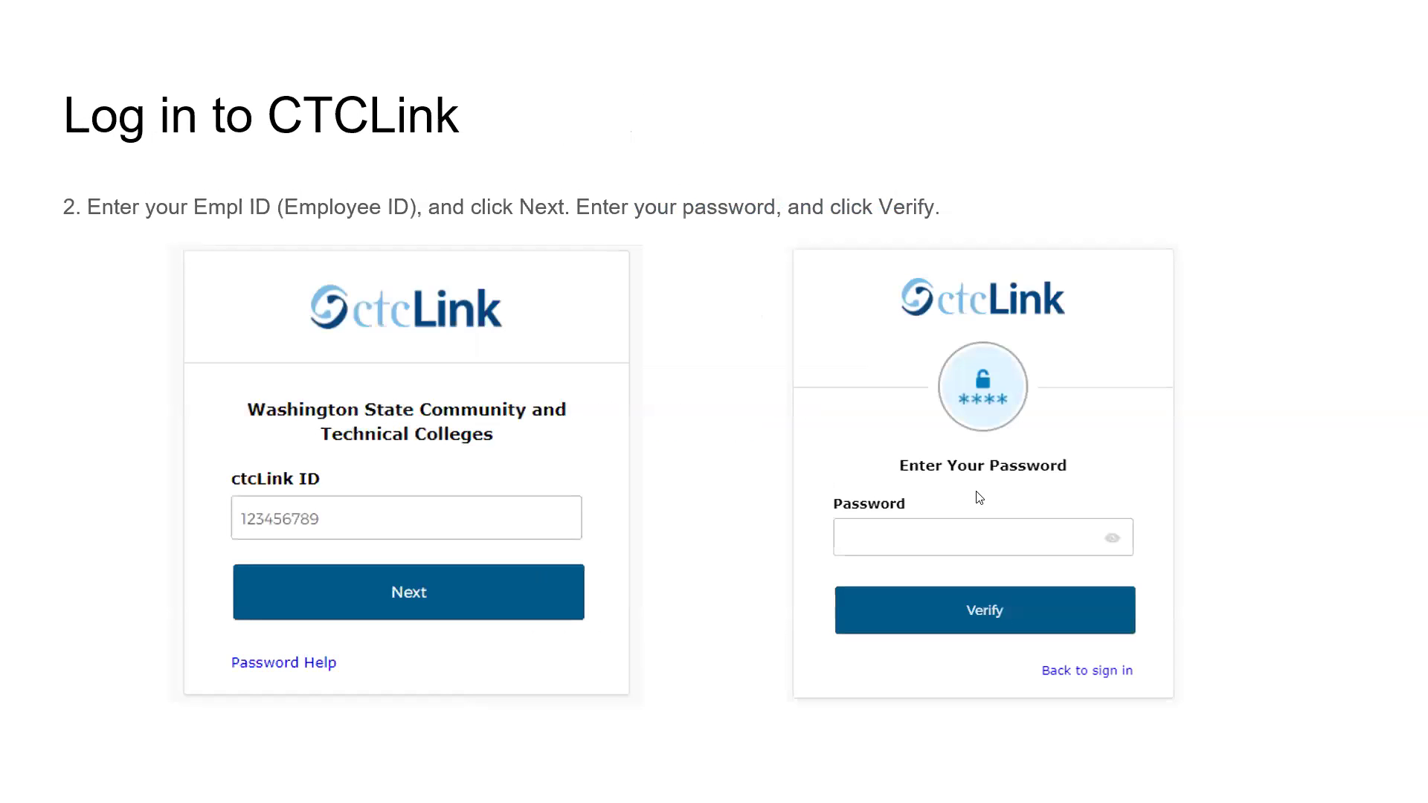
key("Right")
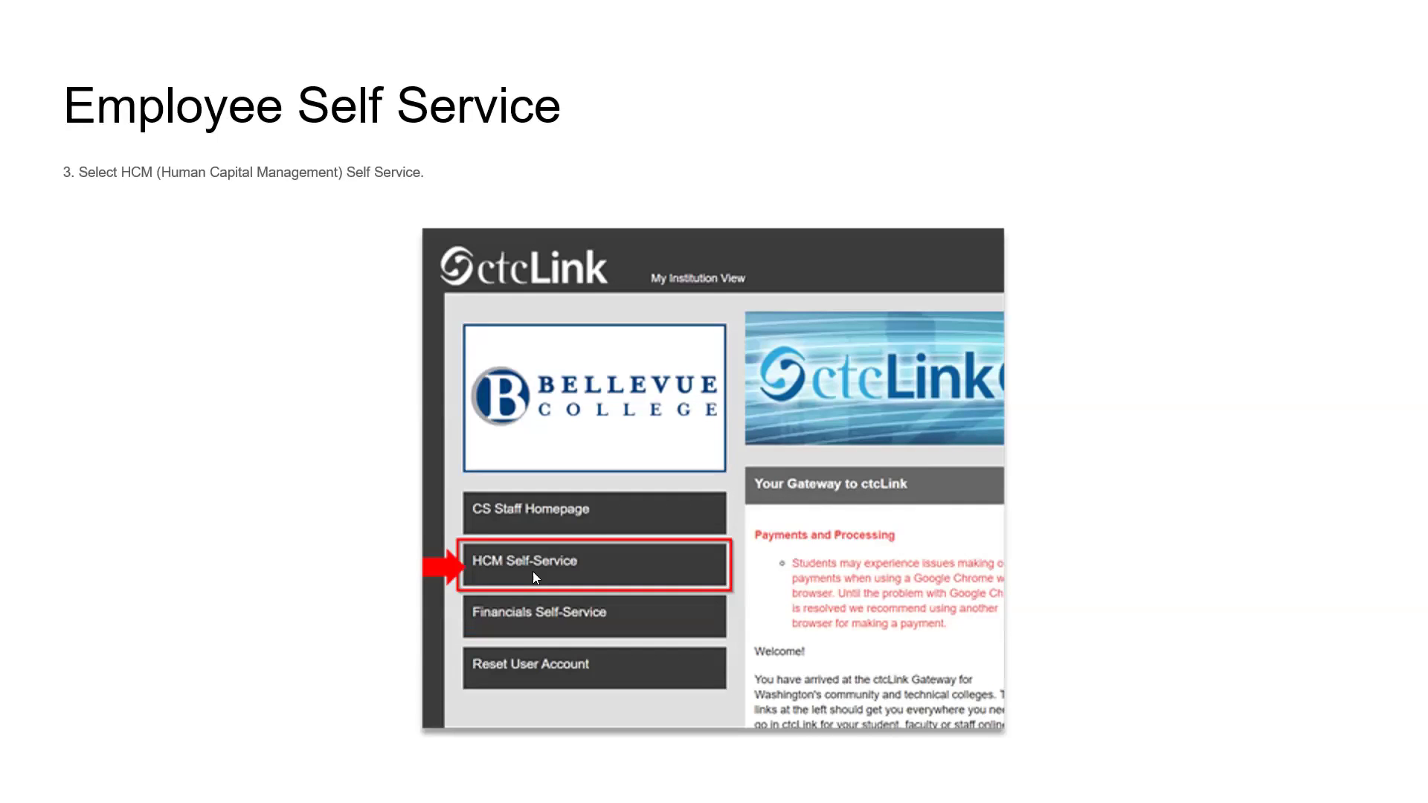
key("Right")
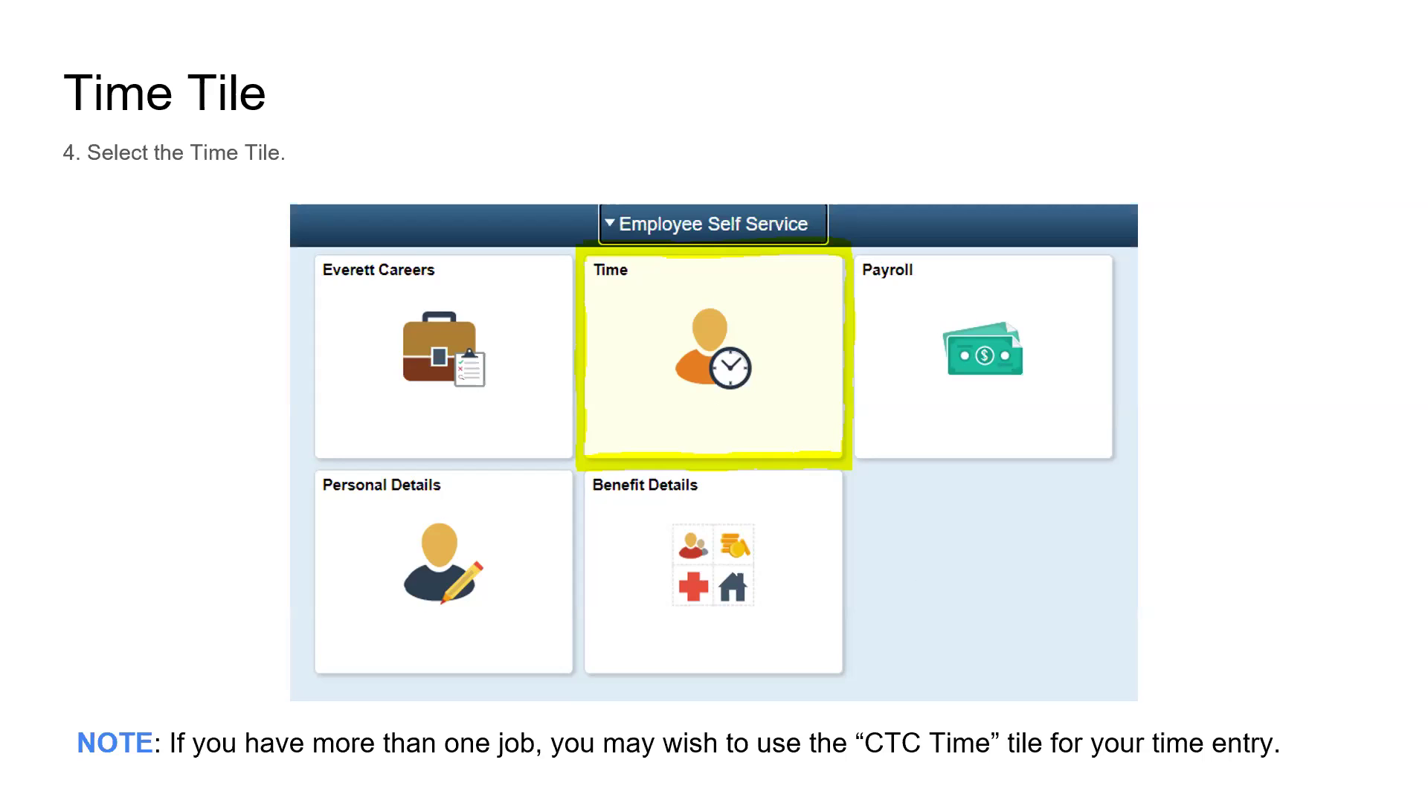
left_click(1034, 557)
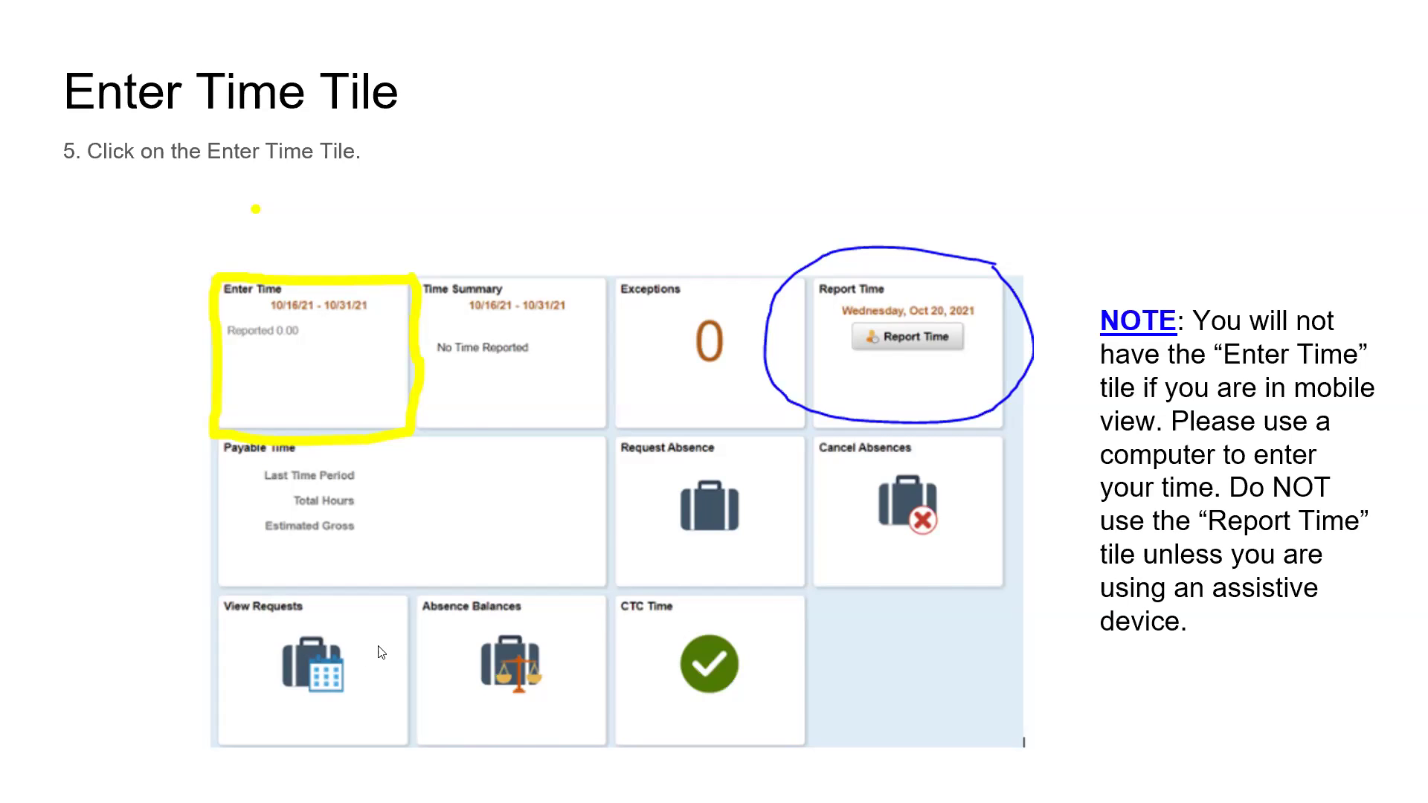
key("Right")
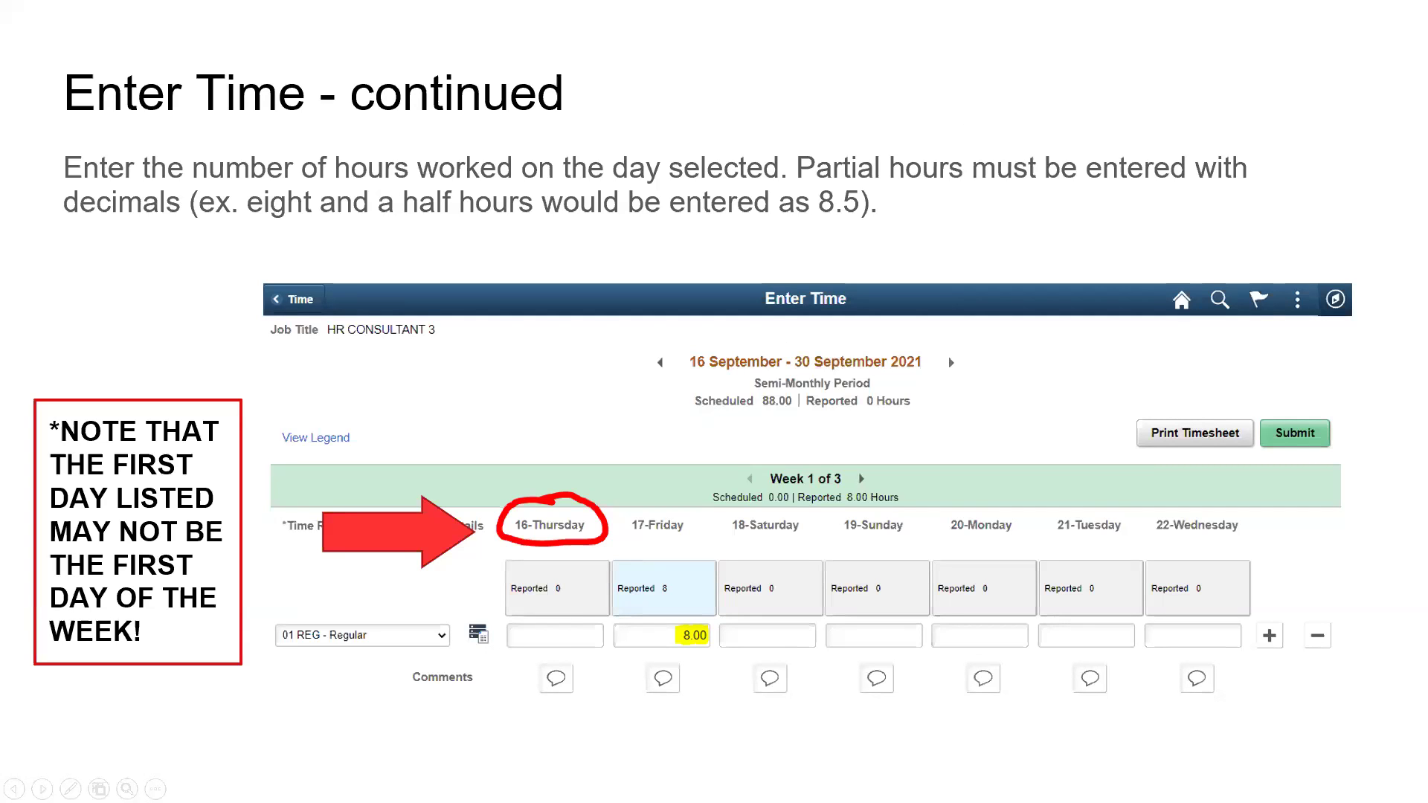
Exit the slideshow, switch to the Bellevue College ctcLink gateway in Chrome and open HCM Self-Service.
key("Escape")
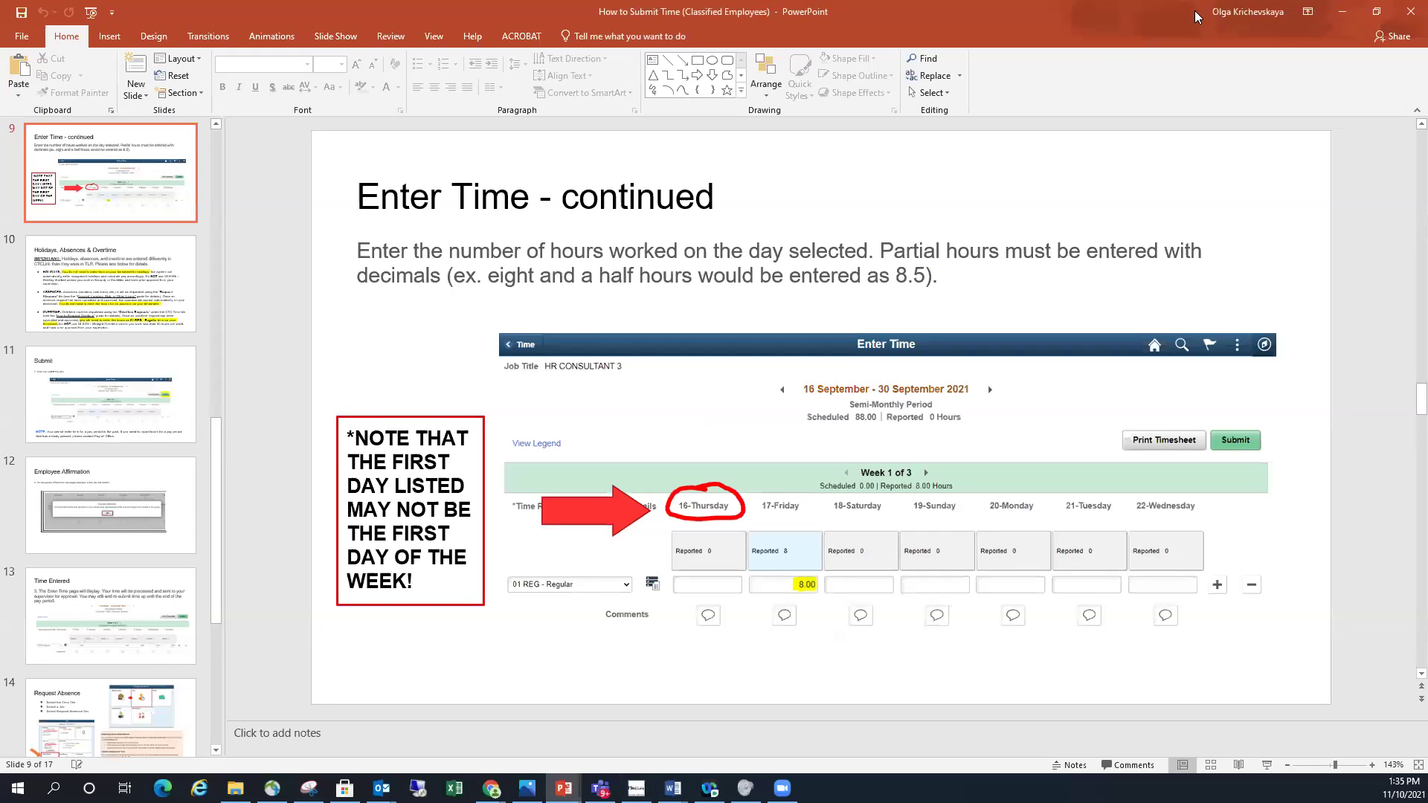
key("alt+Tab")
left_click(164, 35)
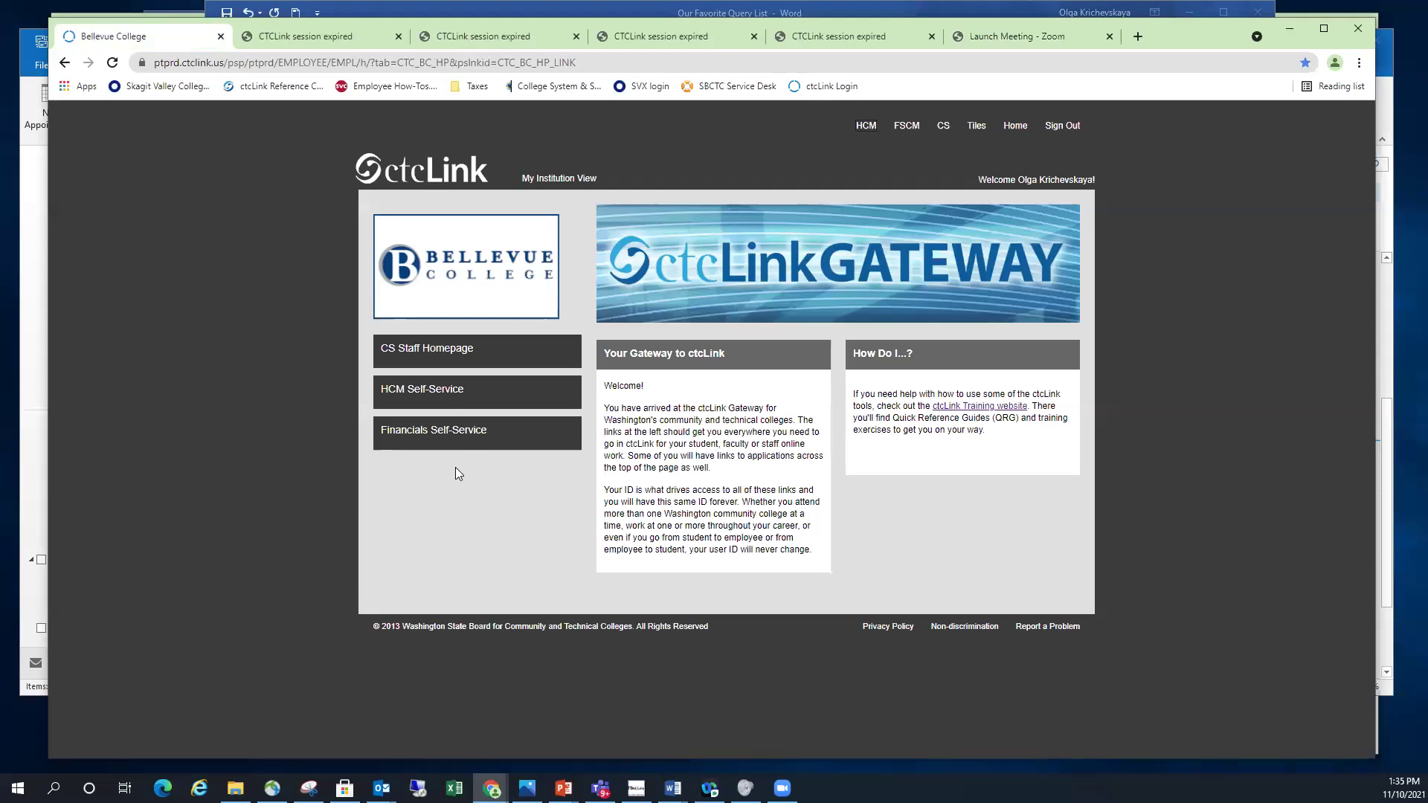
left_click(444, 400)
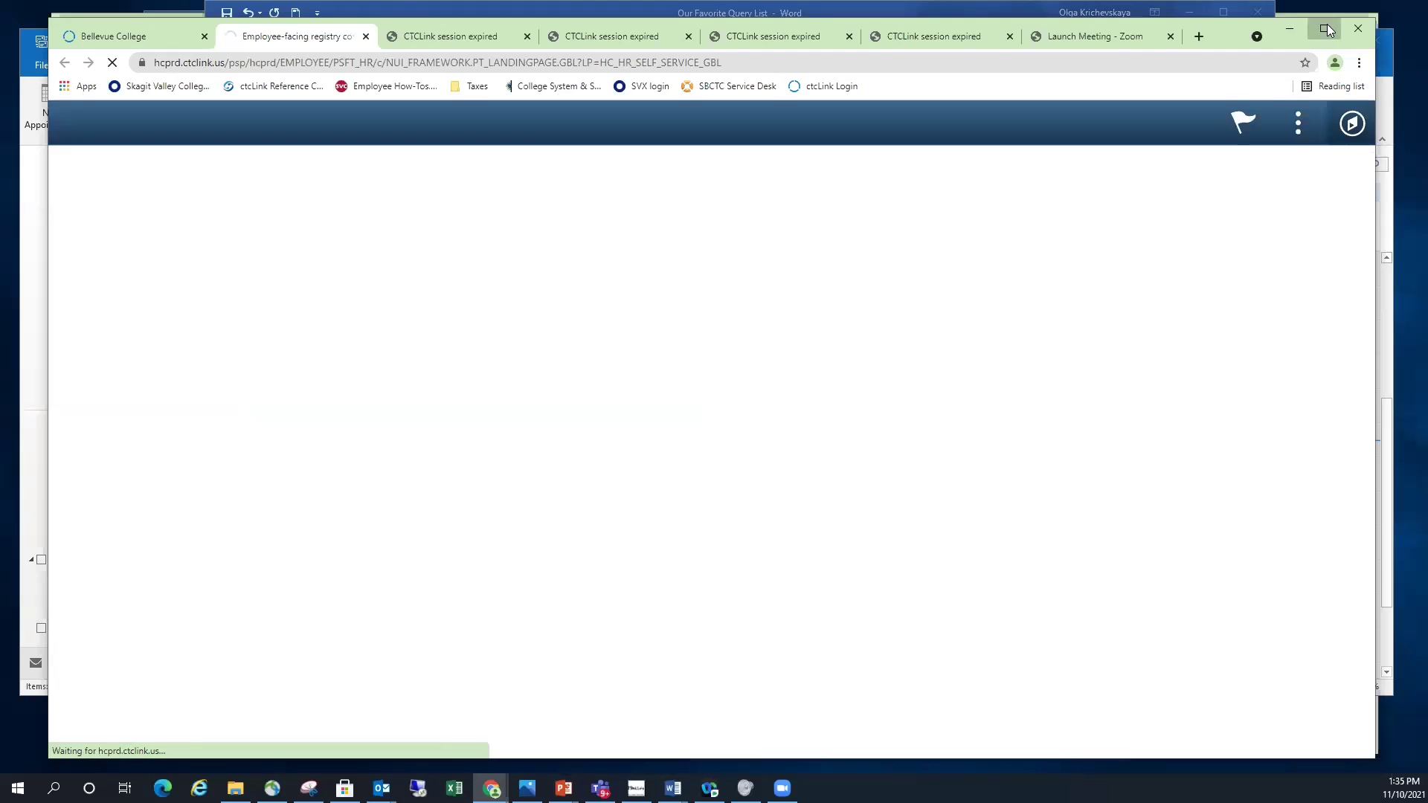
left_click(1325, 29)
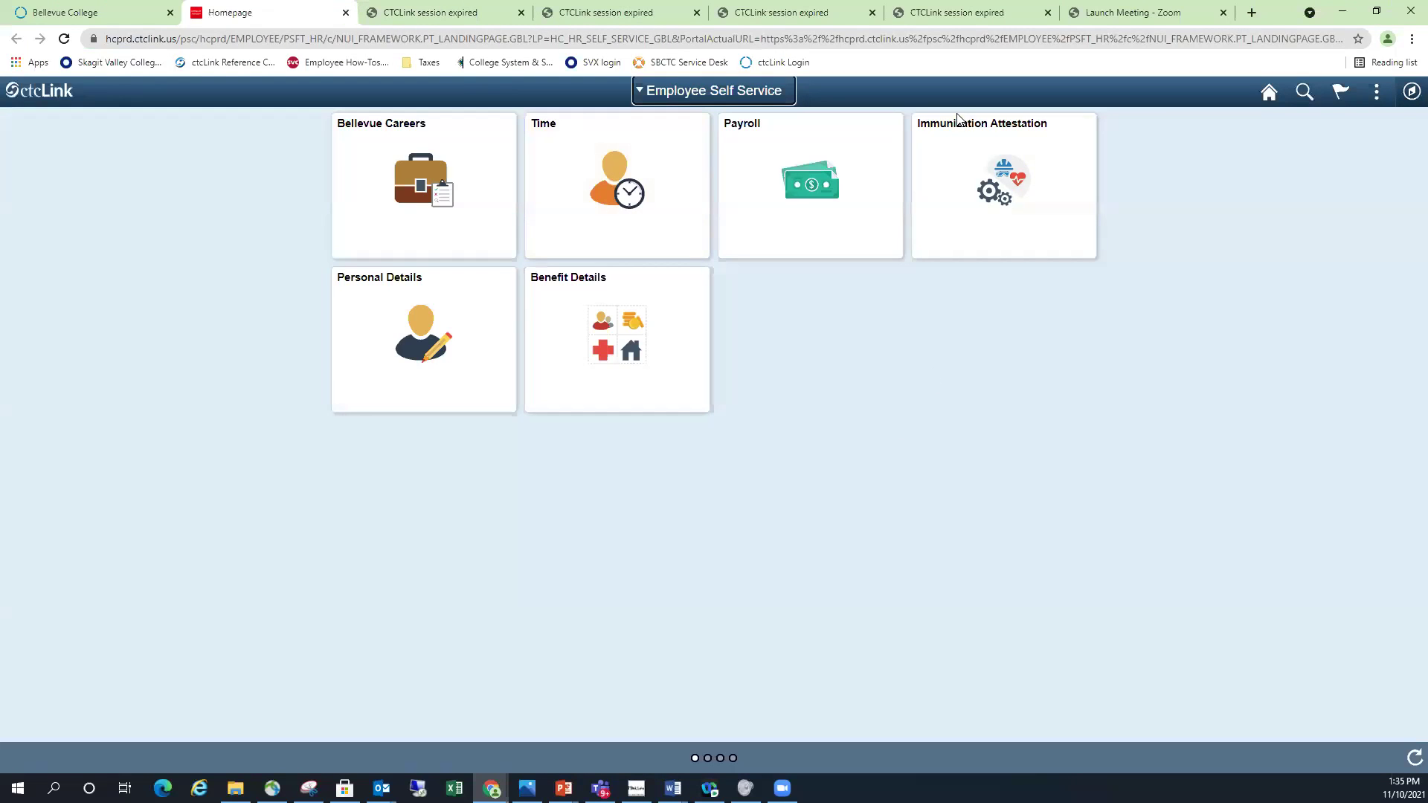
double_click(1292, 15)
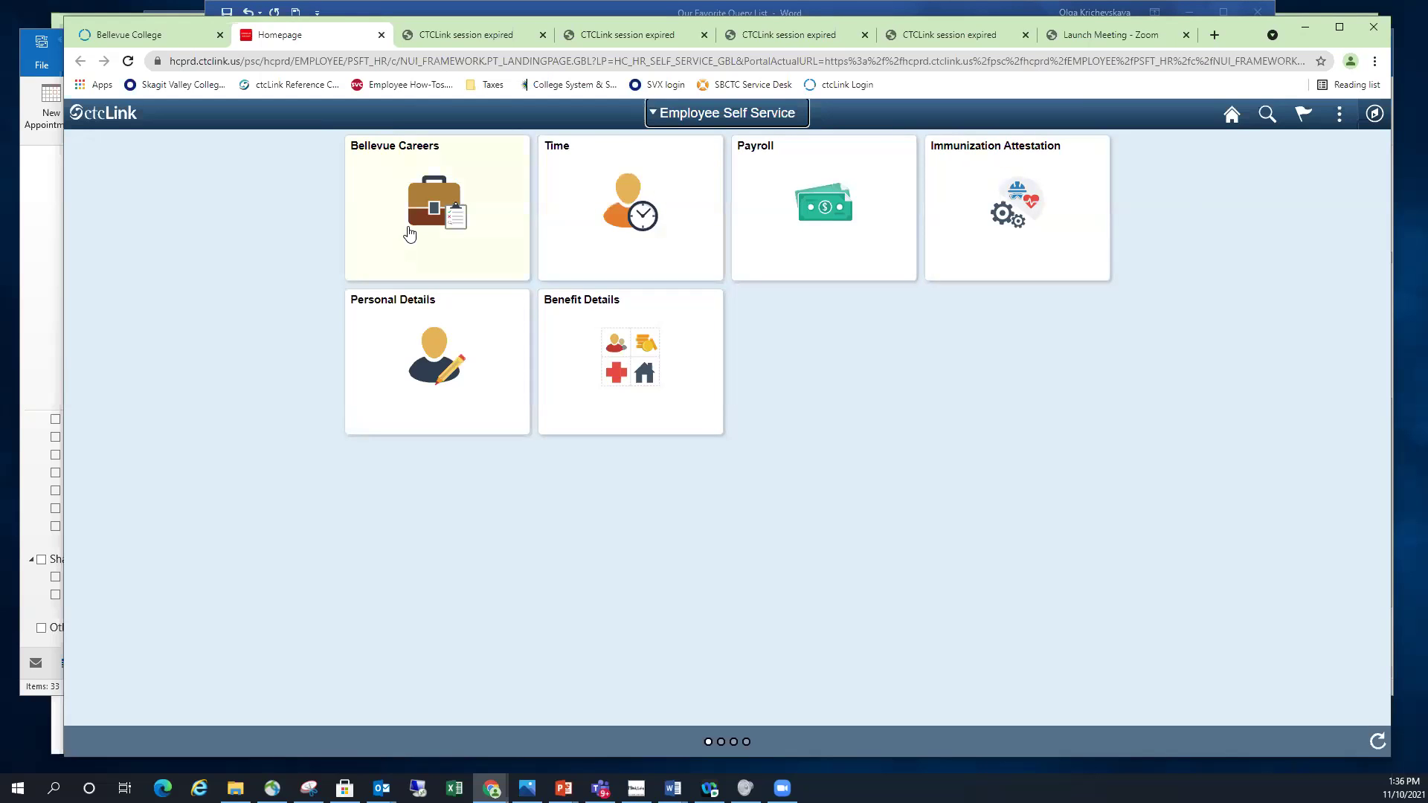
Open the Time page from Employee Self Service and start a new absence request.
left_click(565, 194)
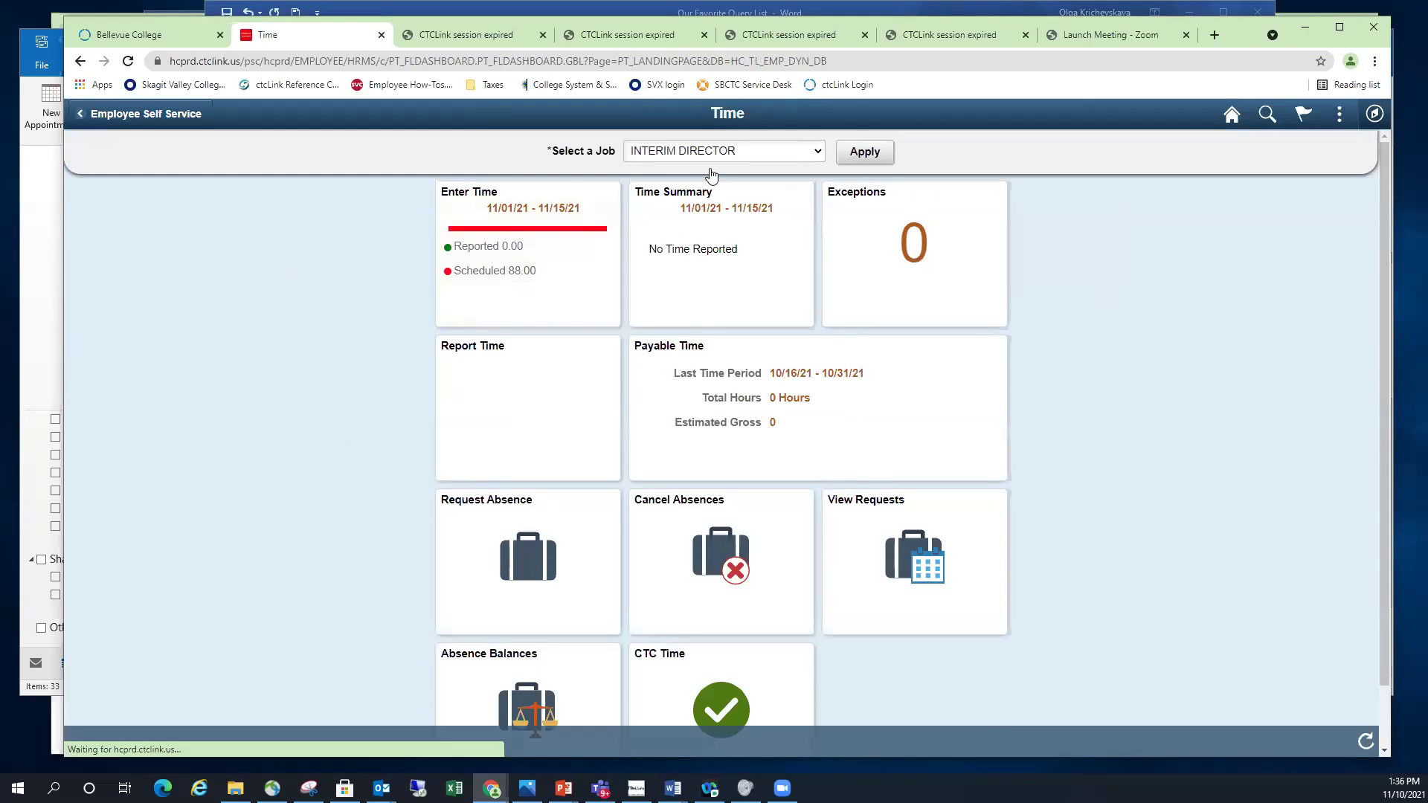
left_click(1339, 27)
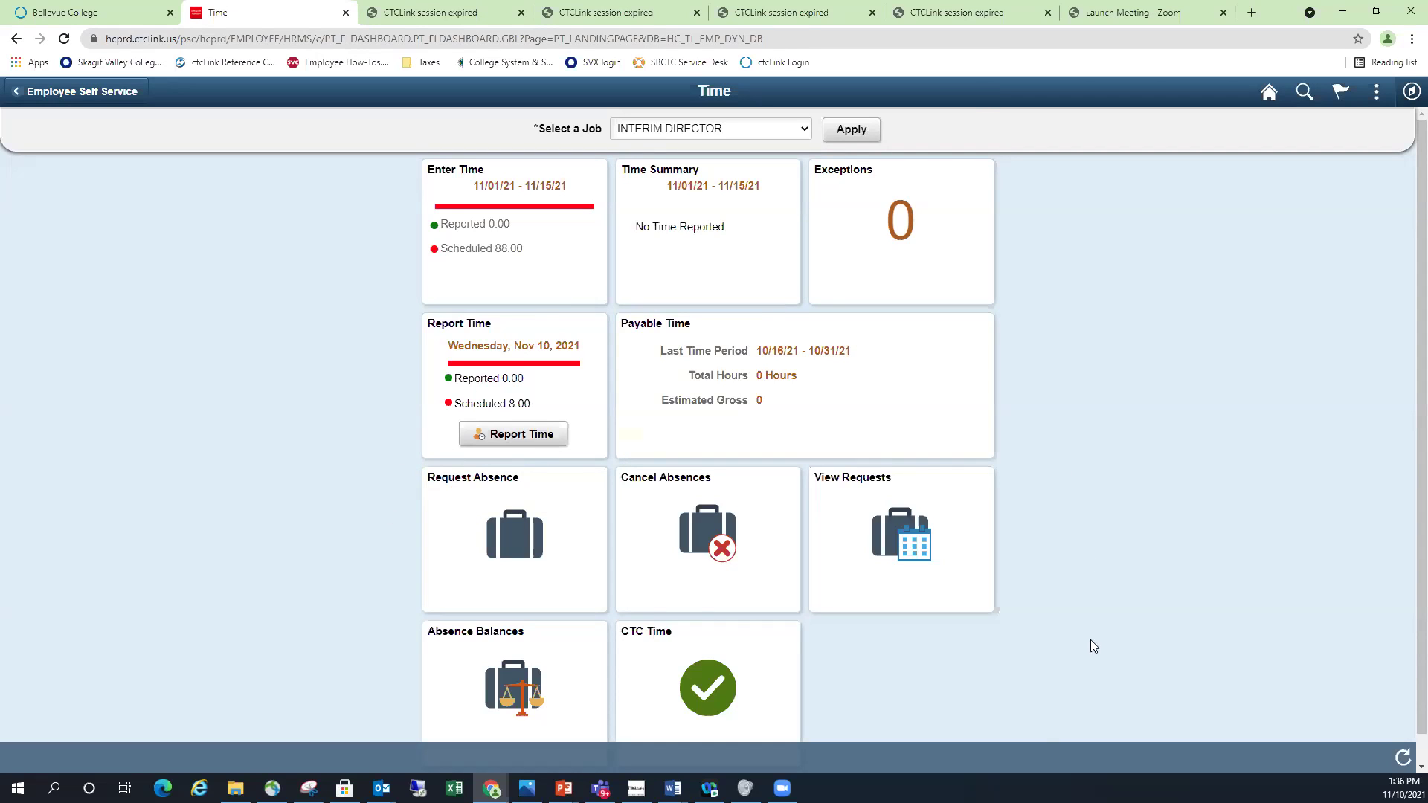
left_click(463, 521)
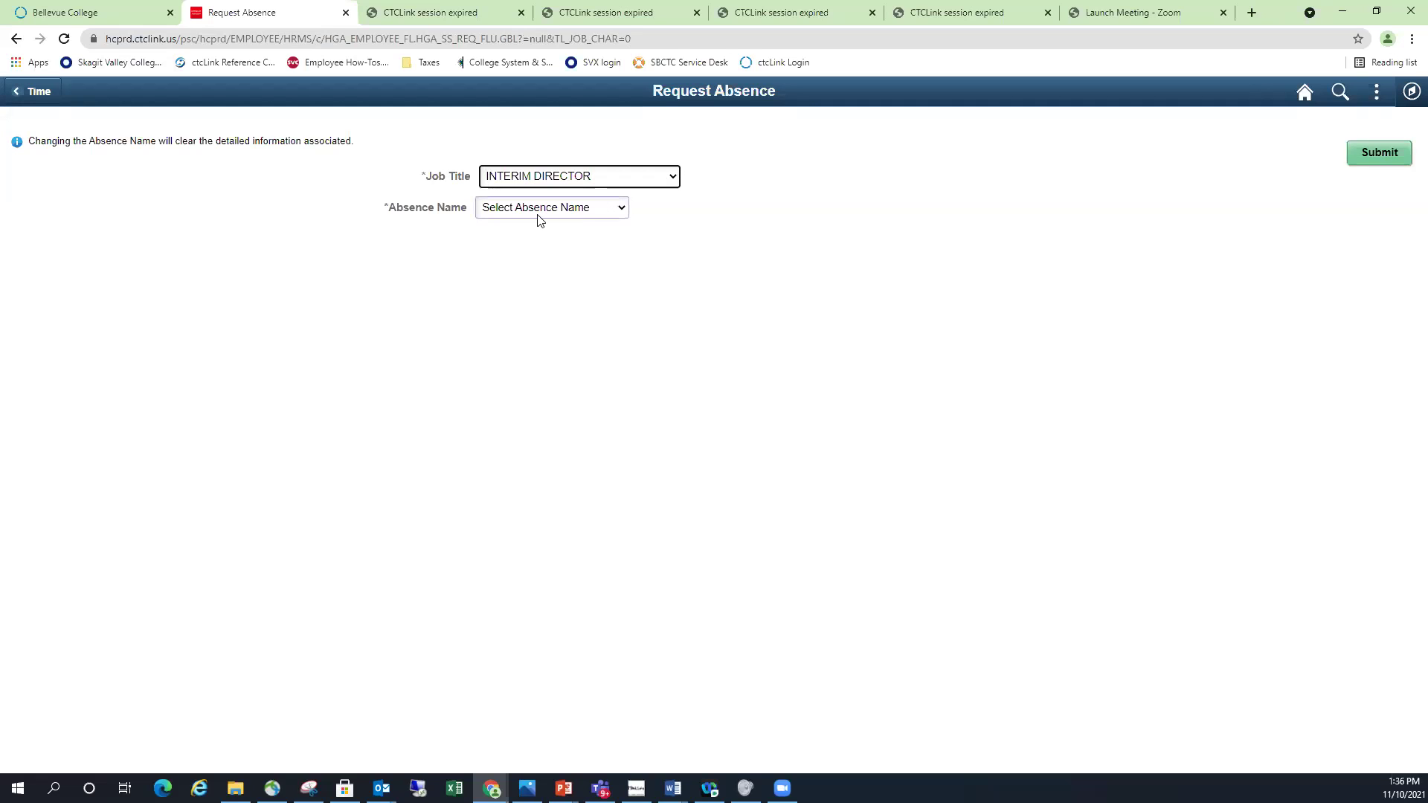
Choose 080 Sick Leave as the absence name and Compensable Sick Leave as the reason.
left_click(622, 208)
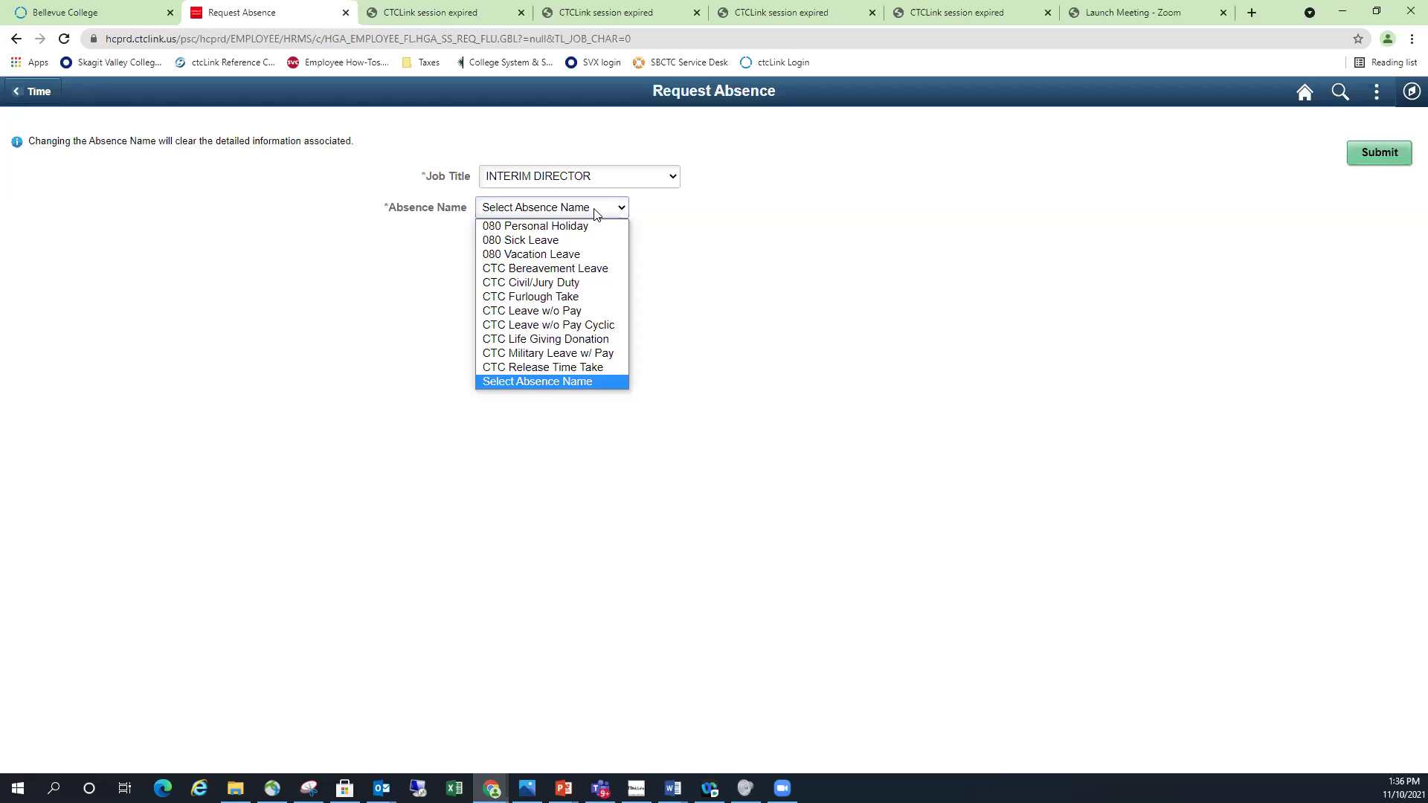
left_click(519, 242)
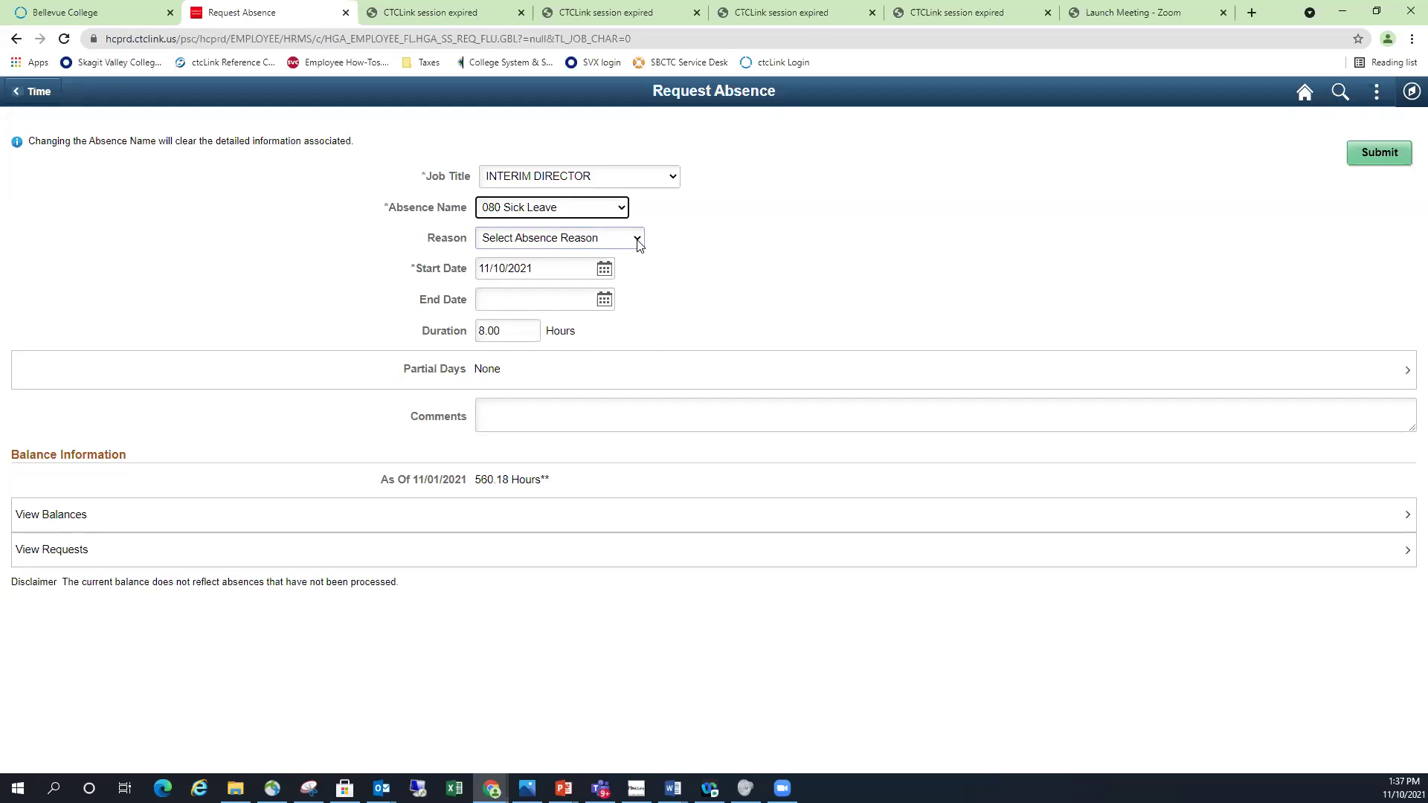
left_click(637, 239)
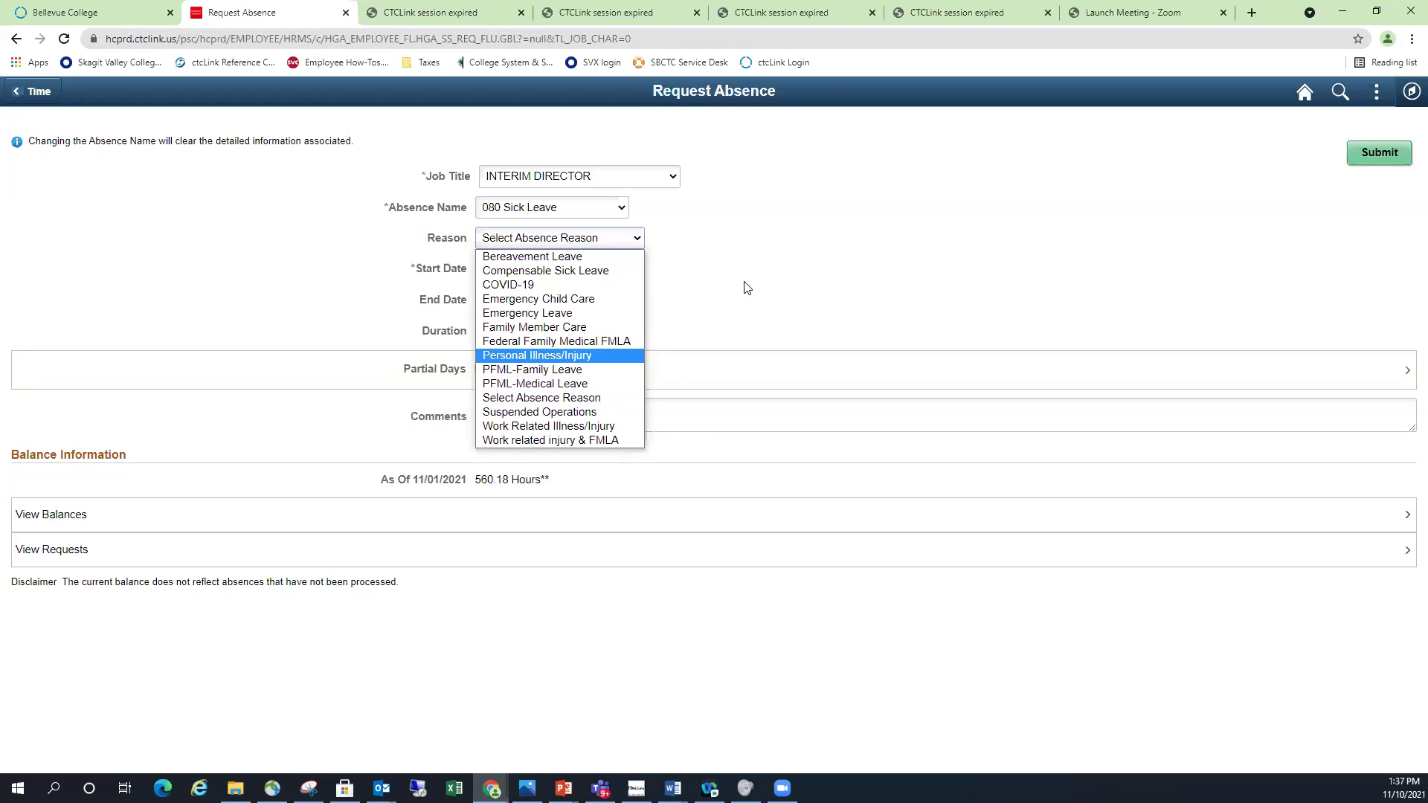
left_click(520, 272)
Set both the start date and the end date of the sick leave to 11/09/2021.
left_click(604, 269)
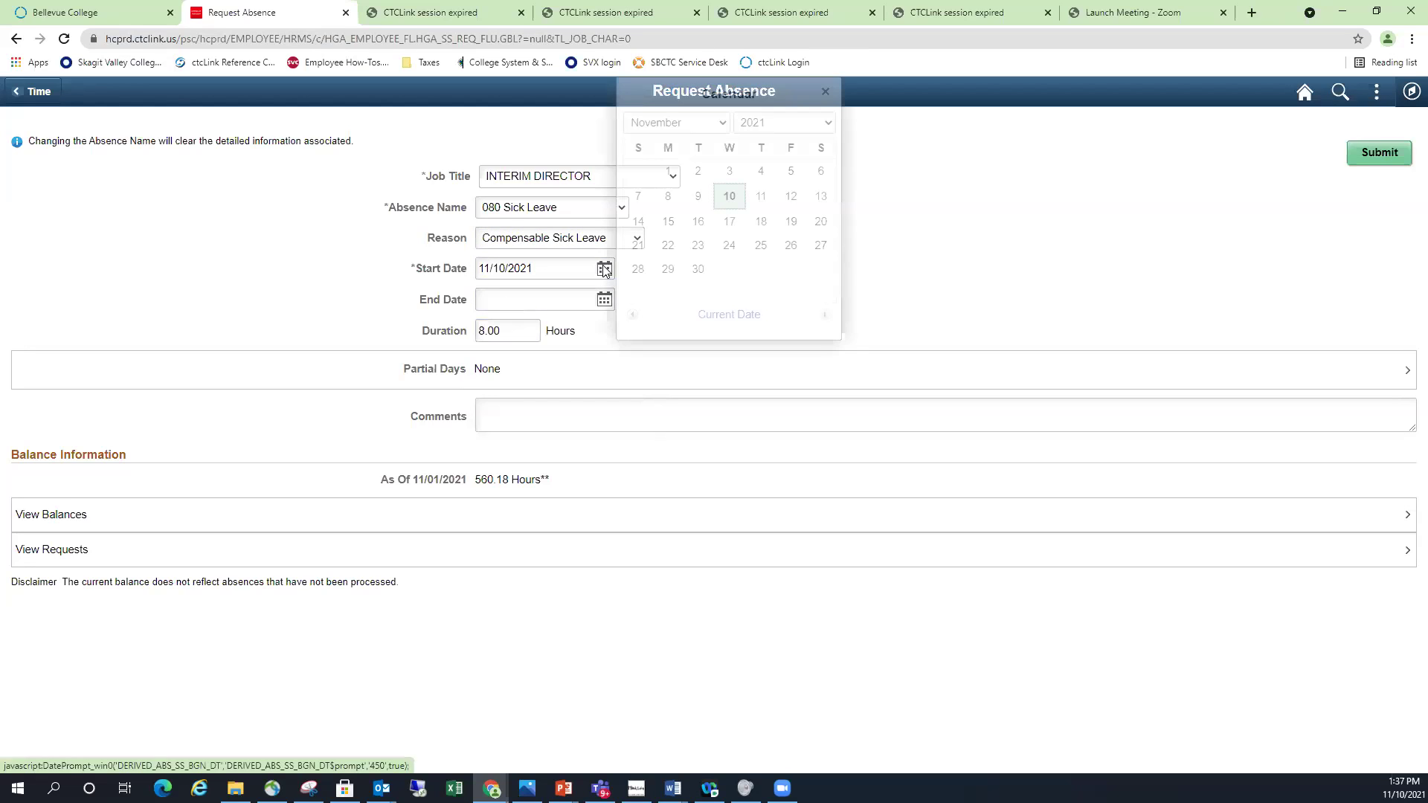
left_click(760, 199)
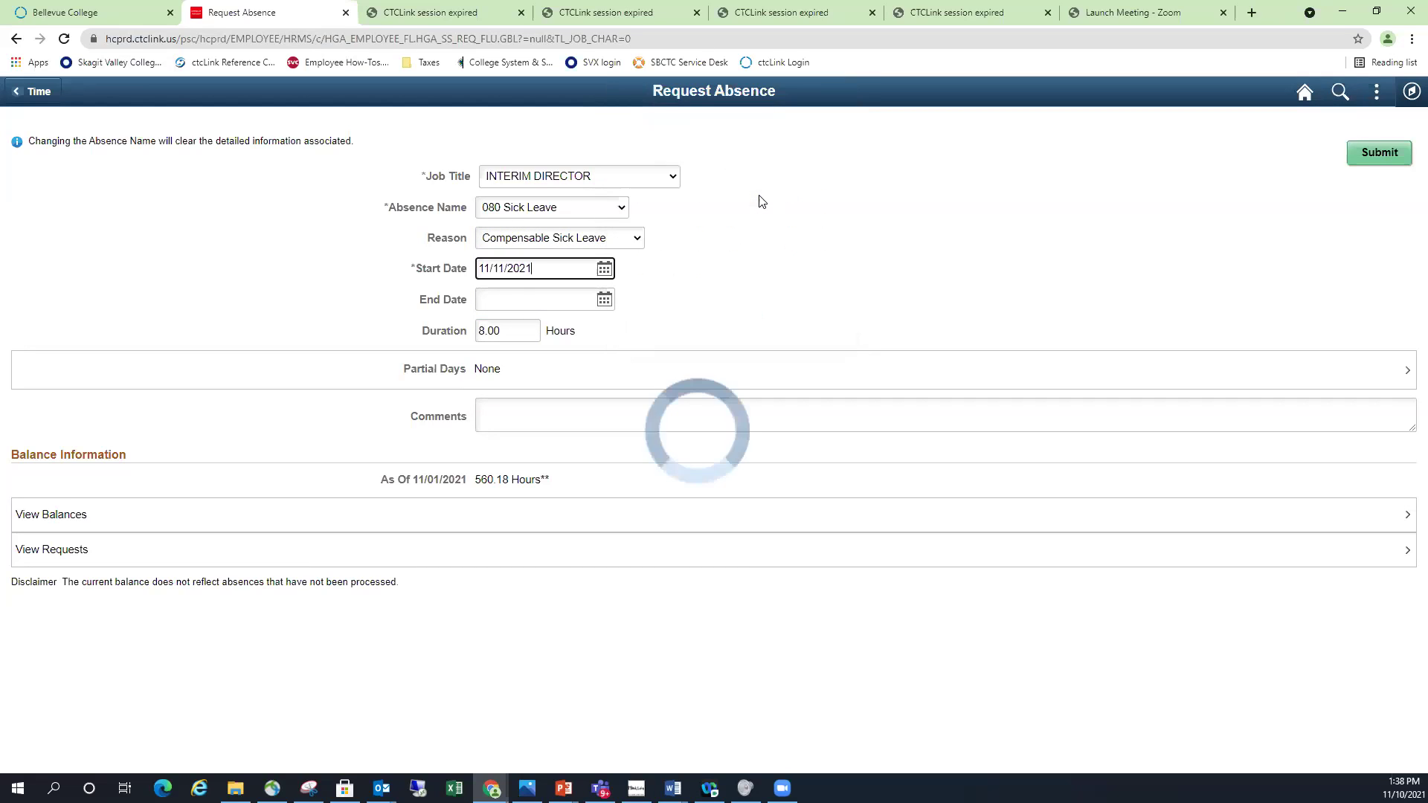
left_click(604, 268)
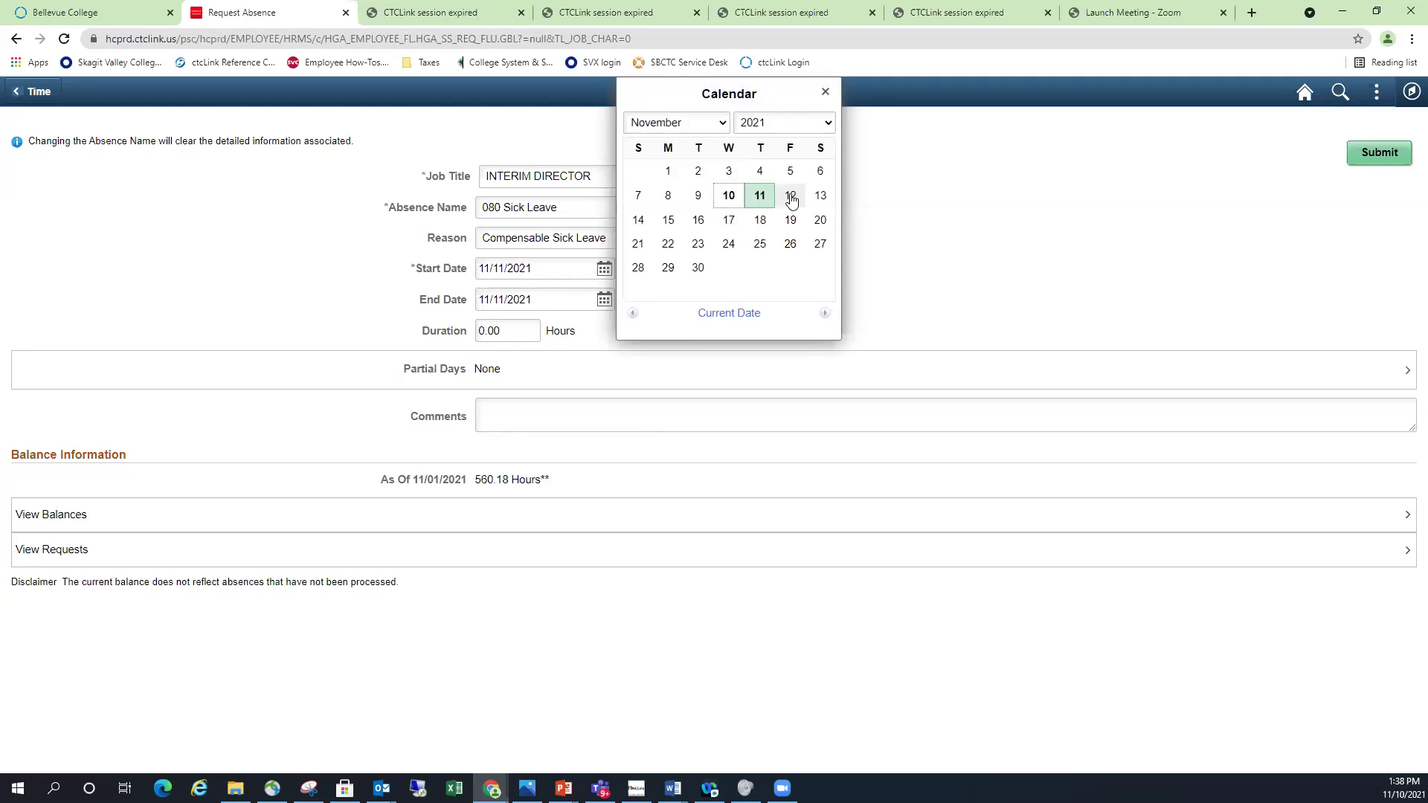
left_click(698, 197)
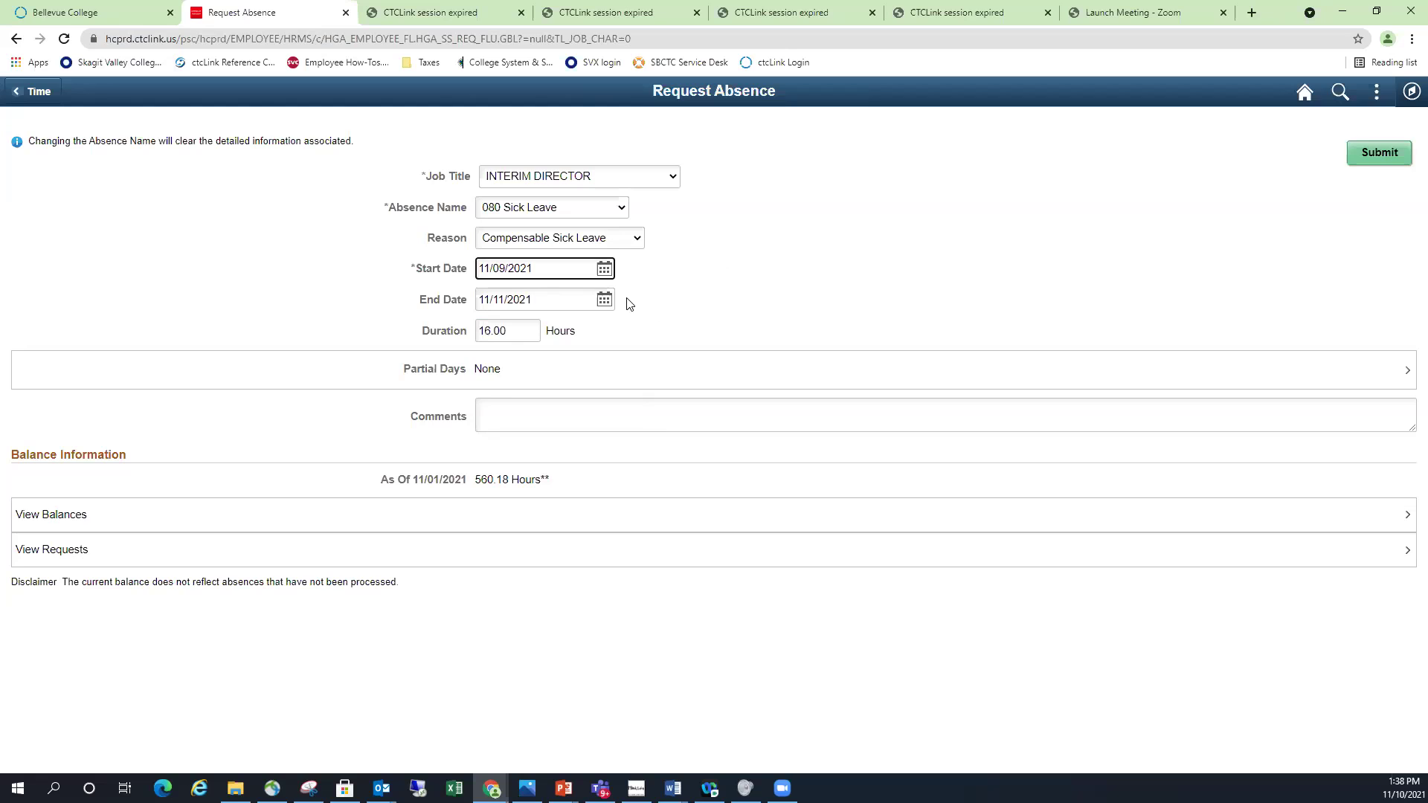
left_click(604, 299)
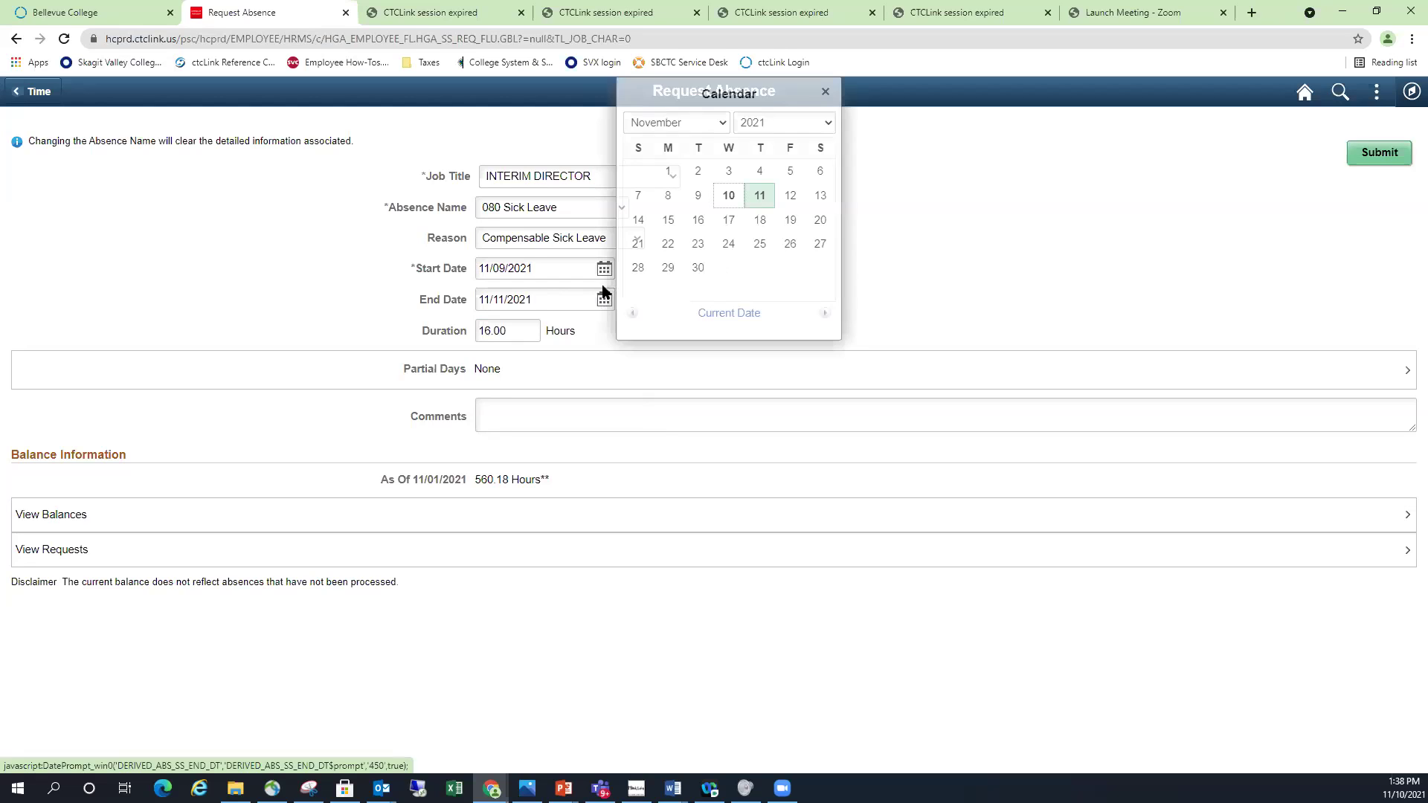
left_click(696, 197)
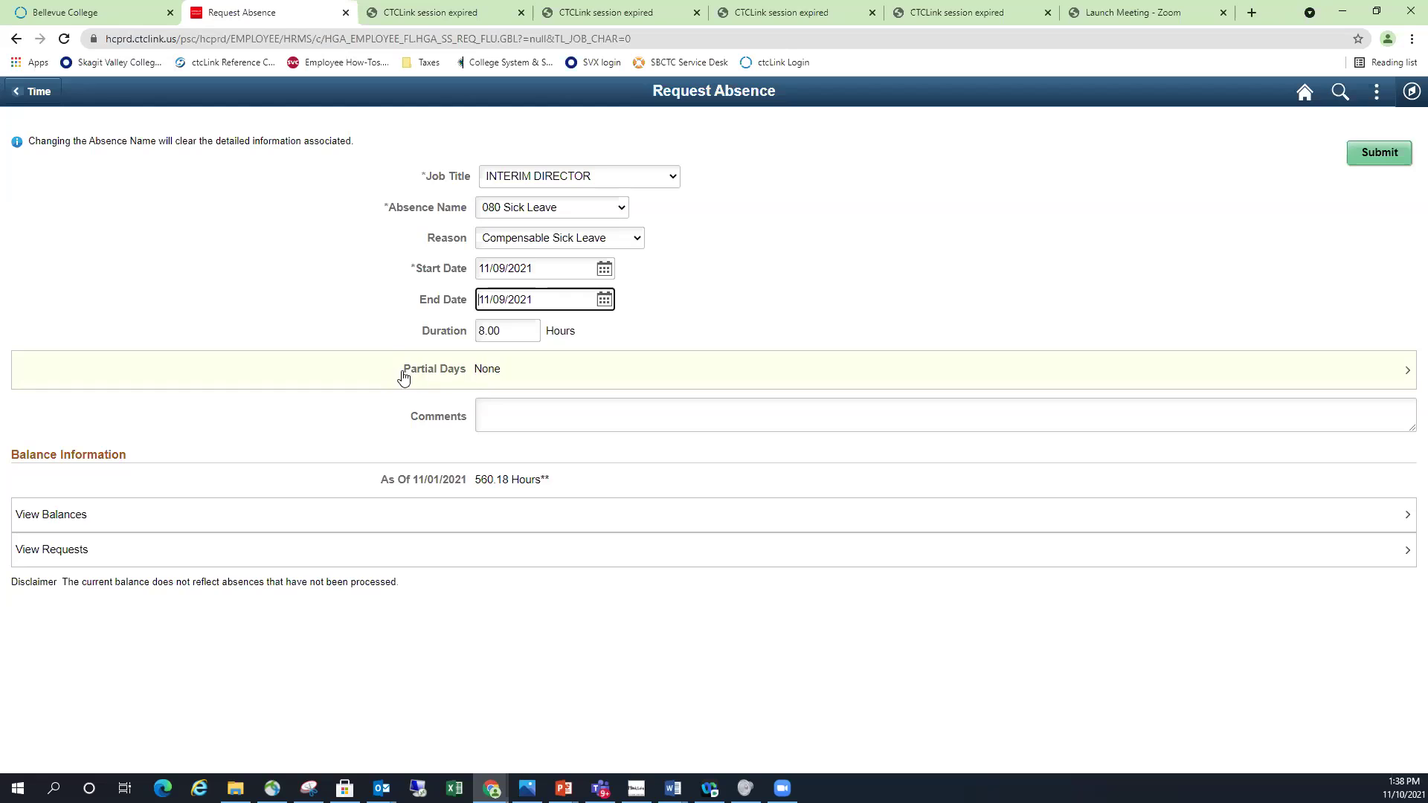
Set partial days to All Days, not half days, with a duration of 1 hour, and add the comment "Test".
left_click(491, 377)
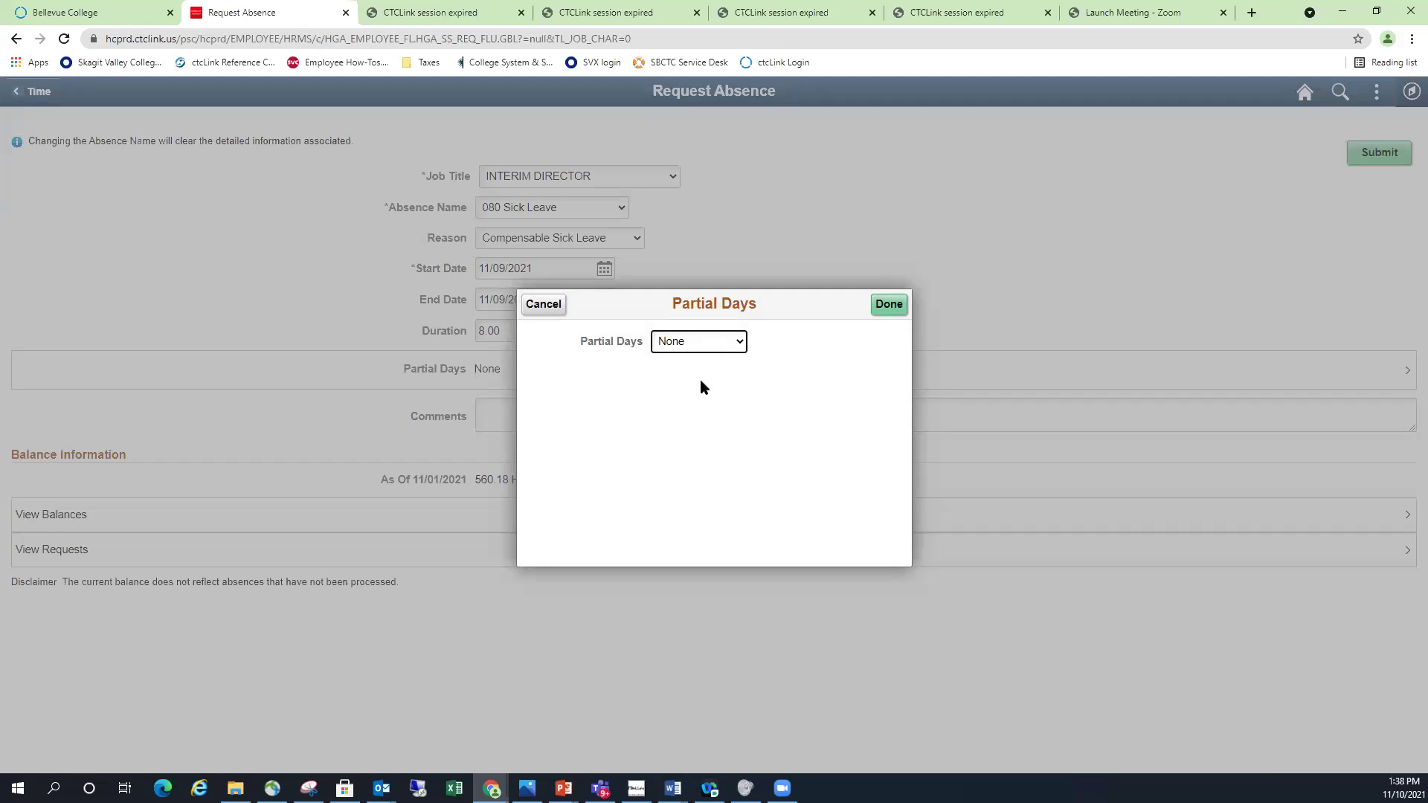
left_click(741, 342)
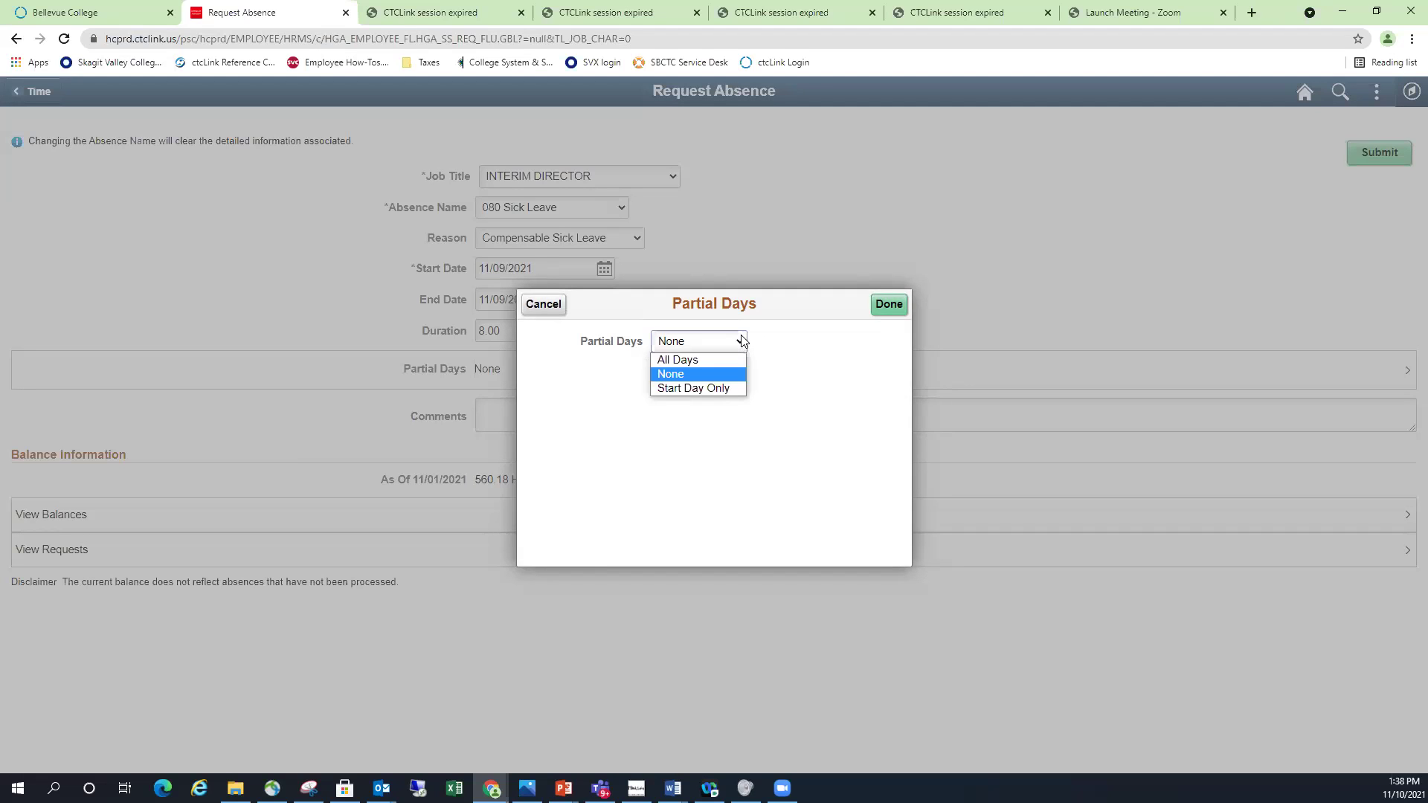
left_click(737, 359)
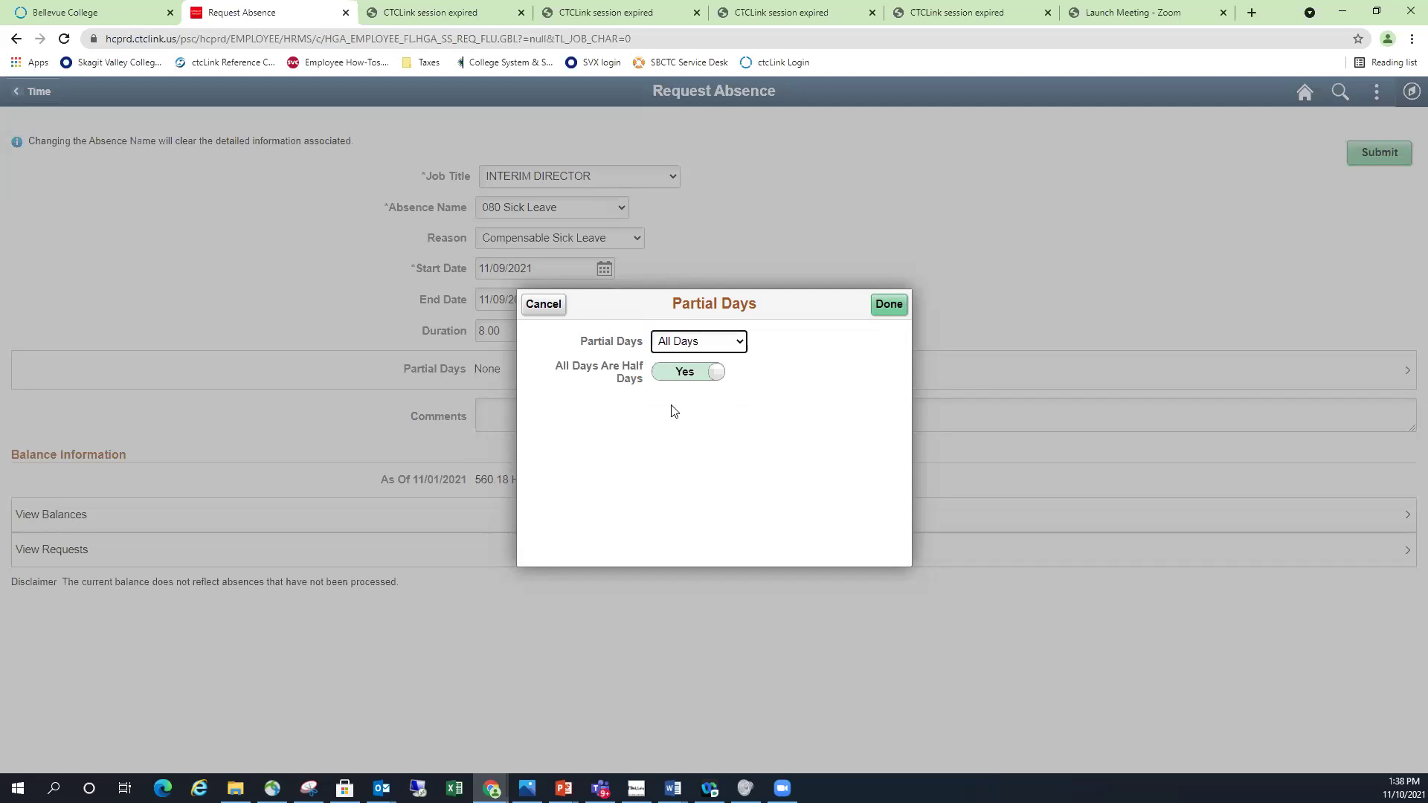
left_click(719, 374)
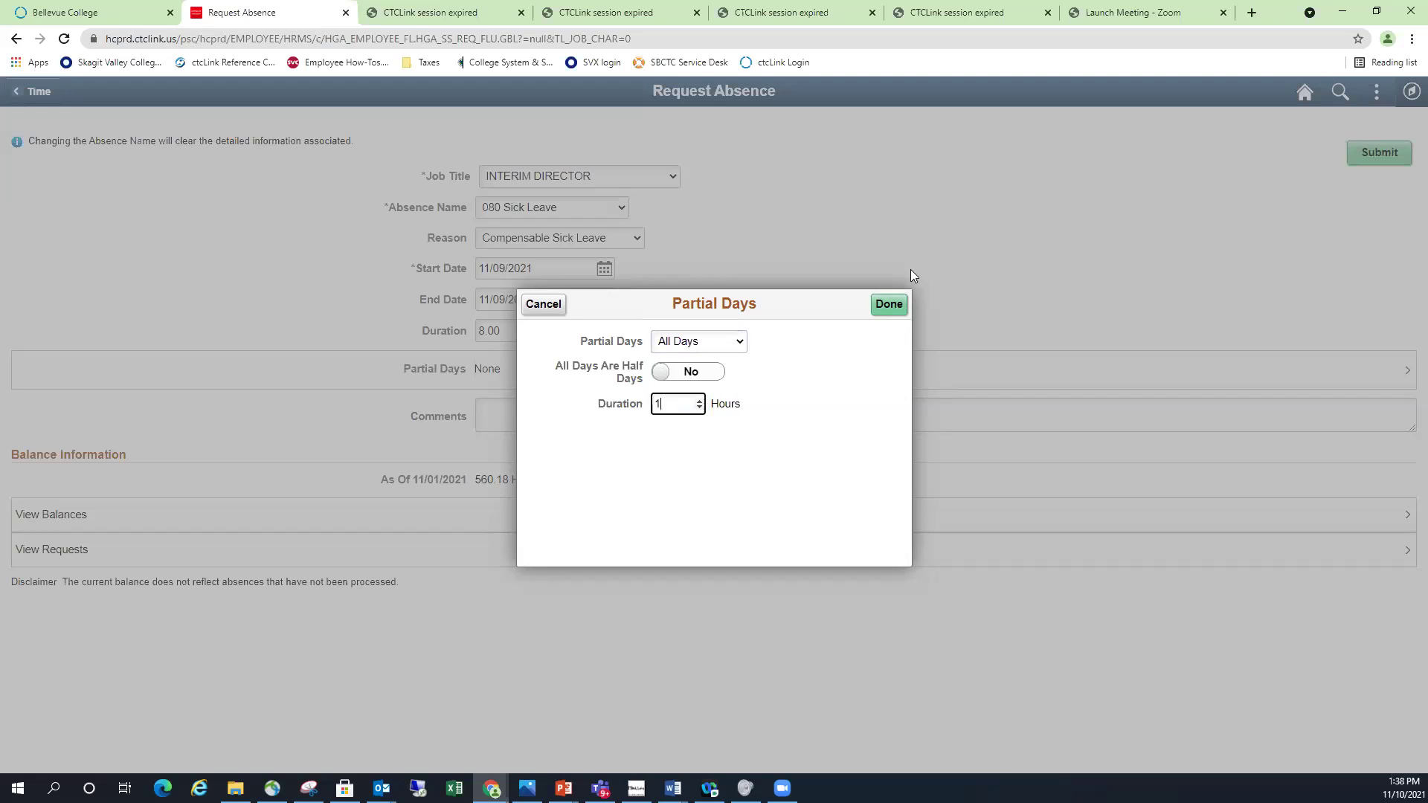
left_click(886, 305)
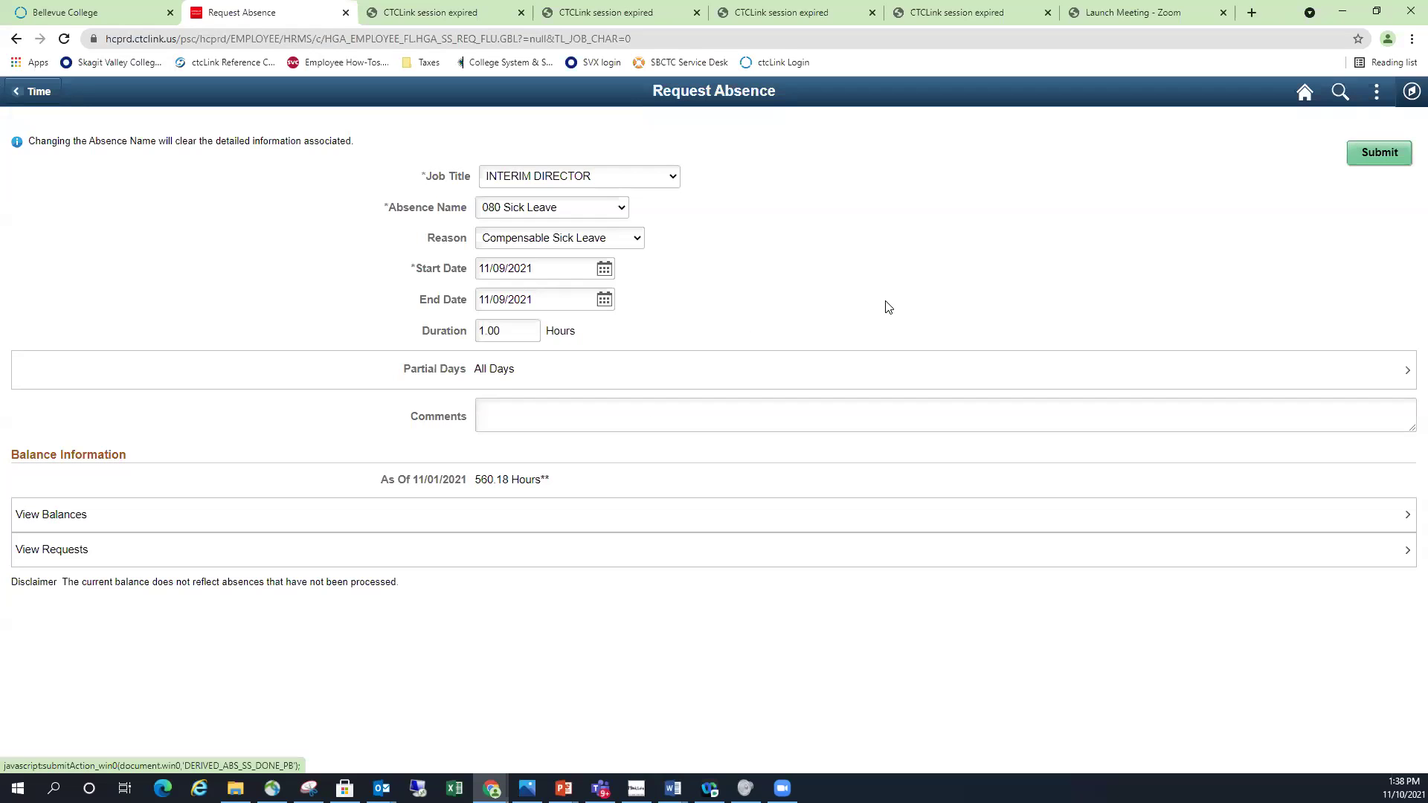
left_click(574, 415)
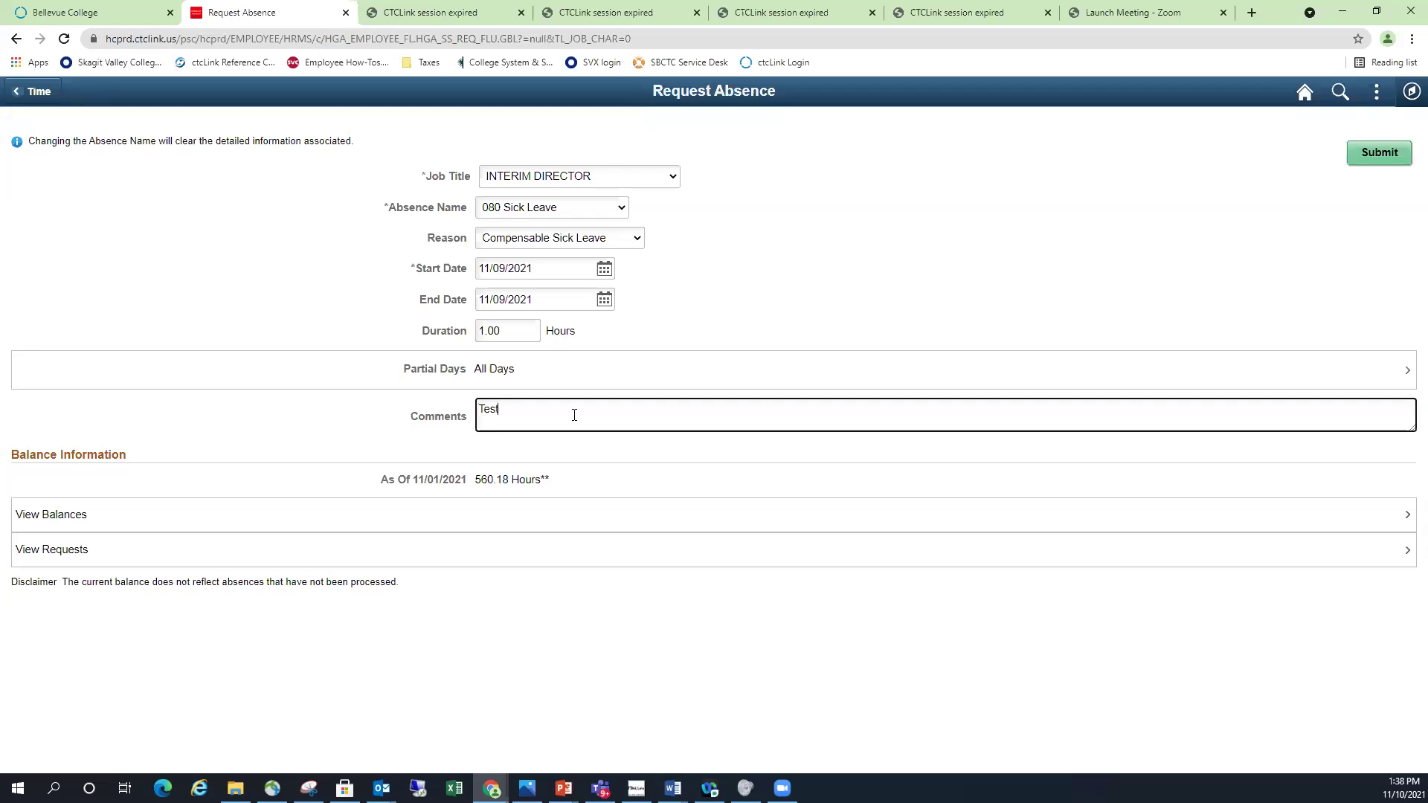
left_click(845, 165)
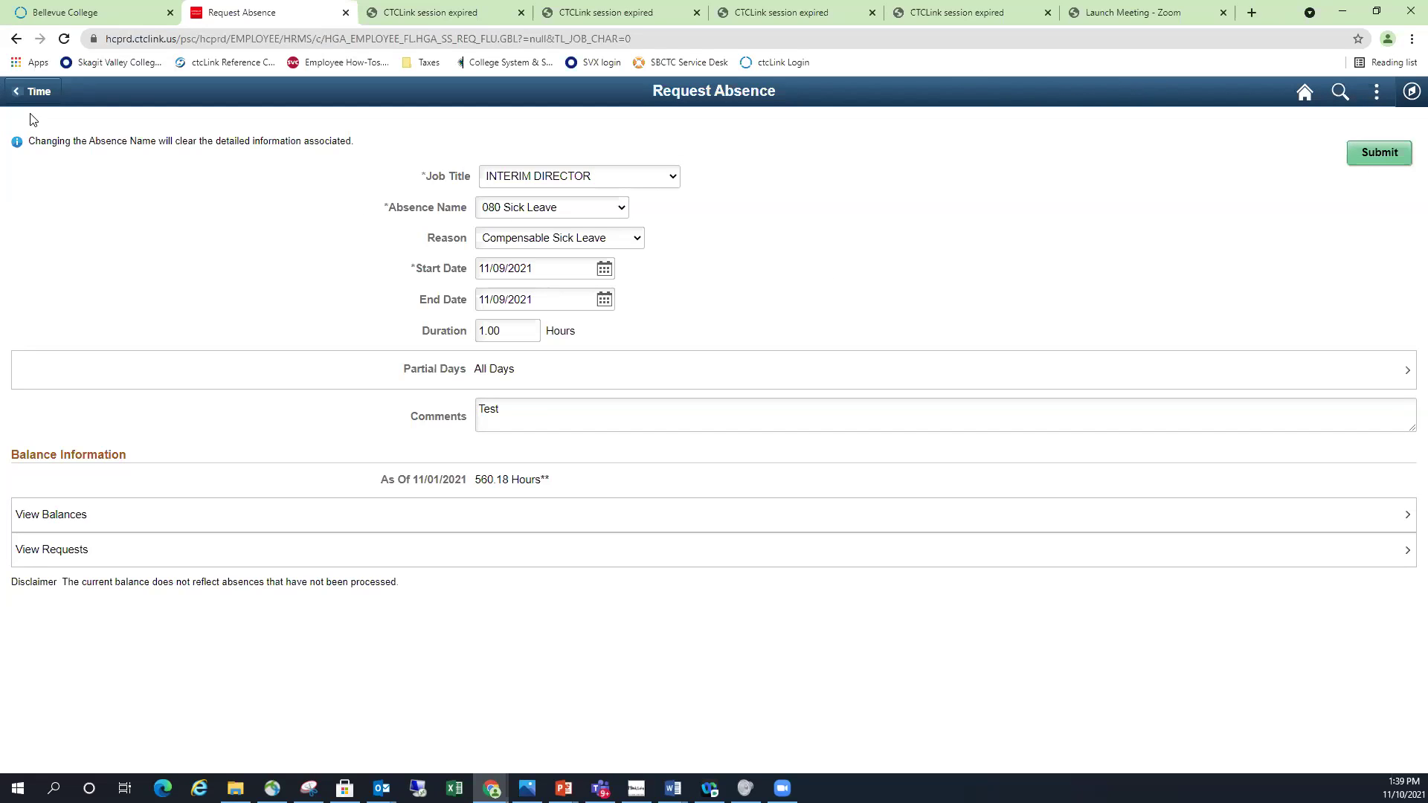
Return to the Time page and discard the unsubmitted absence request.
left_click(33, 91)
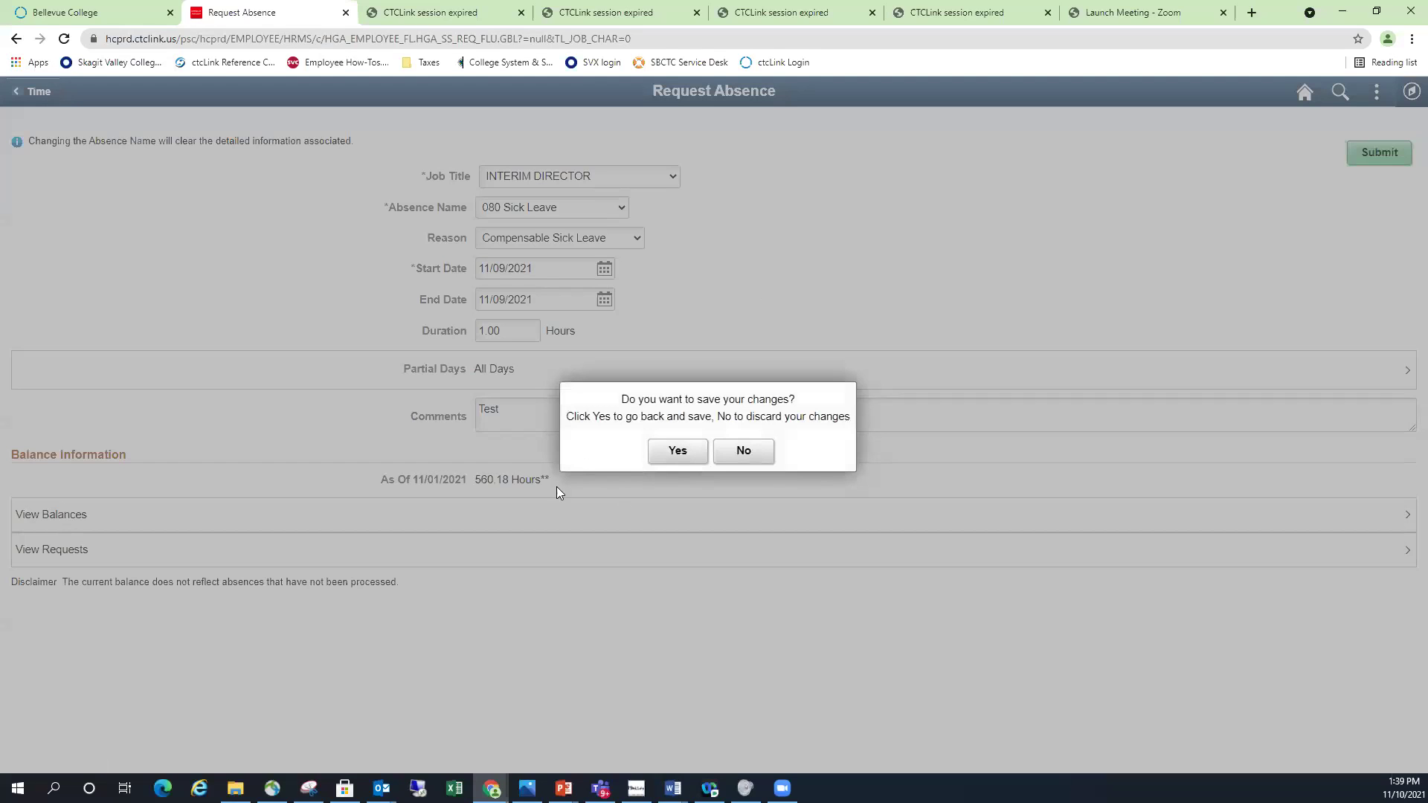
left_click(746, 451)
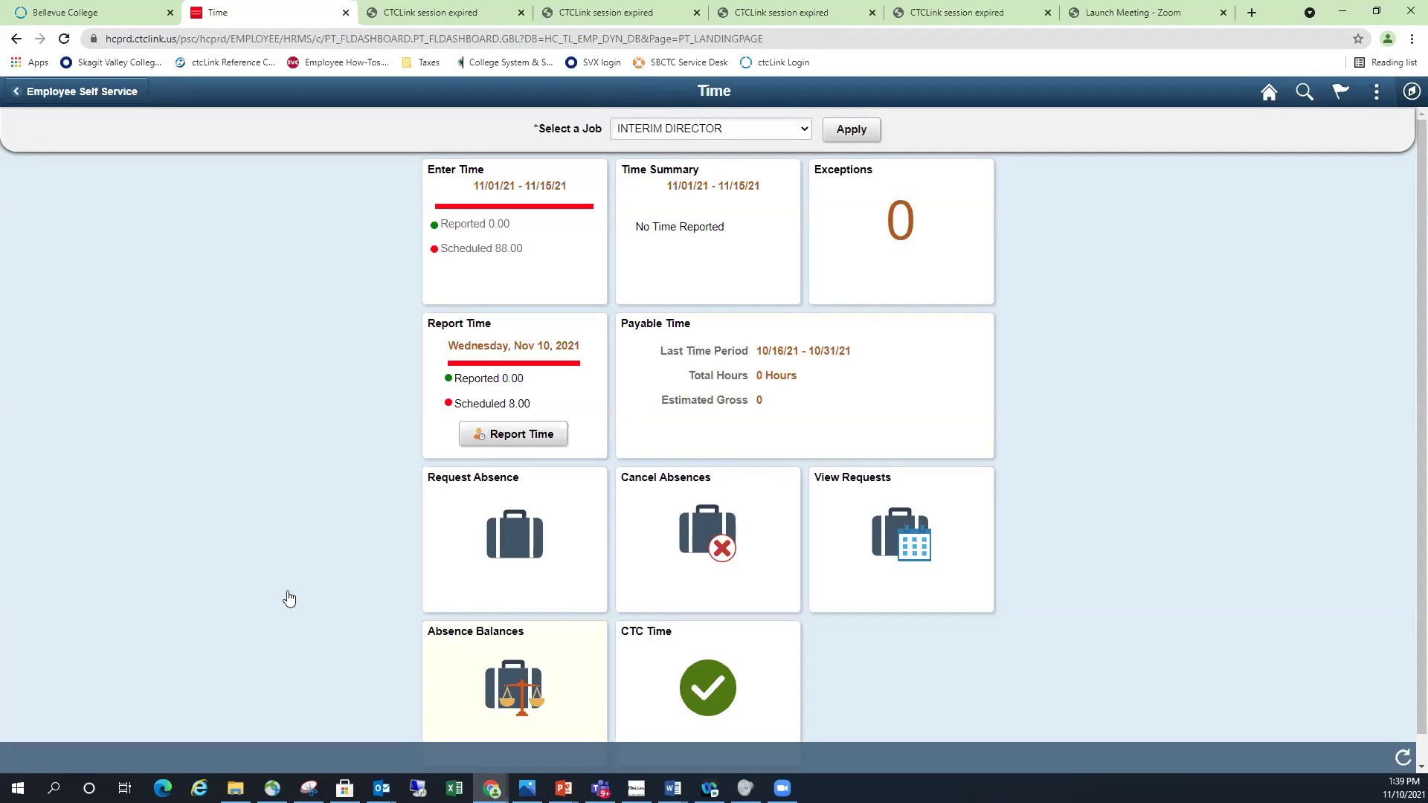
Check the Cancel Absences page and open the 11/10/2021 sick leave entry under View Requests.
left_click(666, 532)
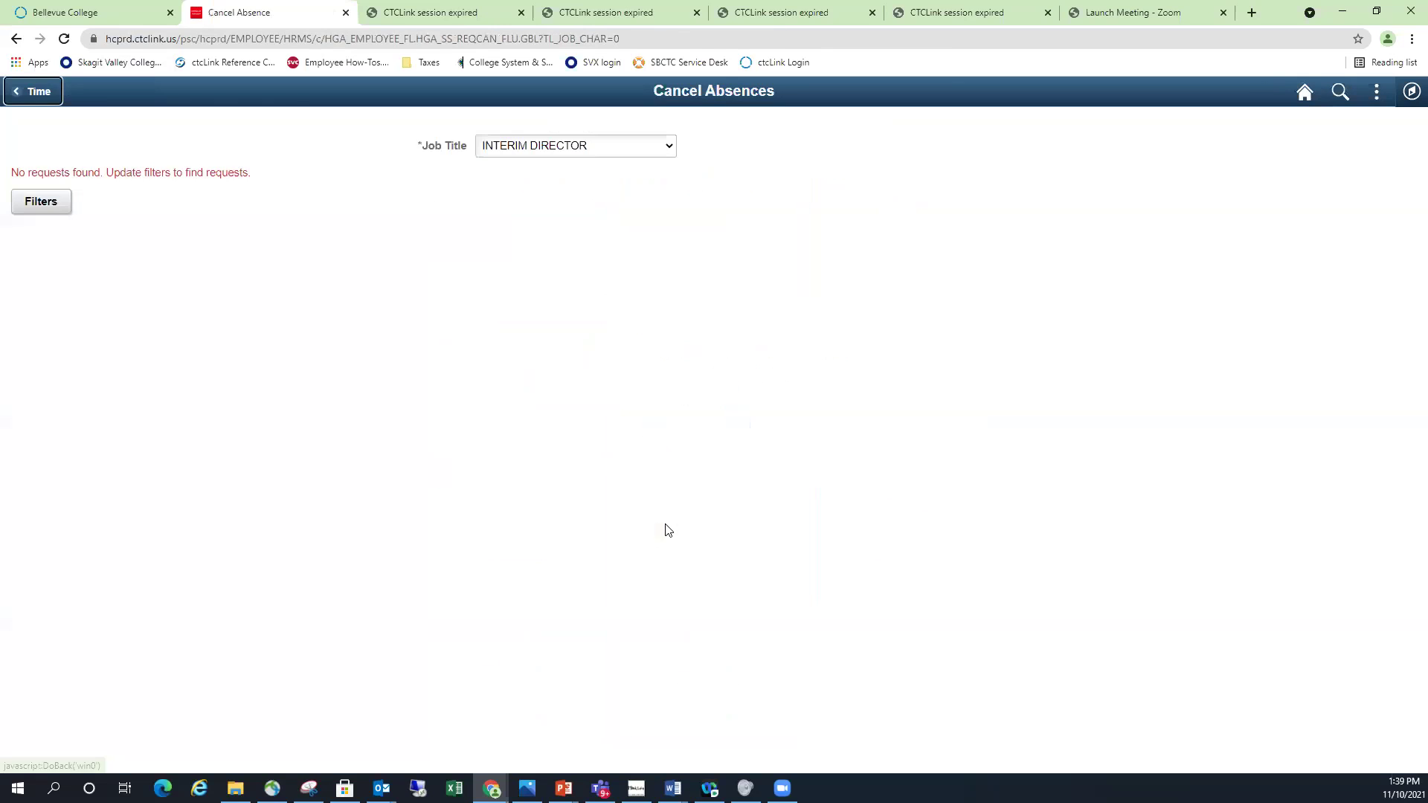
left_click(36, 92)
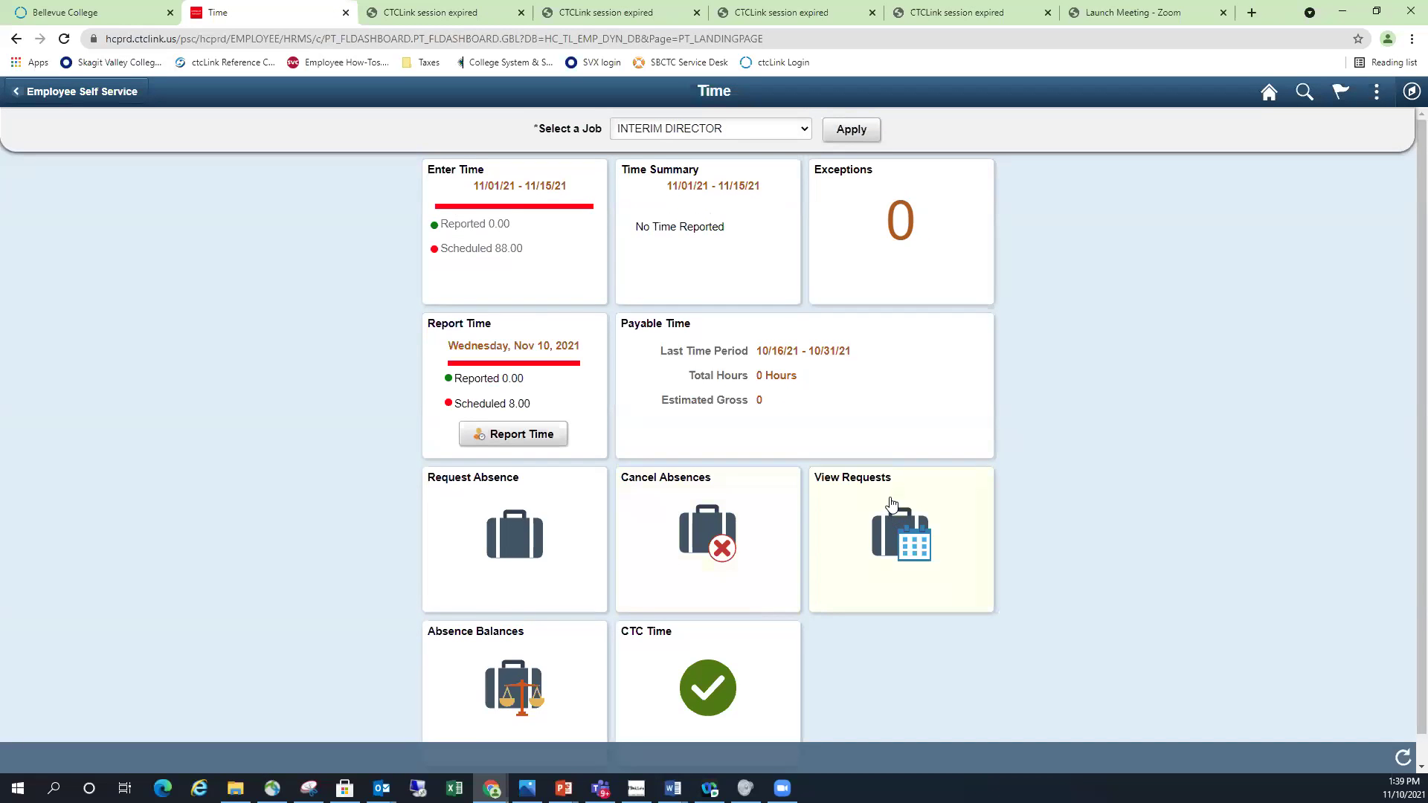
left_click(863, 518)
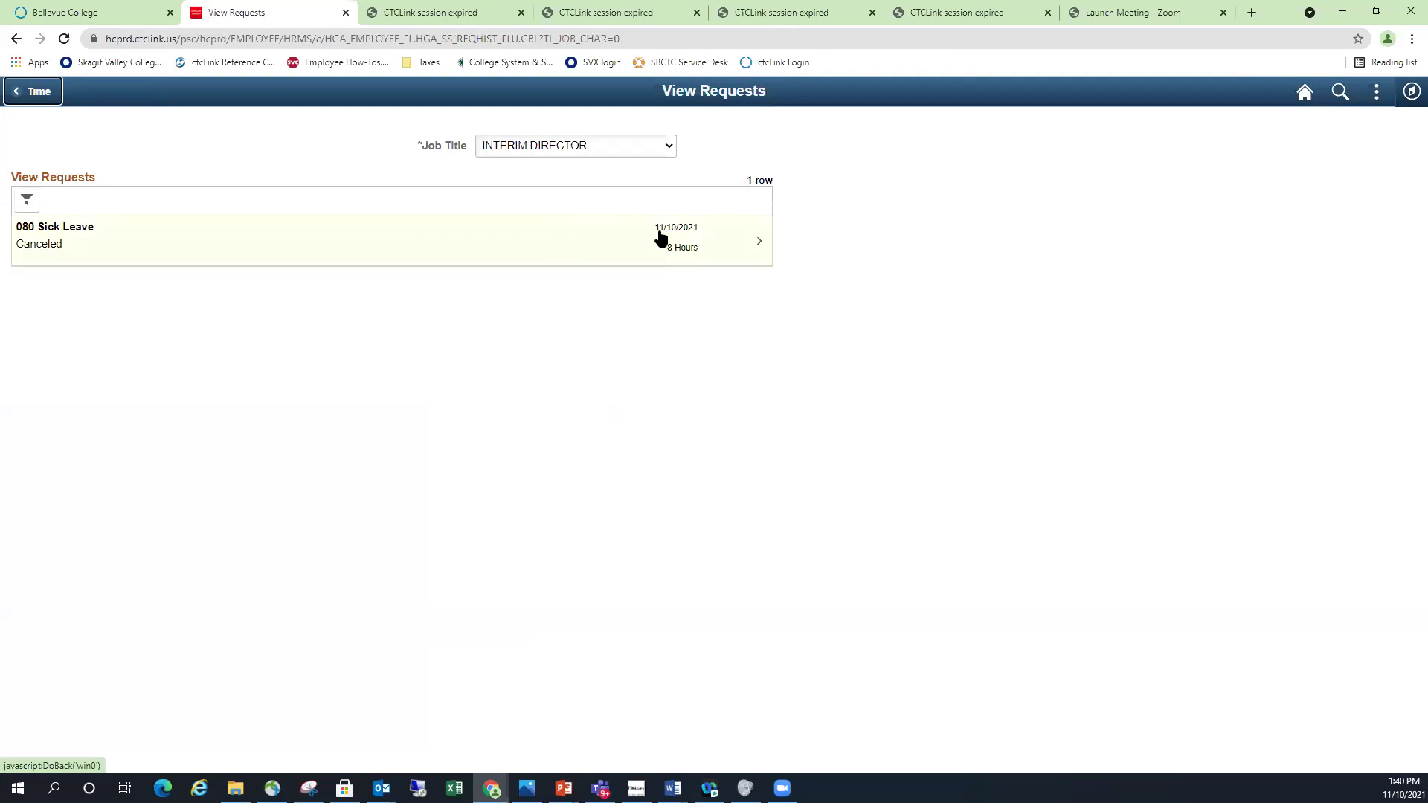
left_click(759, 245)
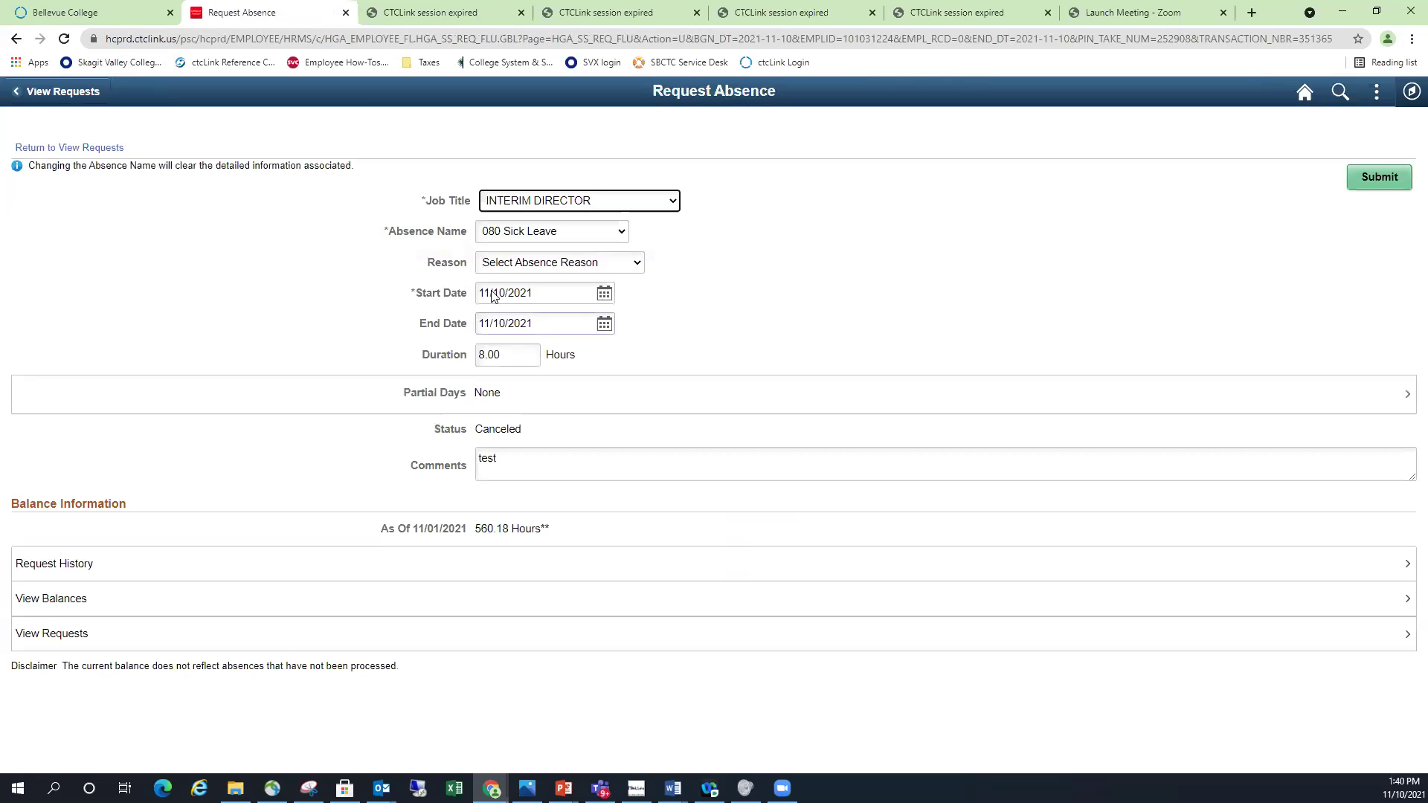
Review the list of absence reasons available for sick leave, leaving the reason unselected.
left_click(636, 265)
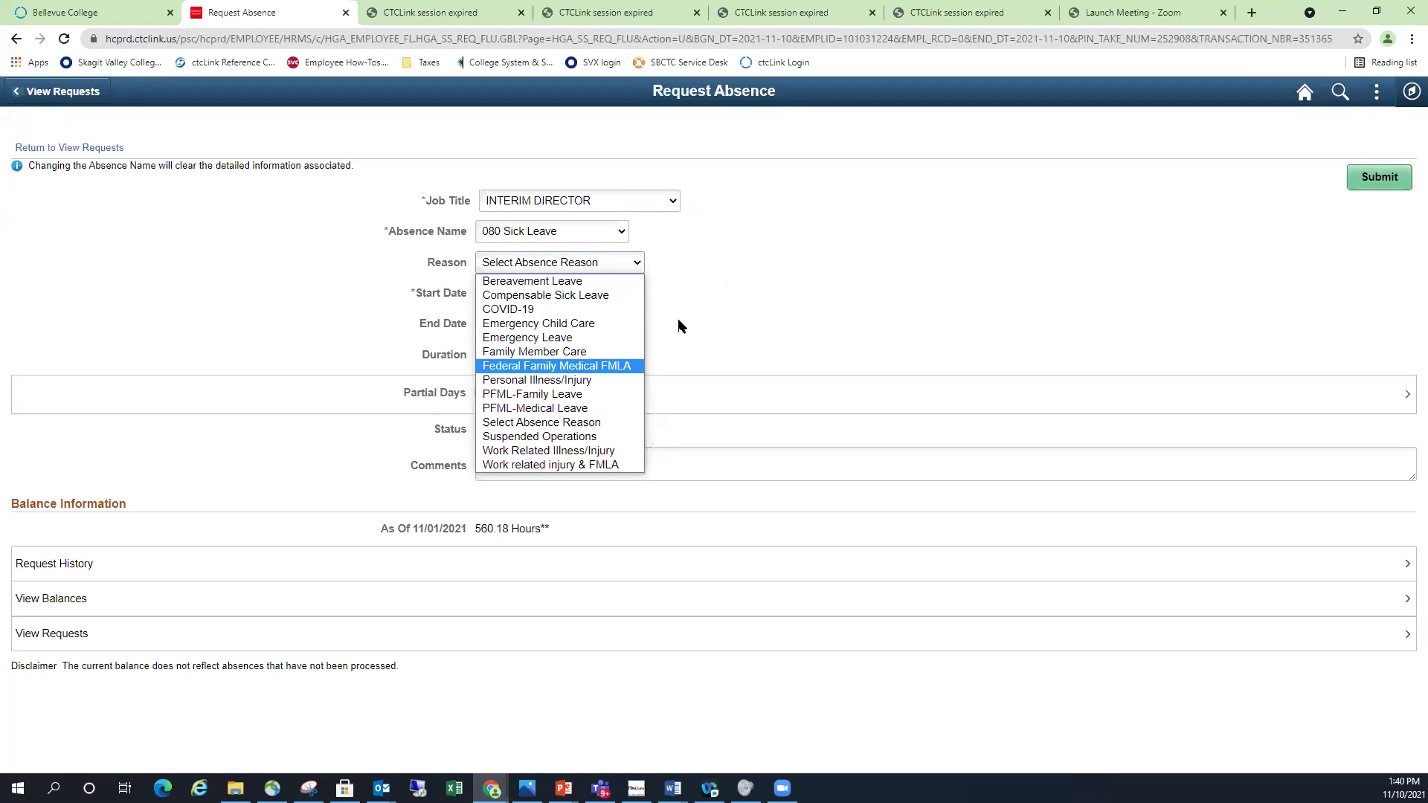
key("Up")
key("Up")
key("Up")
key("Up")
key("Up")
key("Up")
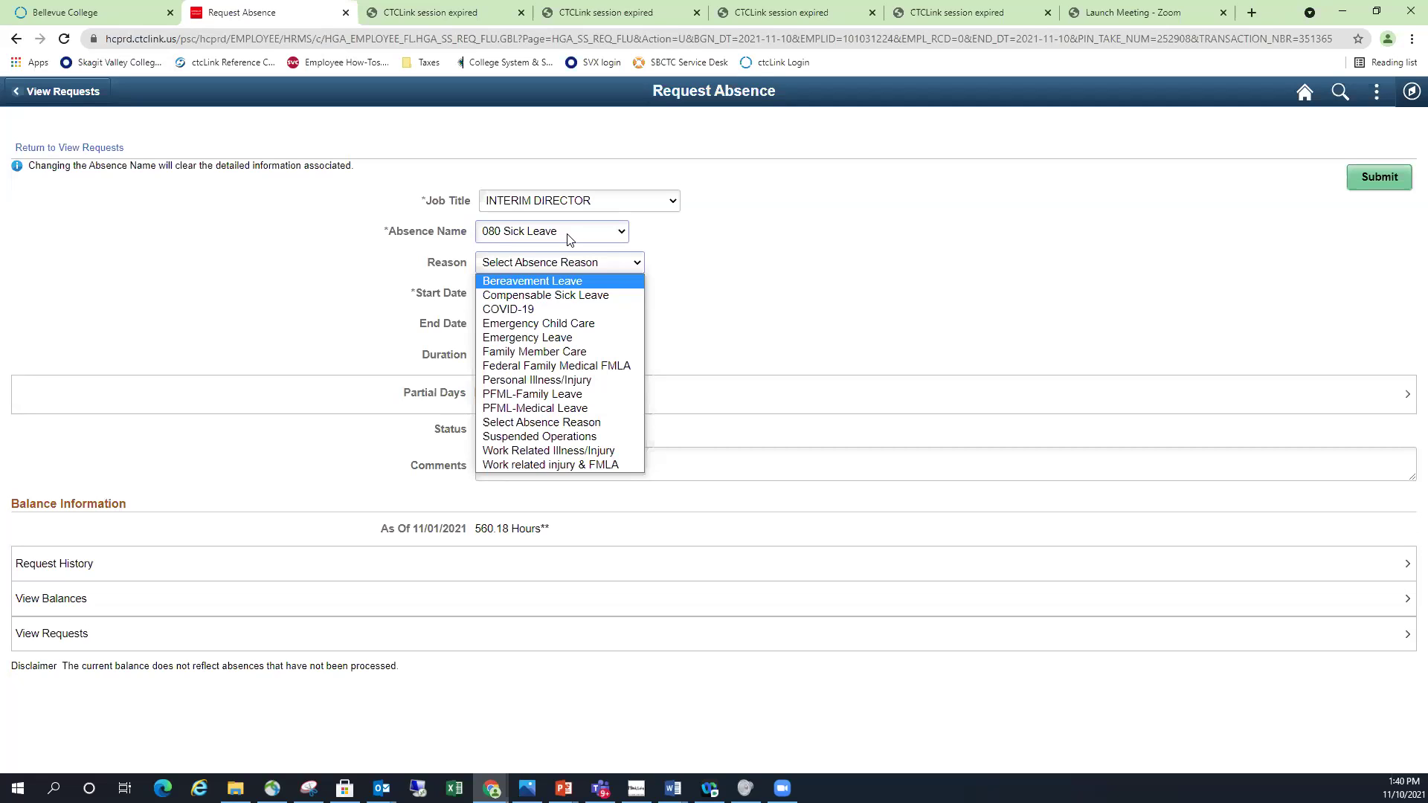
left_click(688, 238)
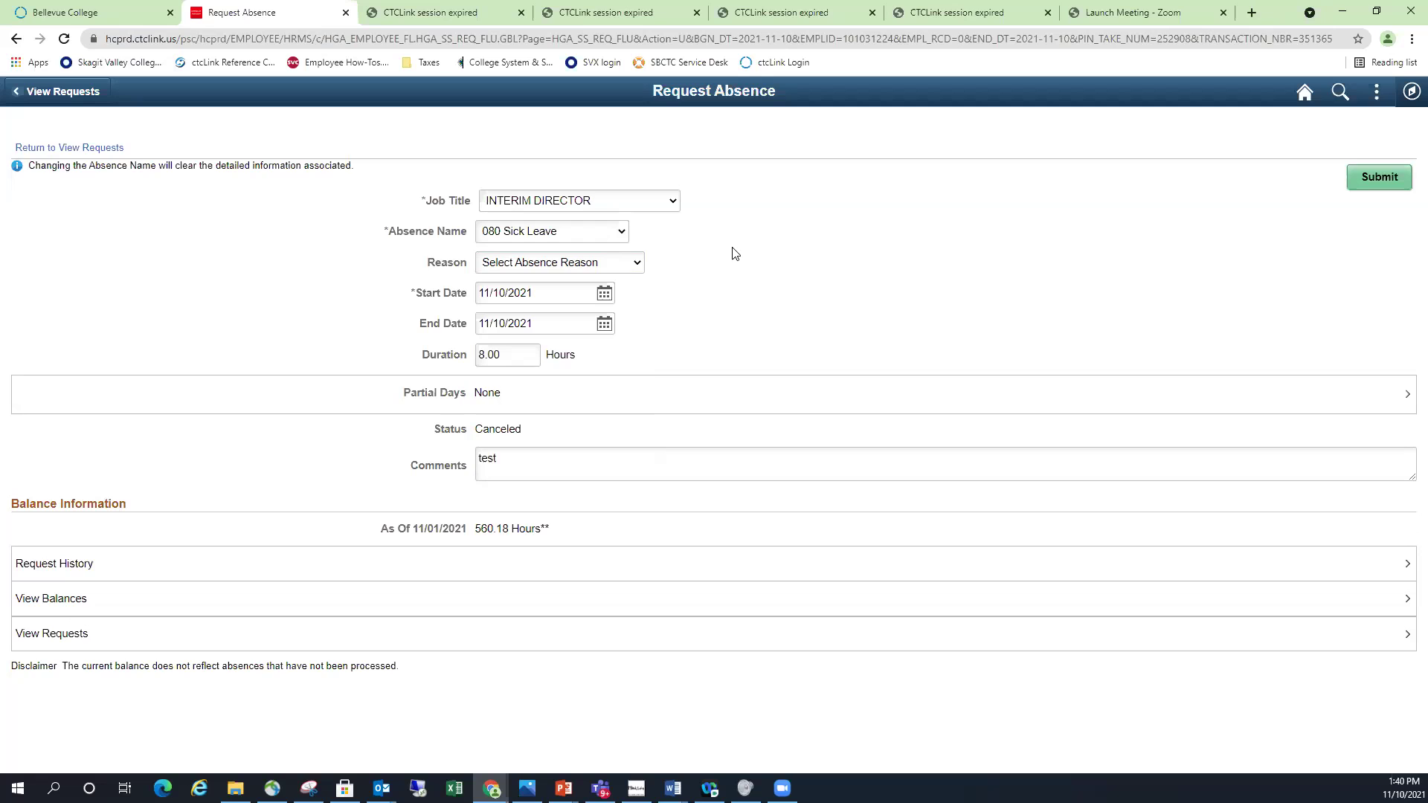
Set both the start date and the end date of the sick leave request to 12/10/2021.
left_click(604, 293)
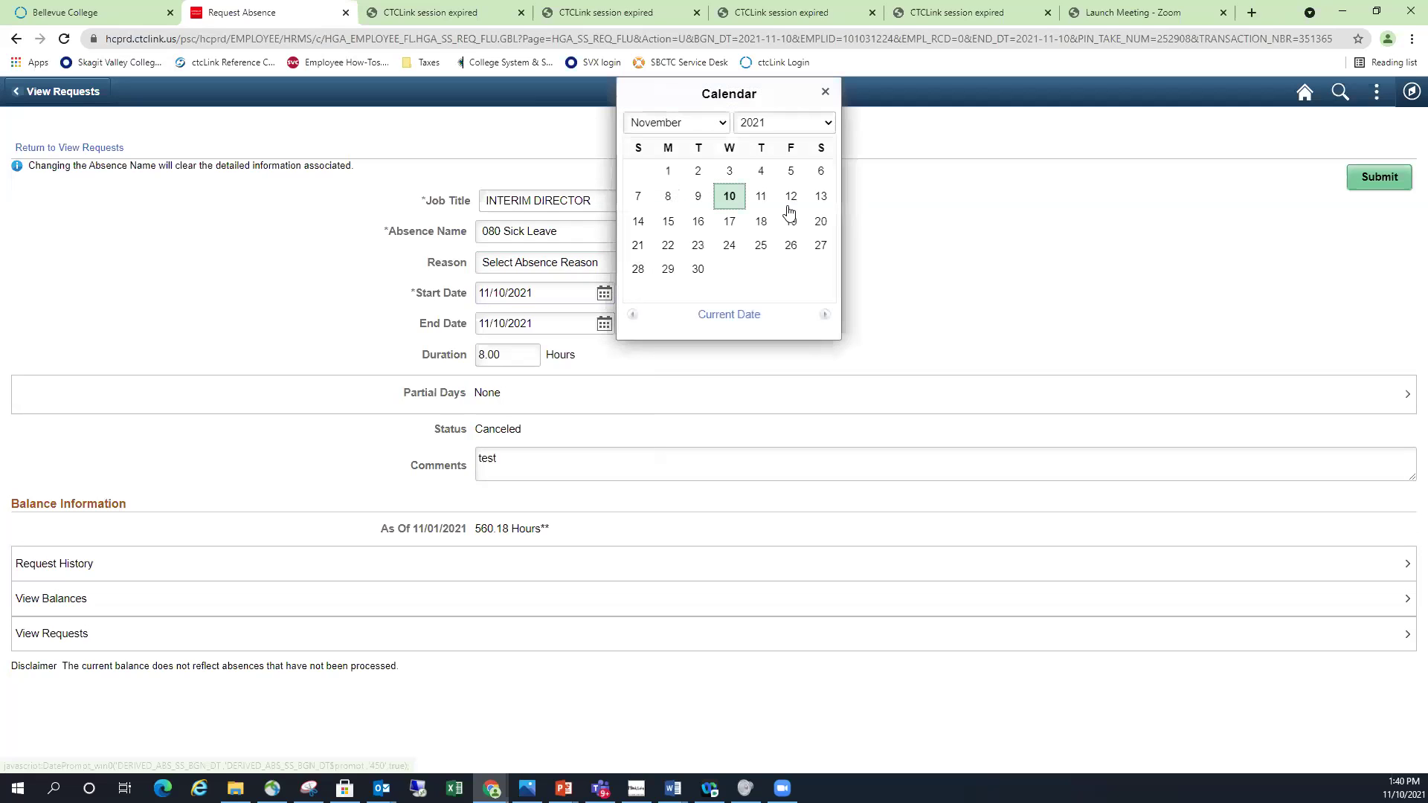
left_click(714, 123)
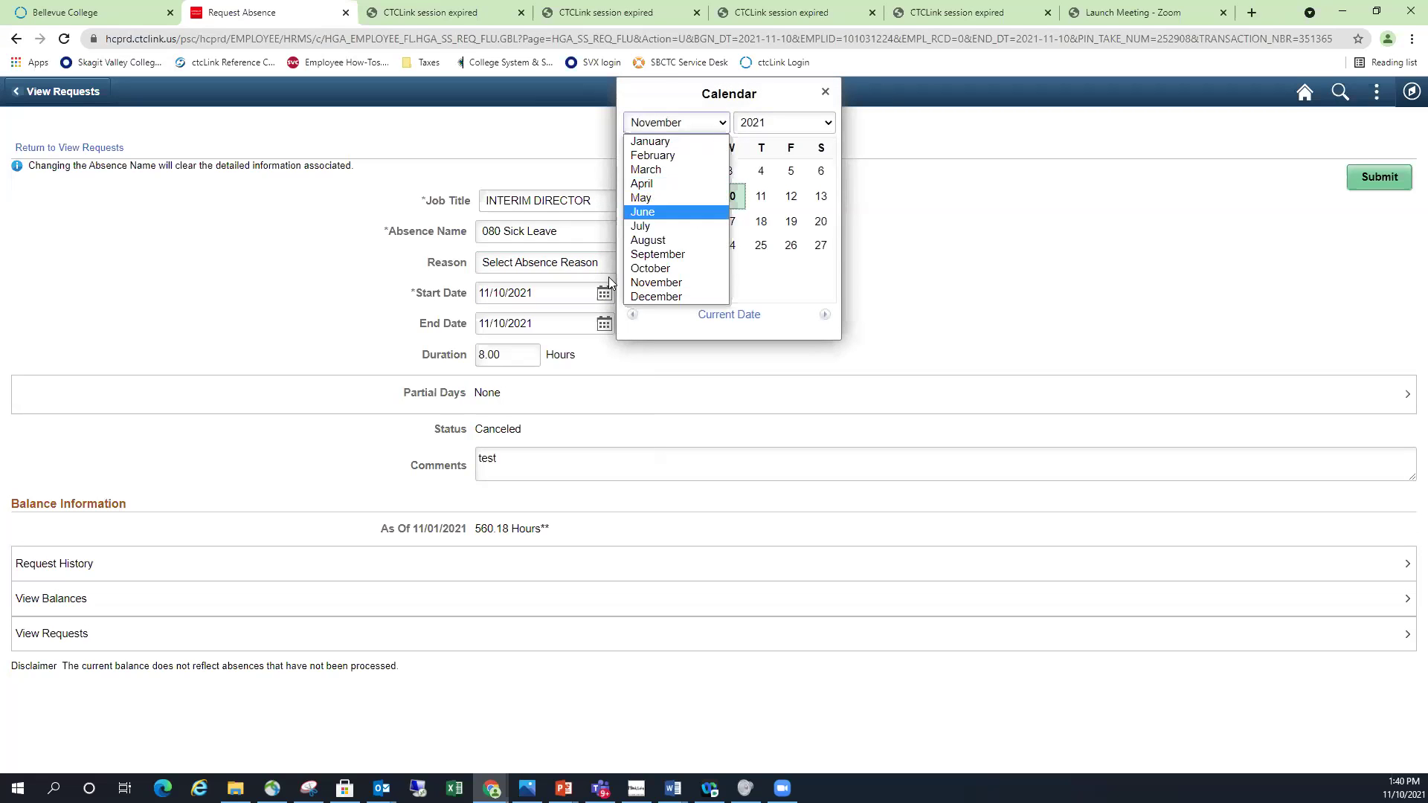
left_click(655, 241)
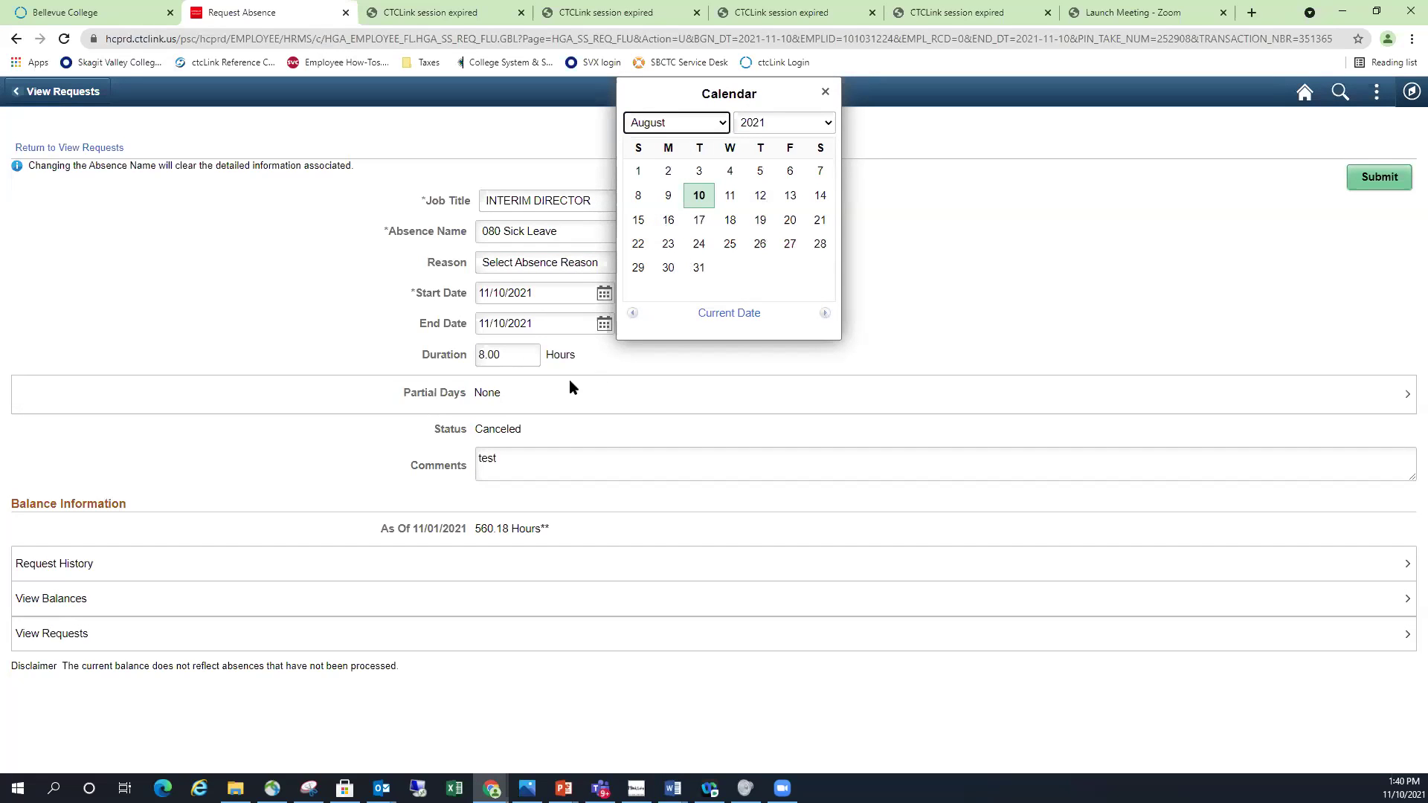
left_click(726, 125)
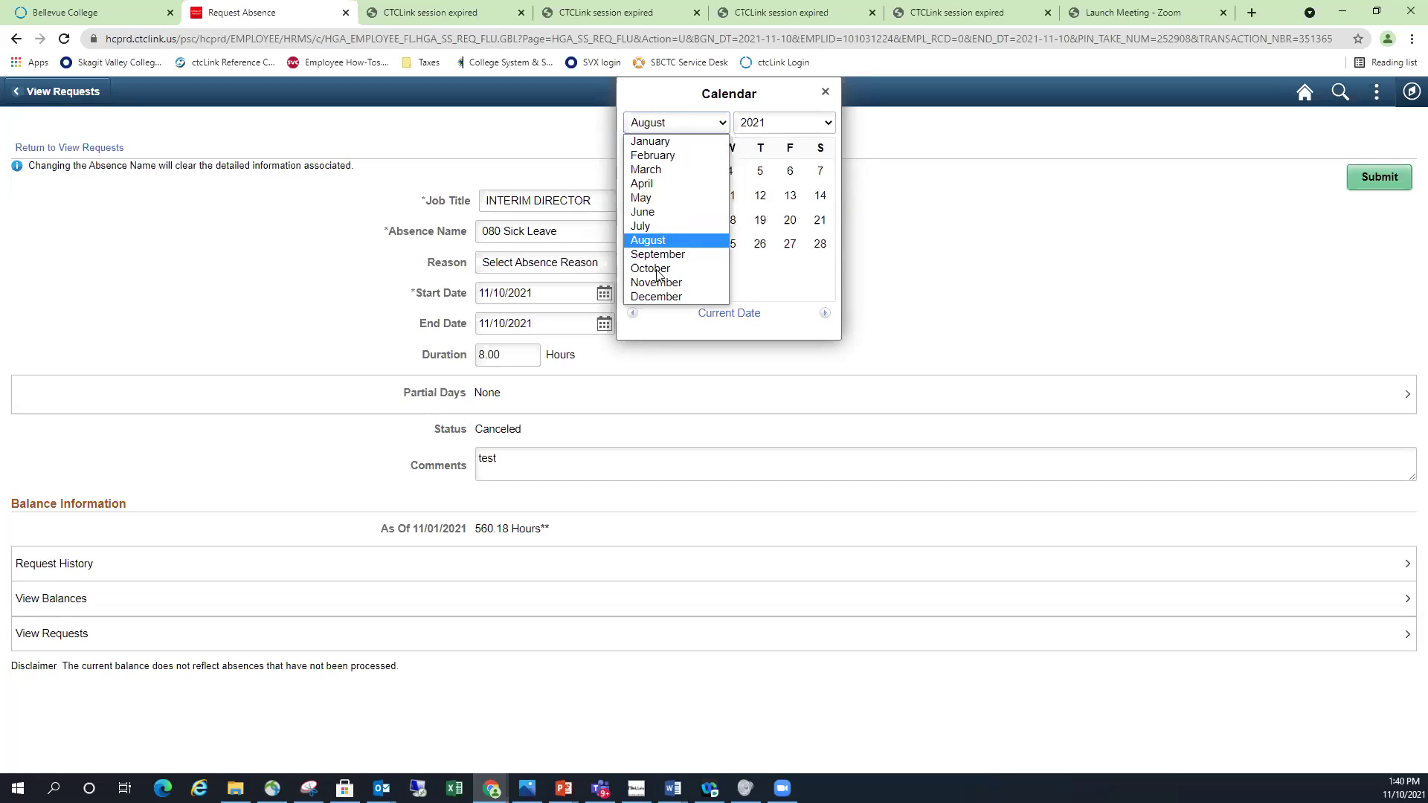
left_click(656, 296)
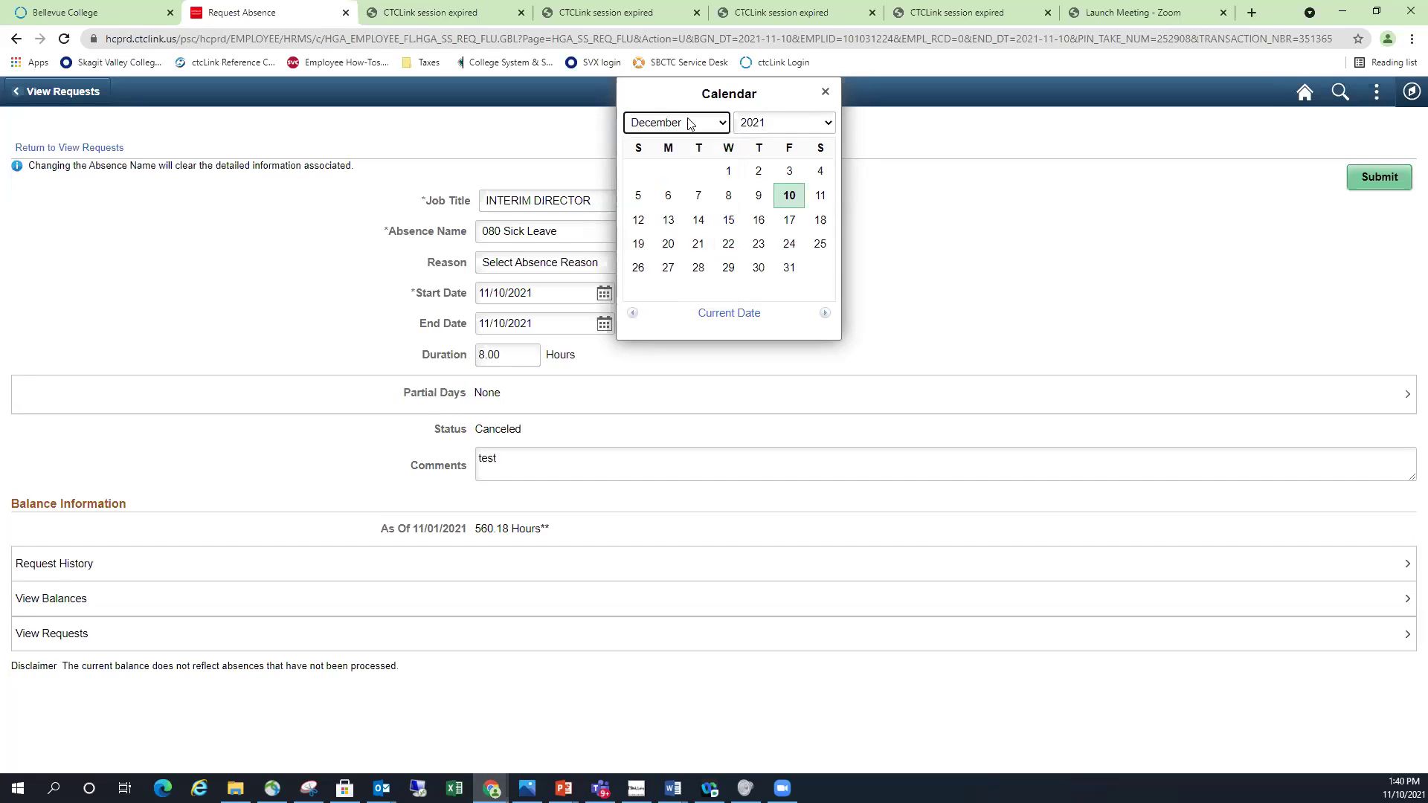
left_click(791, 199)
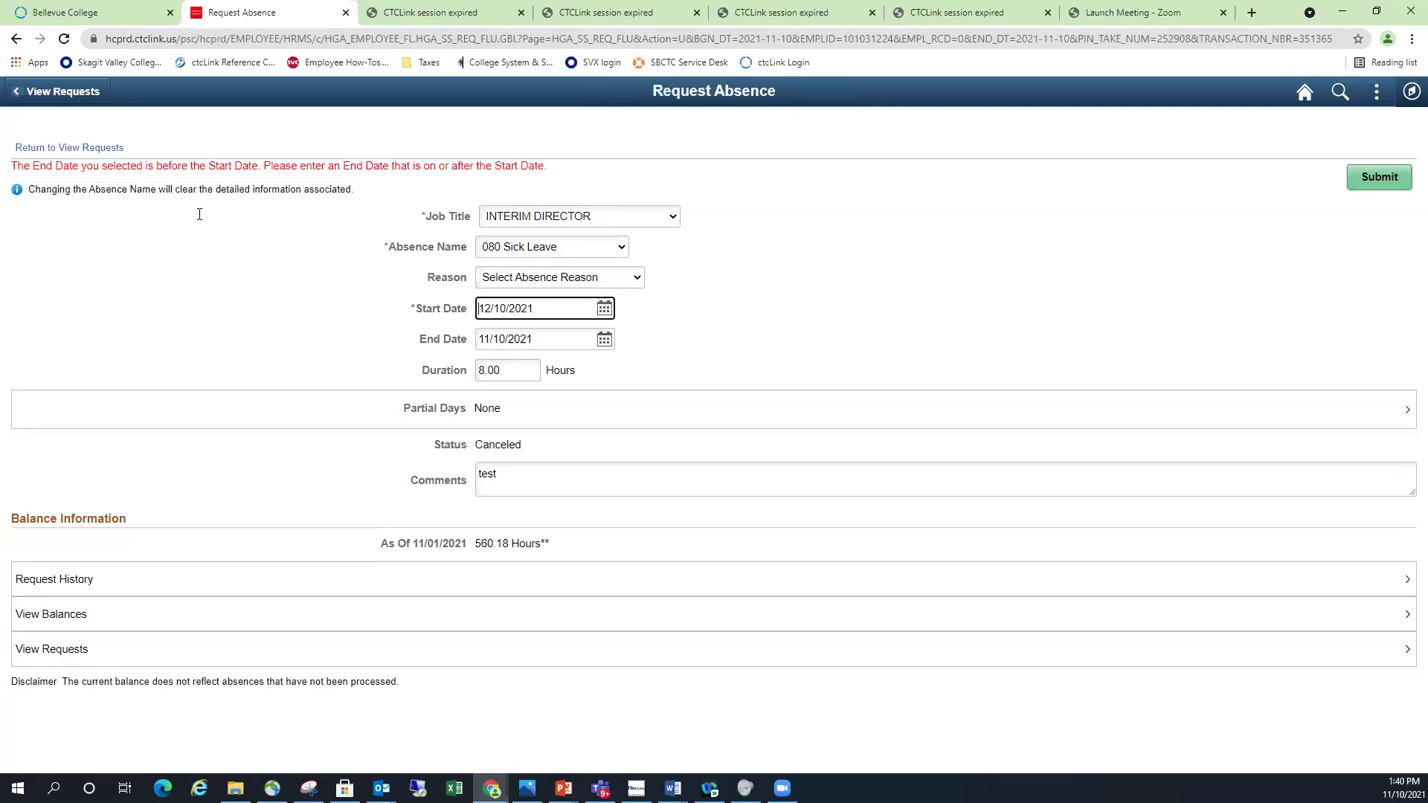
left_click(603, 339)
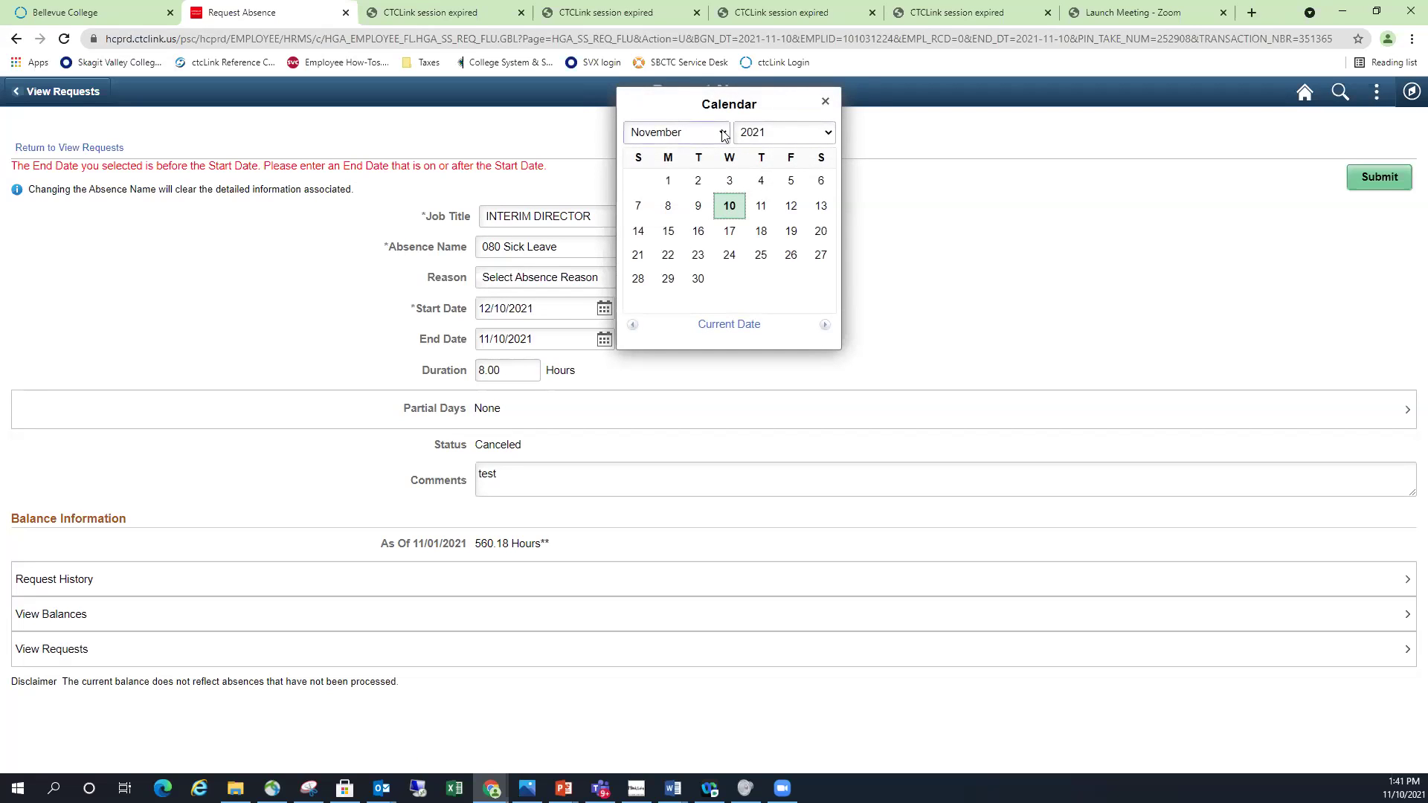
left_click(723, 132)
left_click(644, 311)
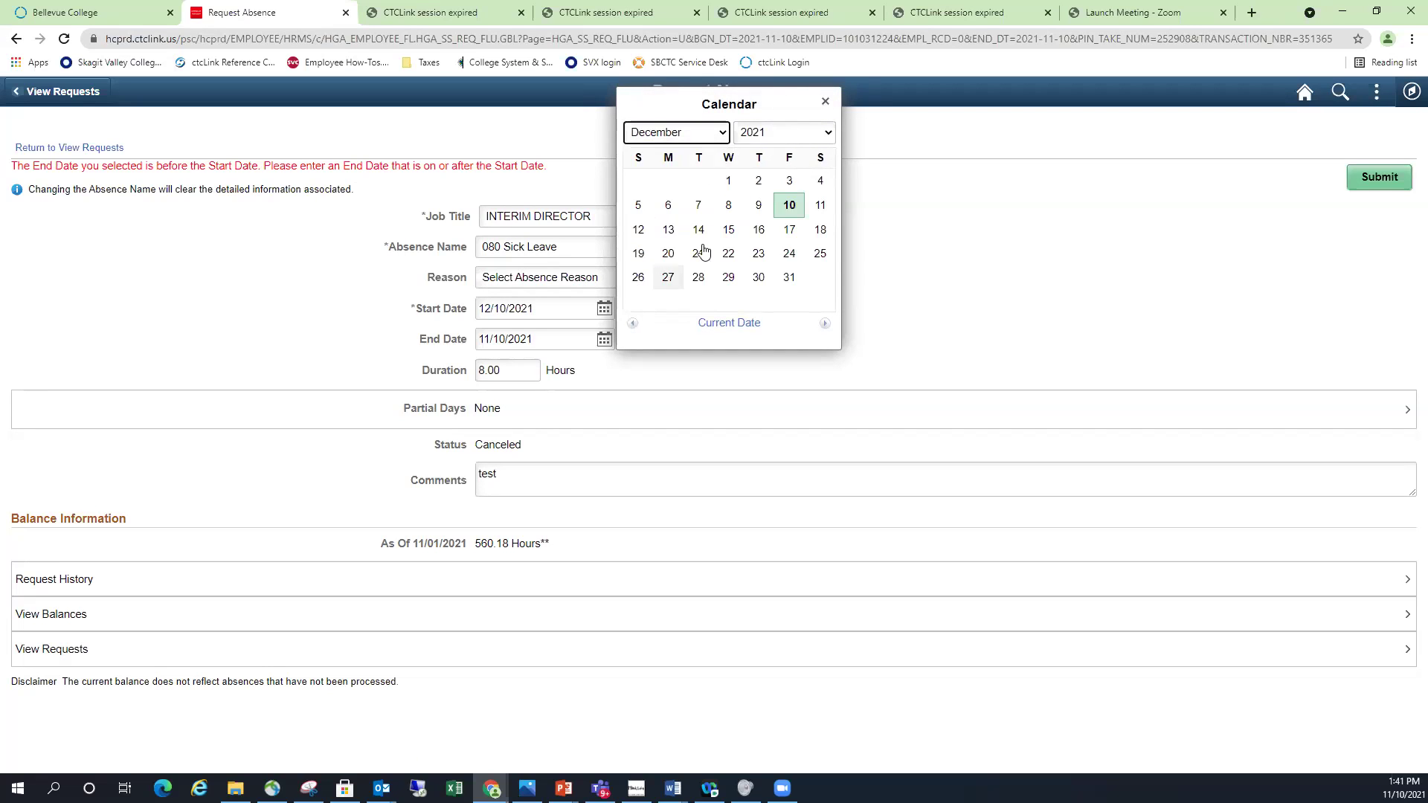
left_click(784, 211)
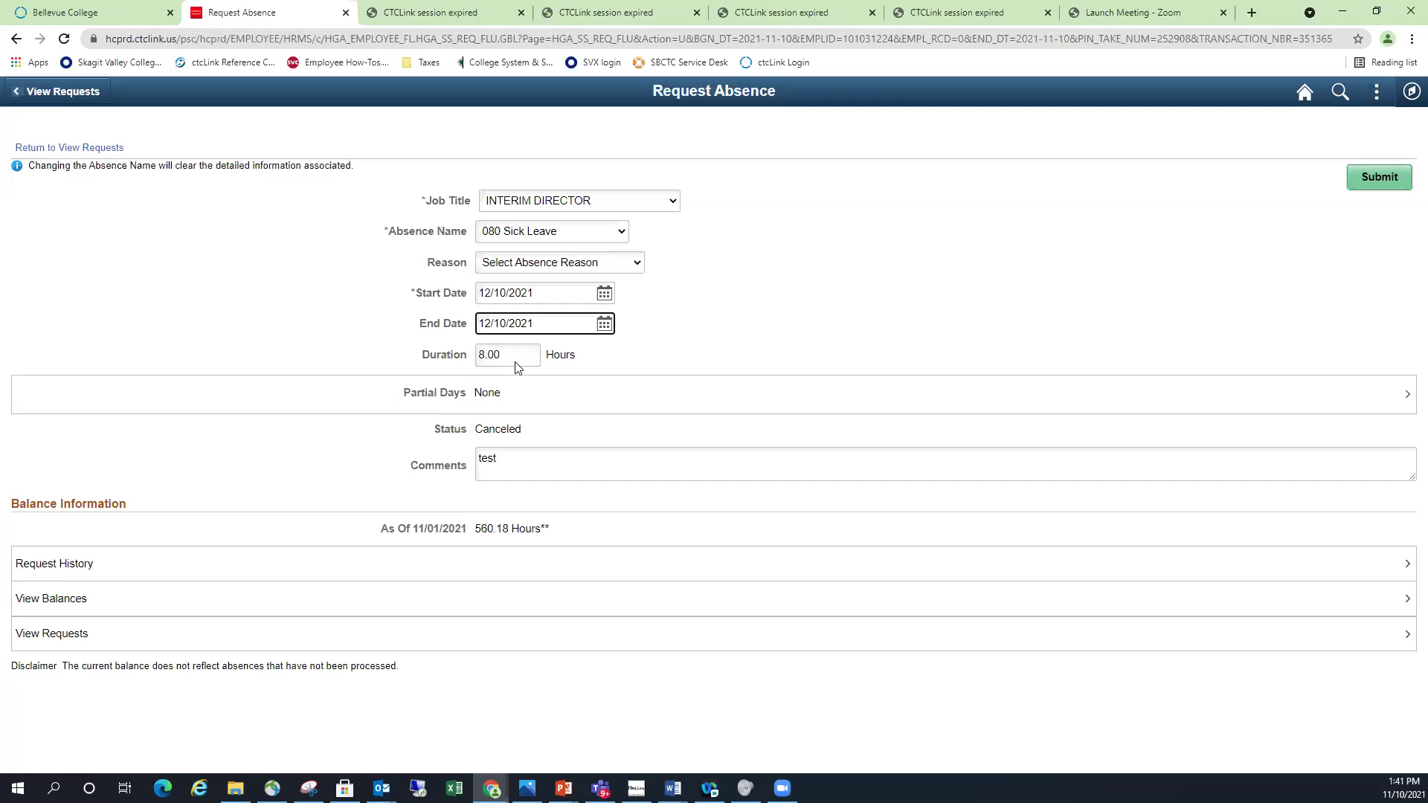
Change the start date and the end date of the sick leave request to 11/01/2021.
left_click(616, 294)
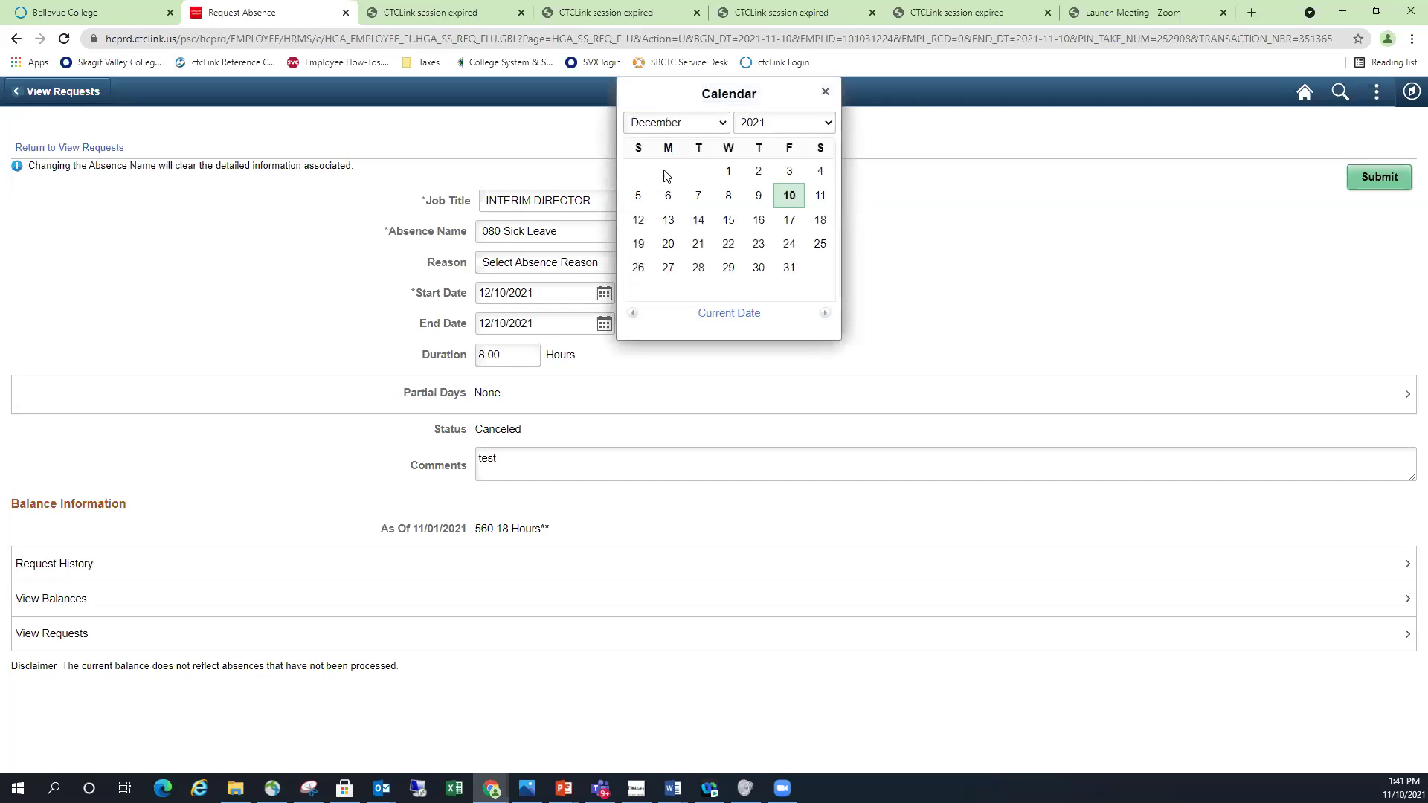
left_click(737, 123)
left_click(725, 128)
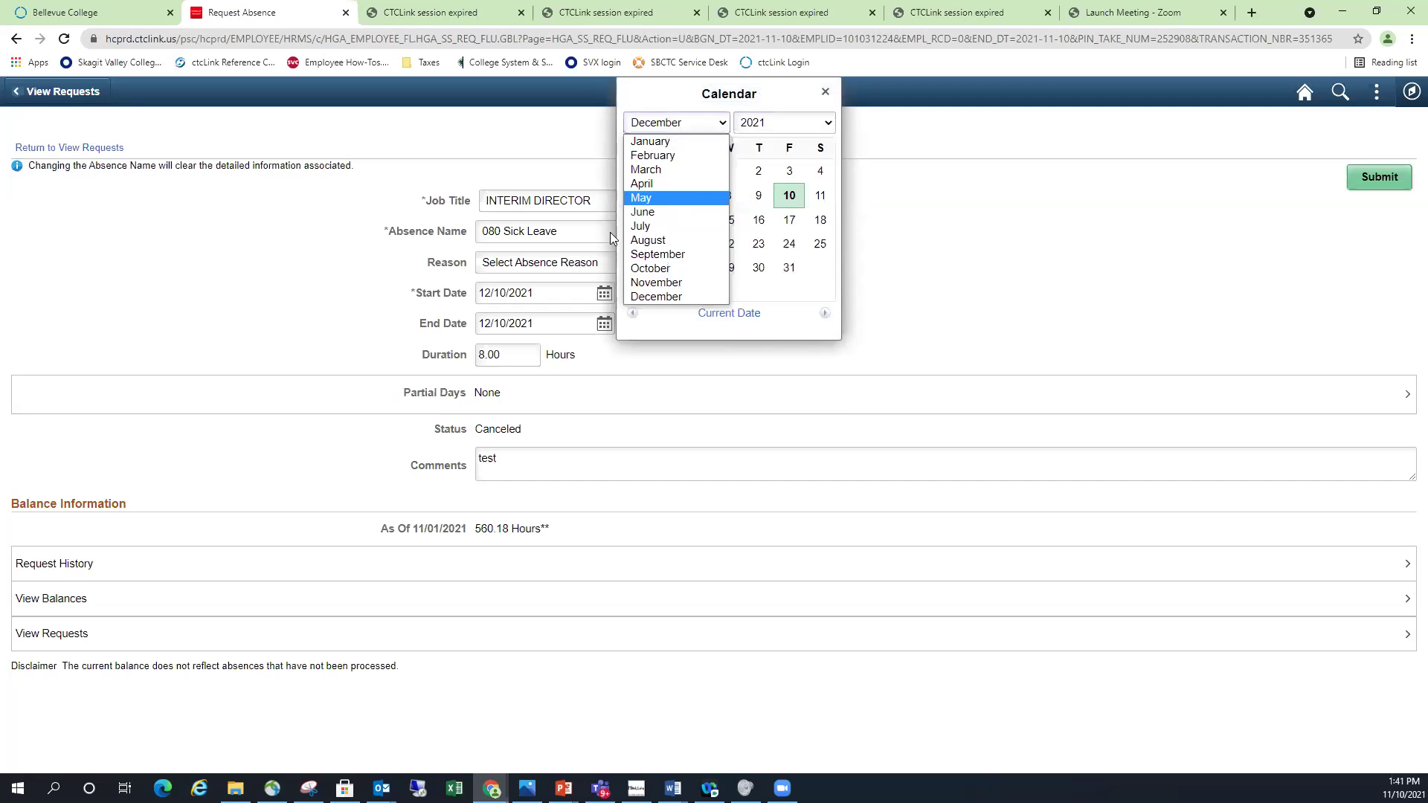
left_click(658, 283)
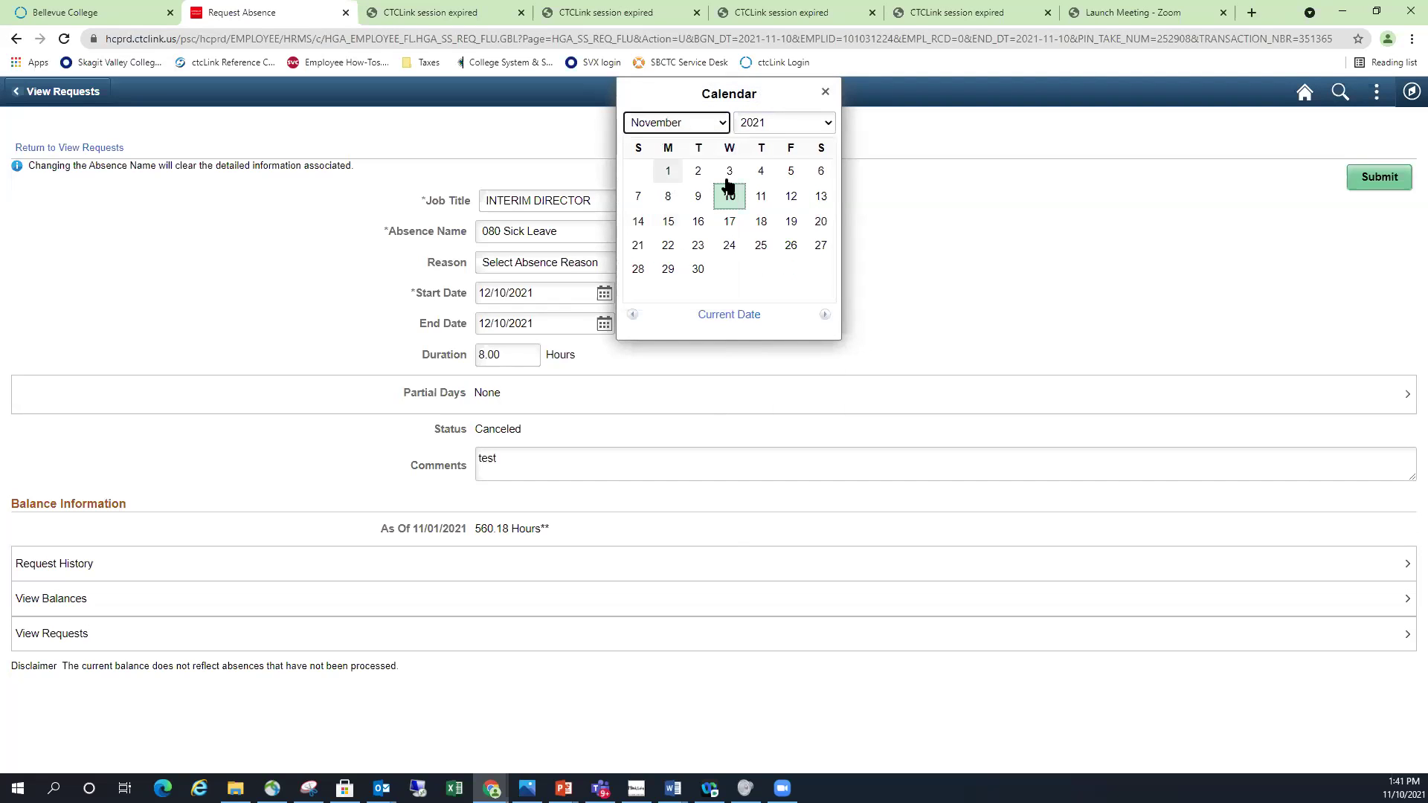
left_click(666, 170)
left_click(603, 324)
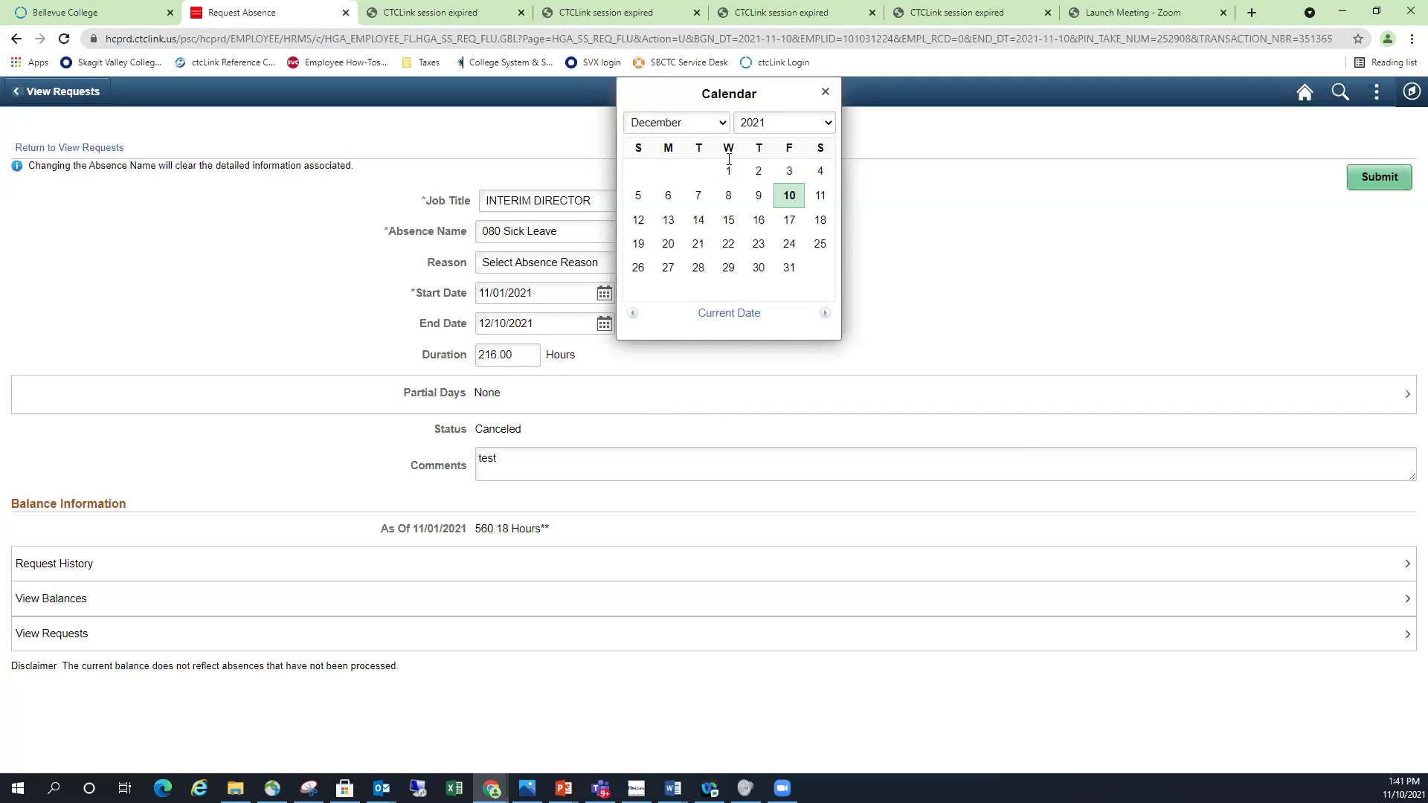
left_click(723, 125)
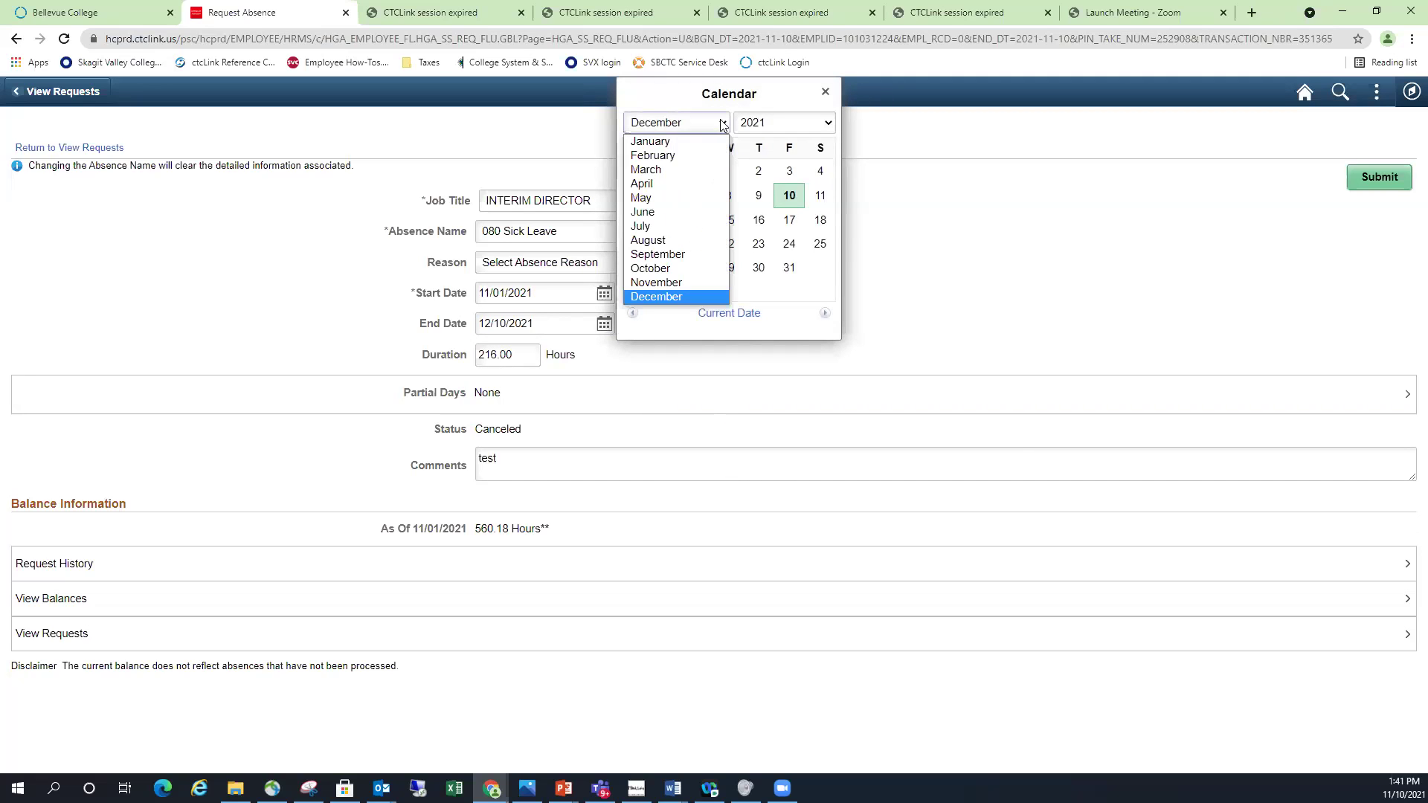
left_click(651, 282)
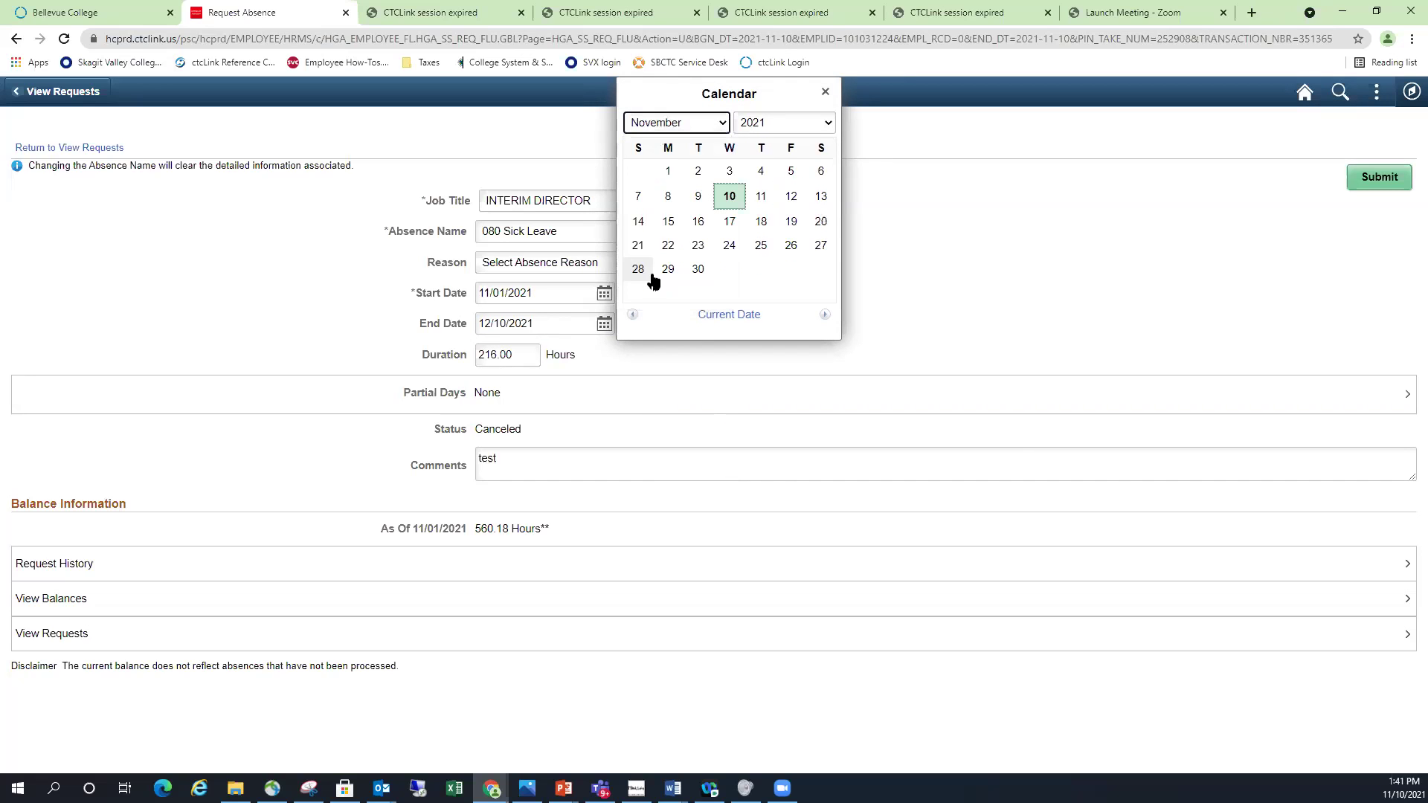
left_click(667, 171)
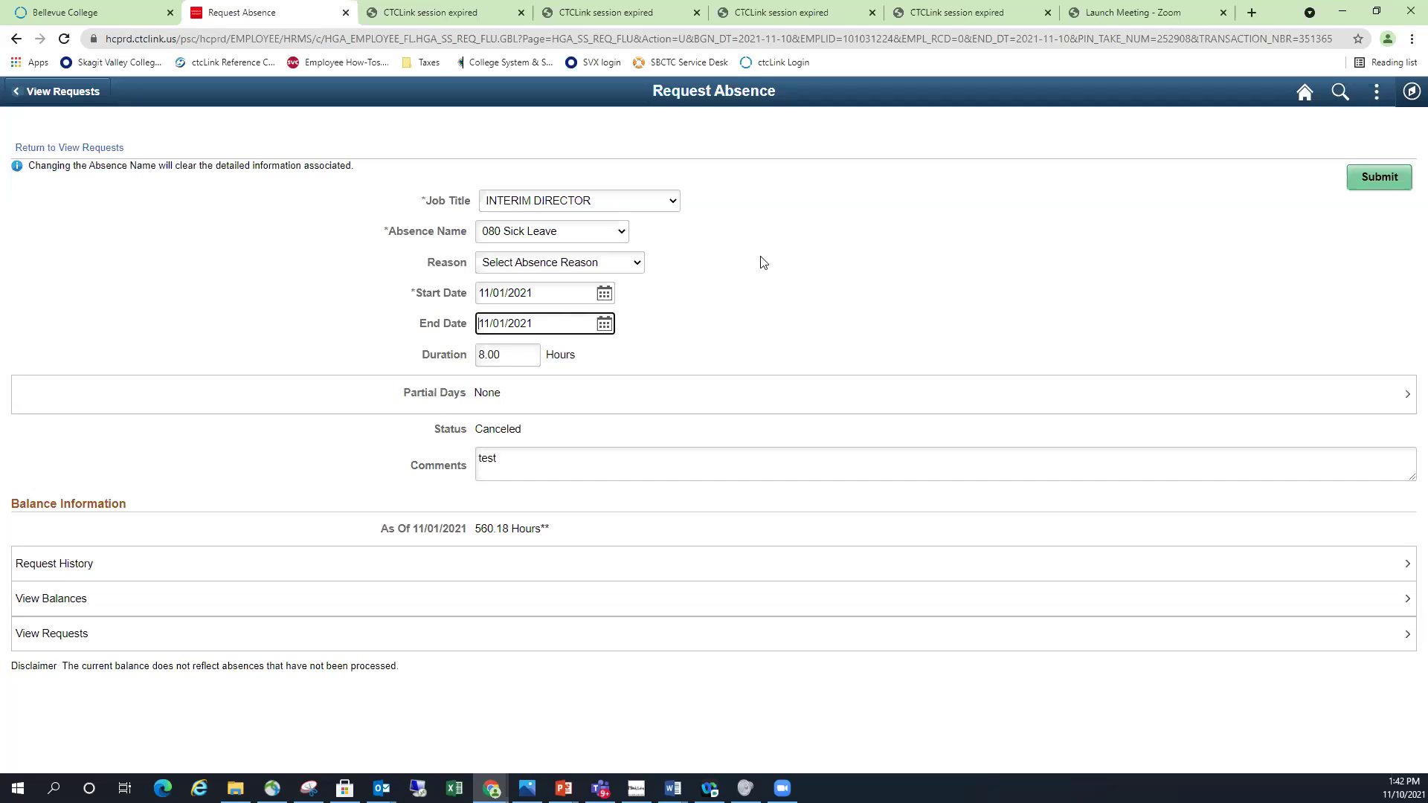
Select CTC Leave w/o Pay as the absence name, and leave the request unsubmitted by returning to the Time page.
left_click(620, 235)
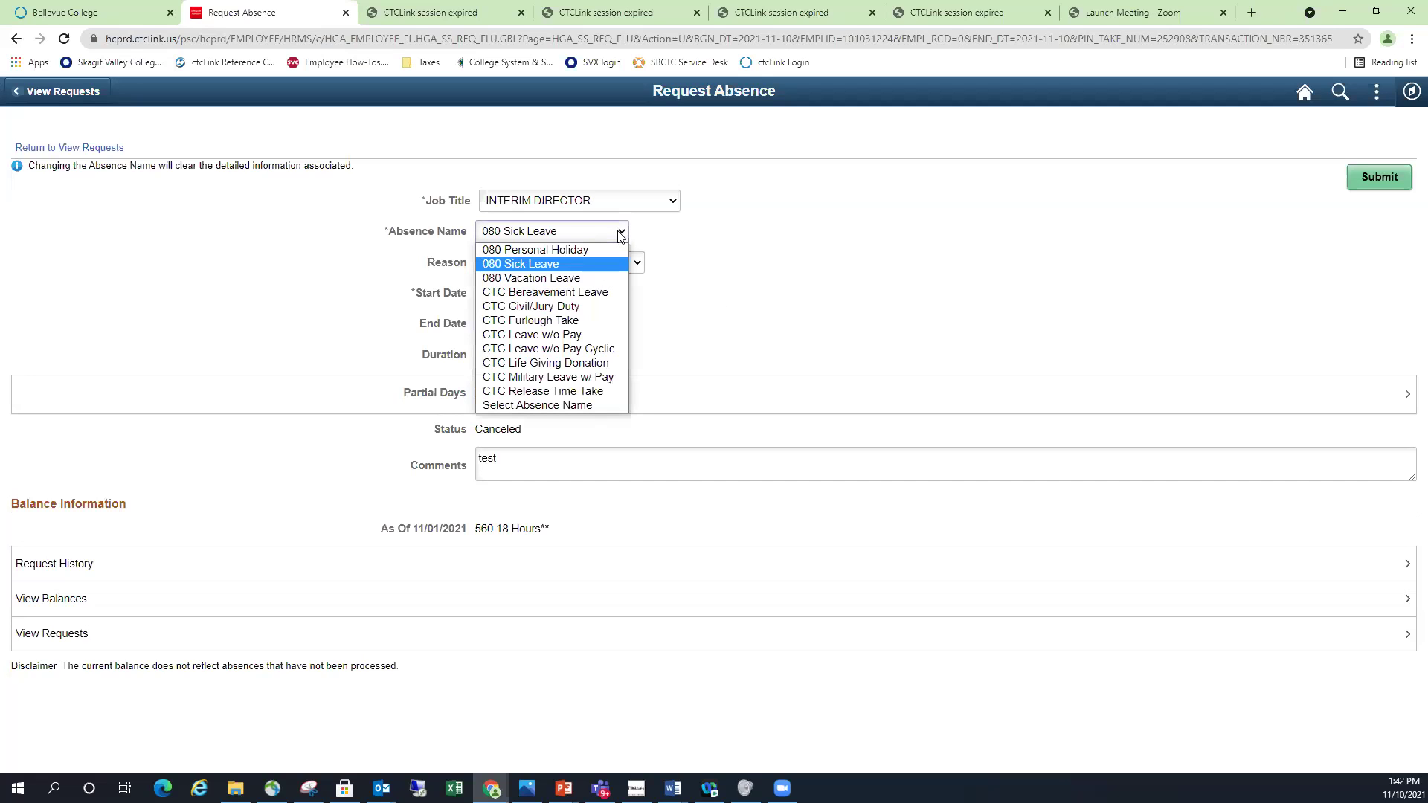
left_click(549, 335)
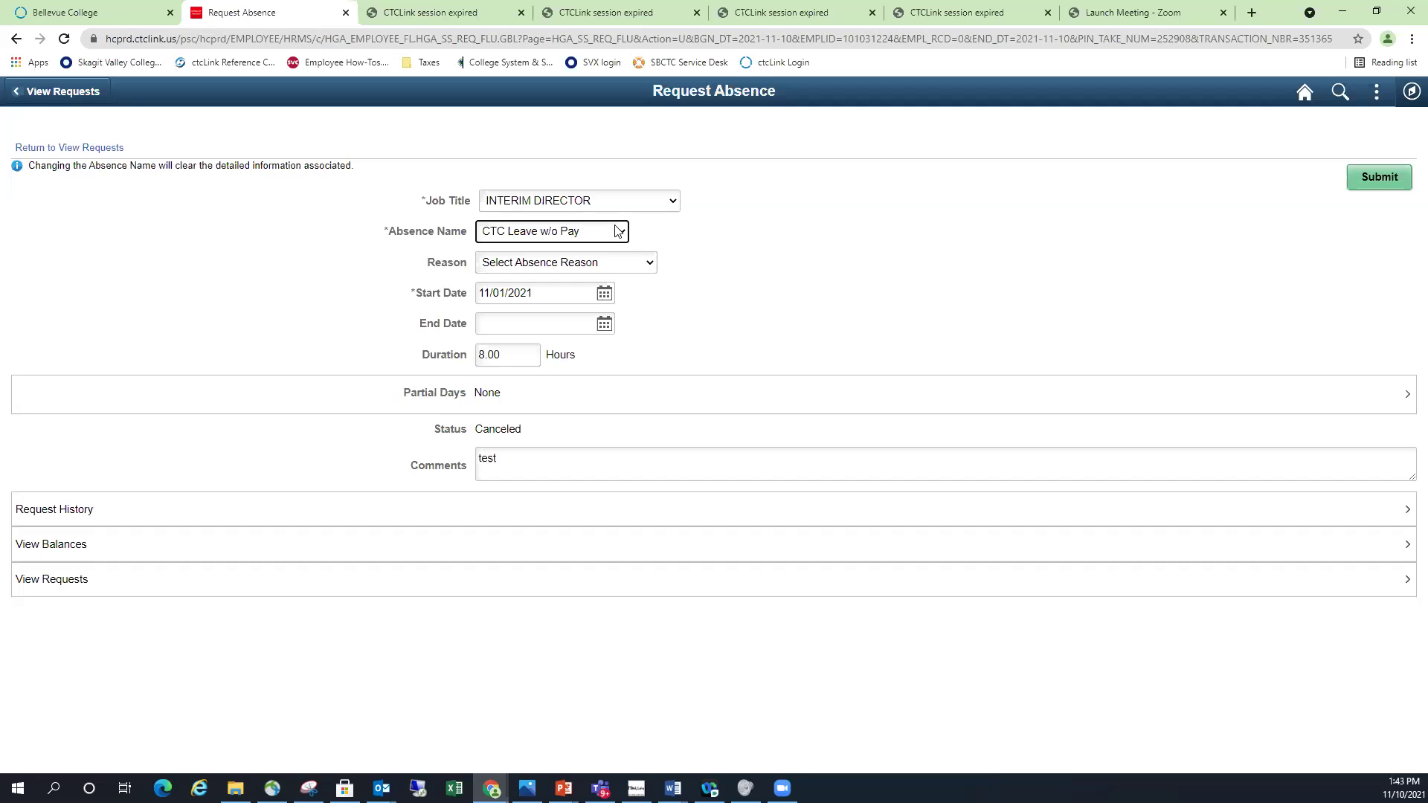
left_click(62, 97)
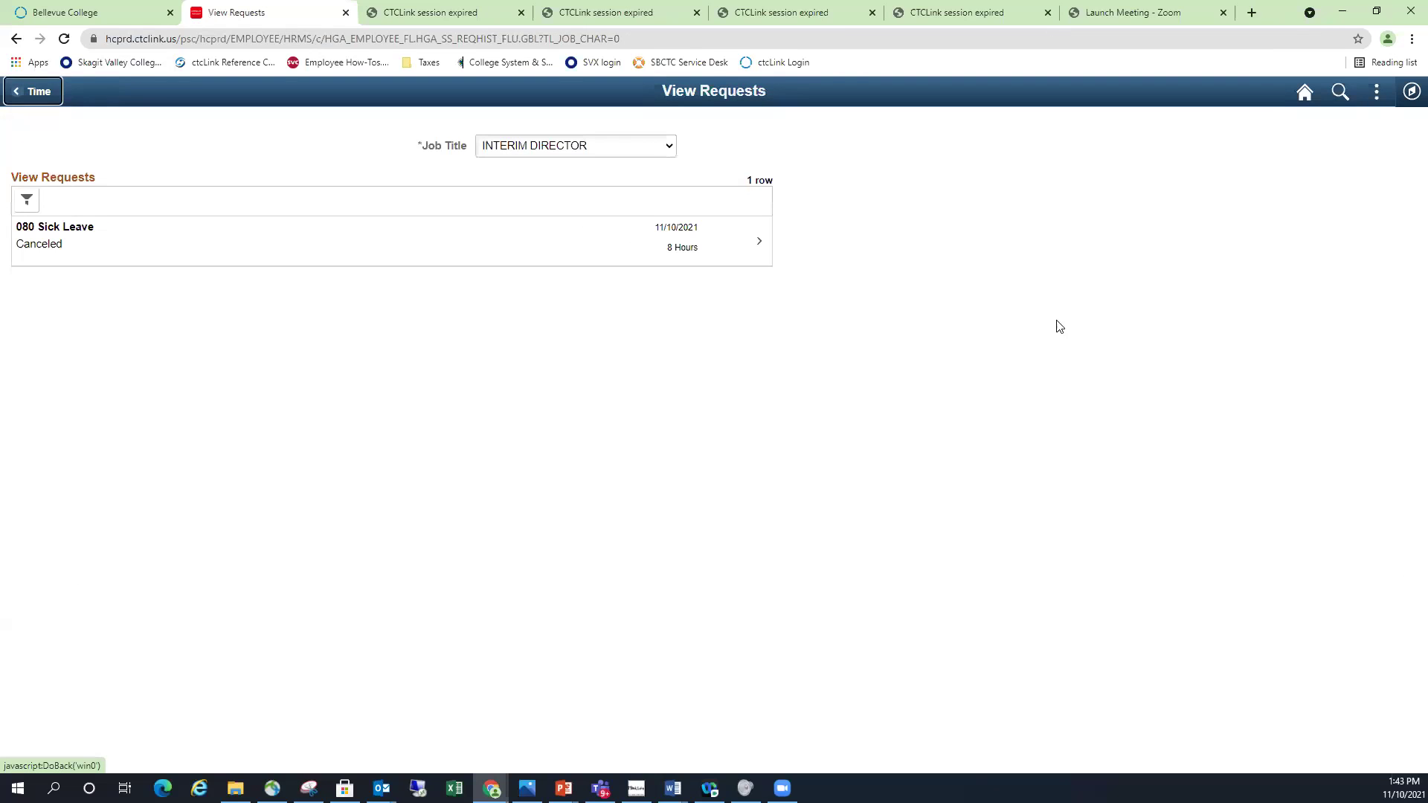
left_click(39, 90)
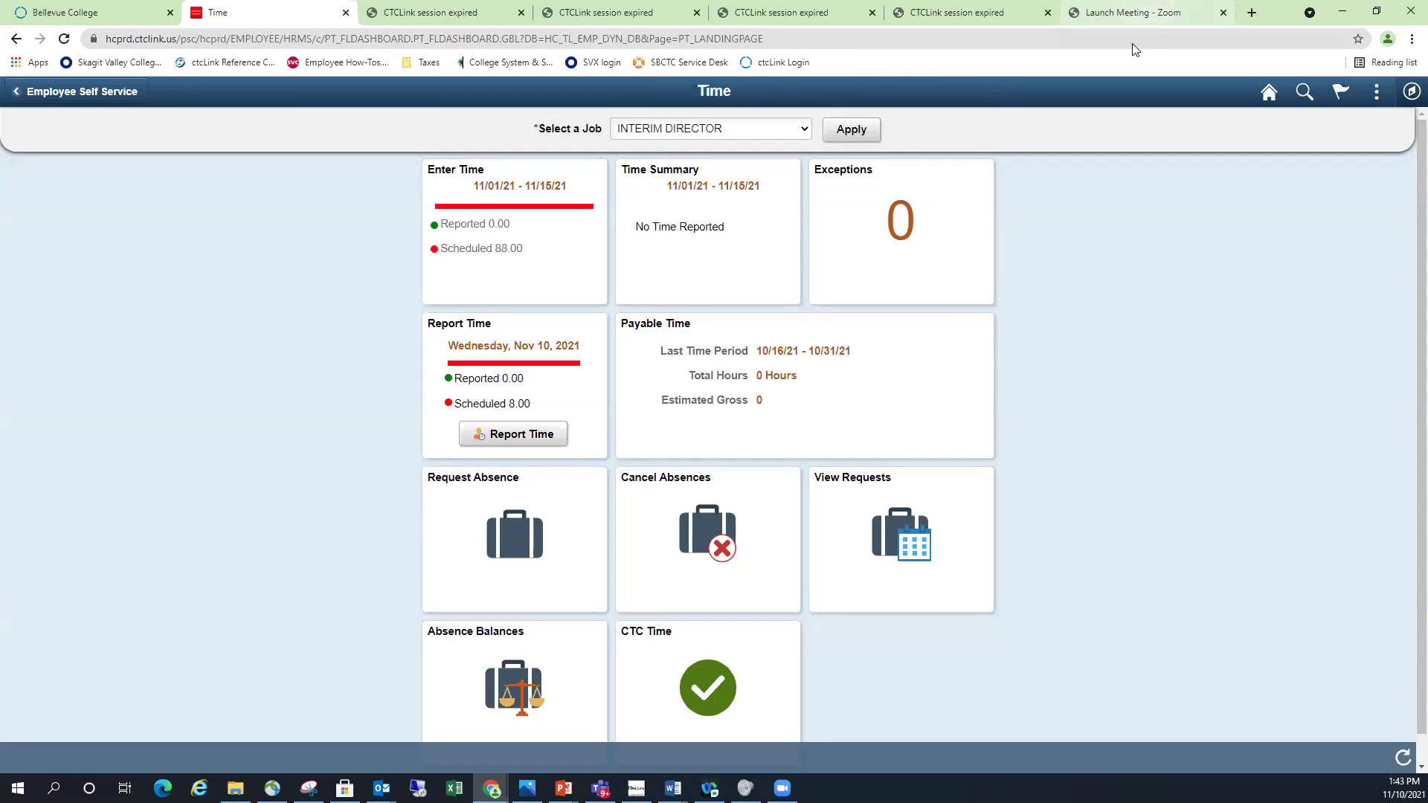
Go to Manager Self Service and open Assign Work Schedule within CTC Team.
double_click(1273, 13)
left_click(172, 141)
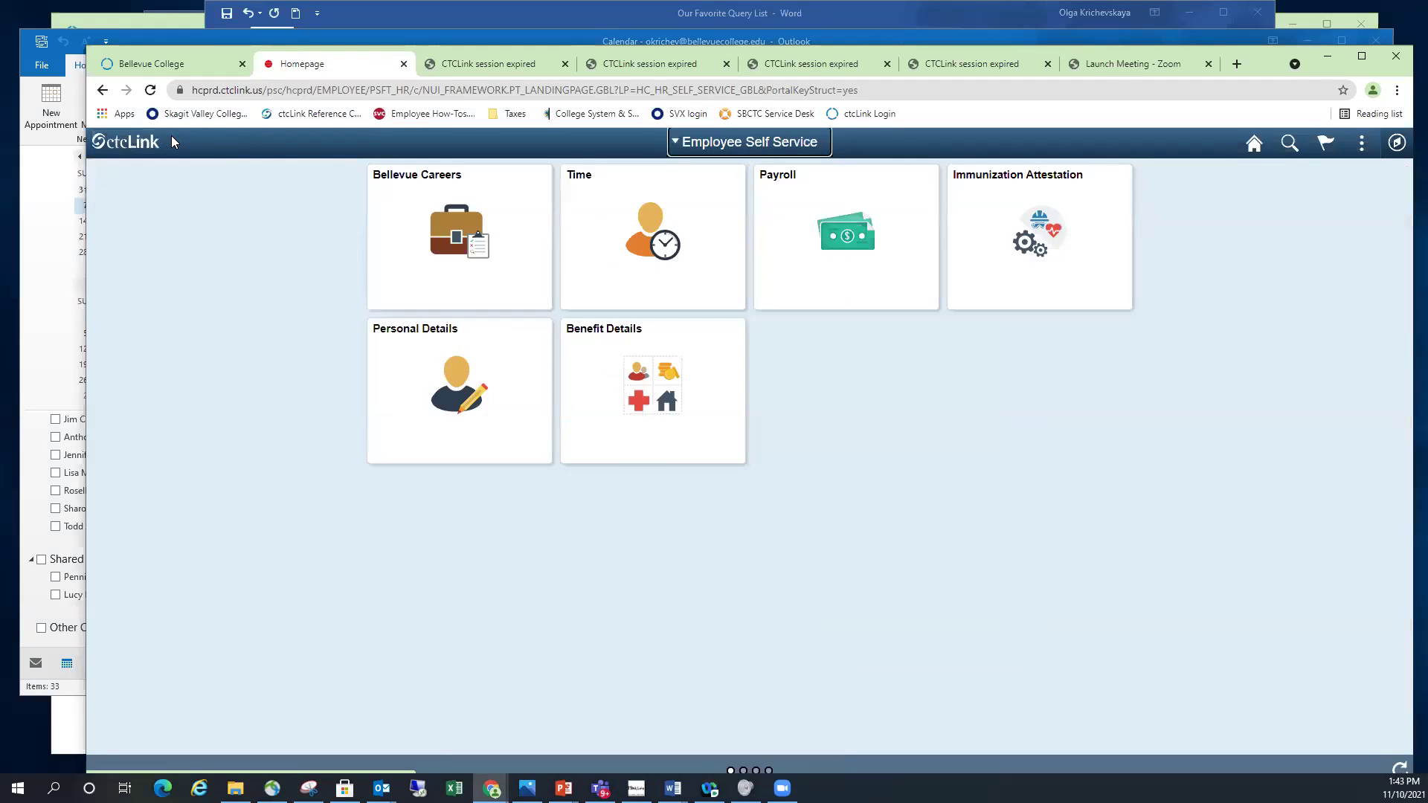
left_click(723, 141)
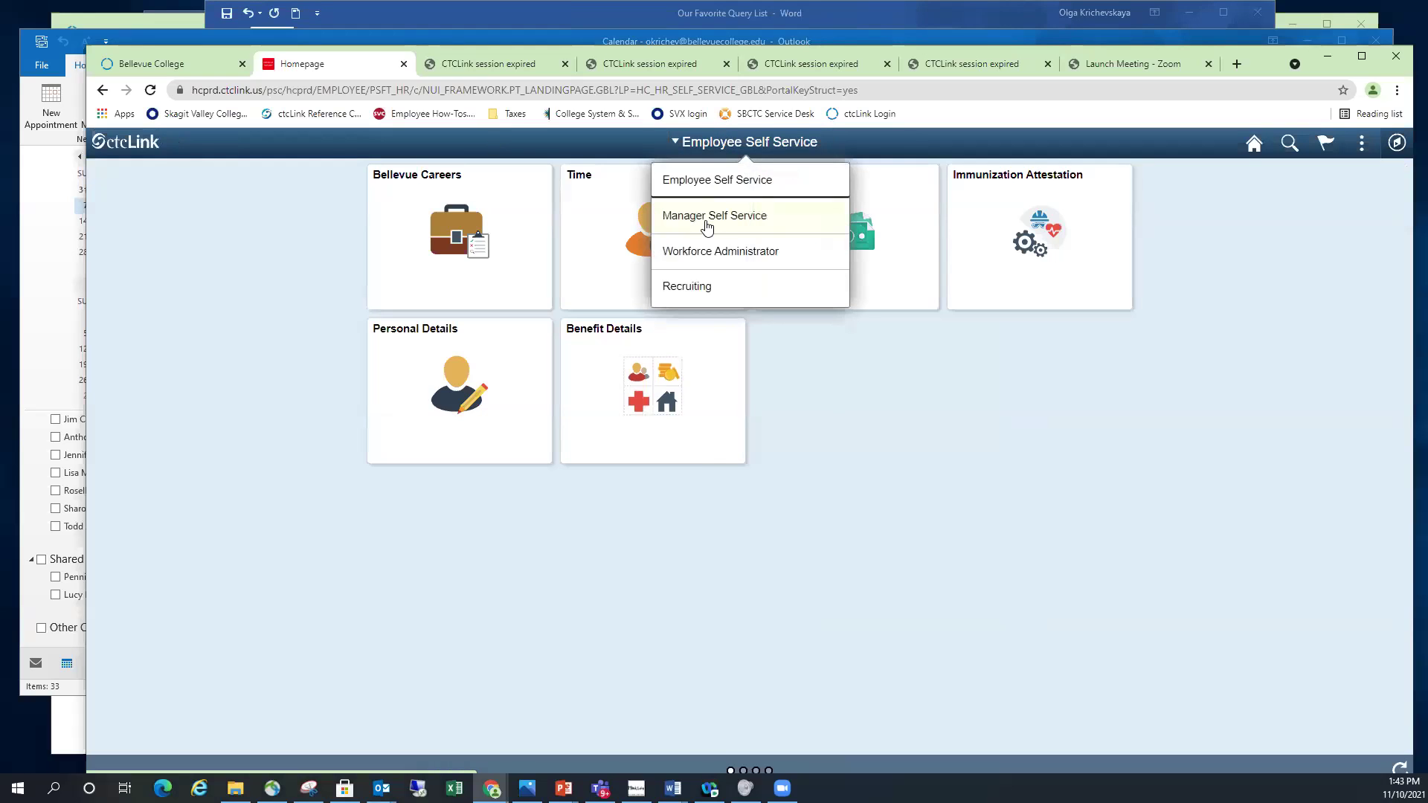
left_click(706, 218)
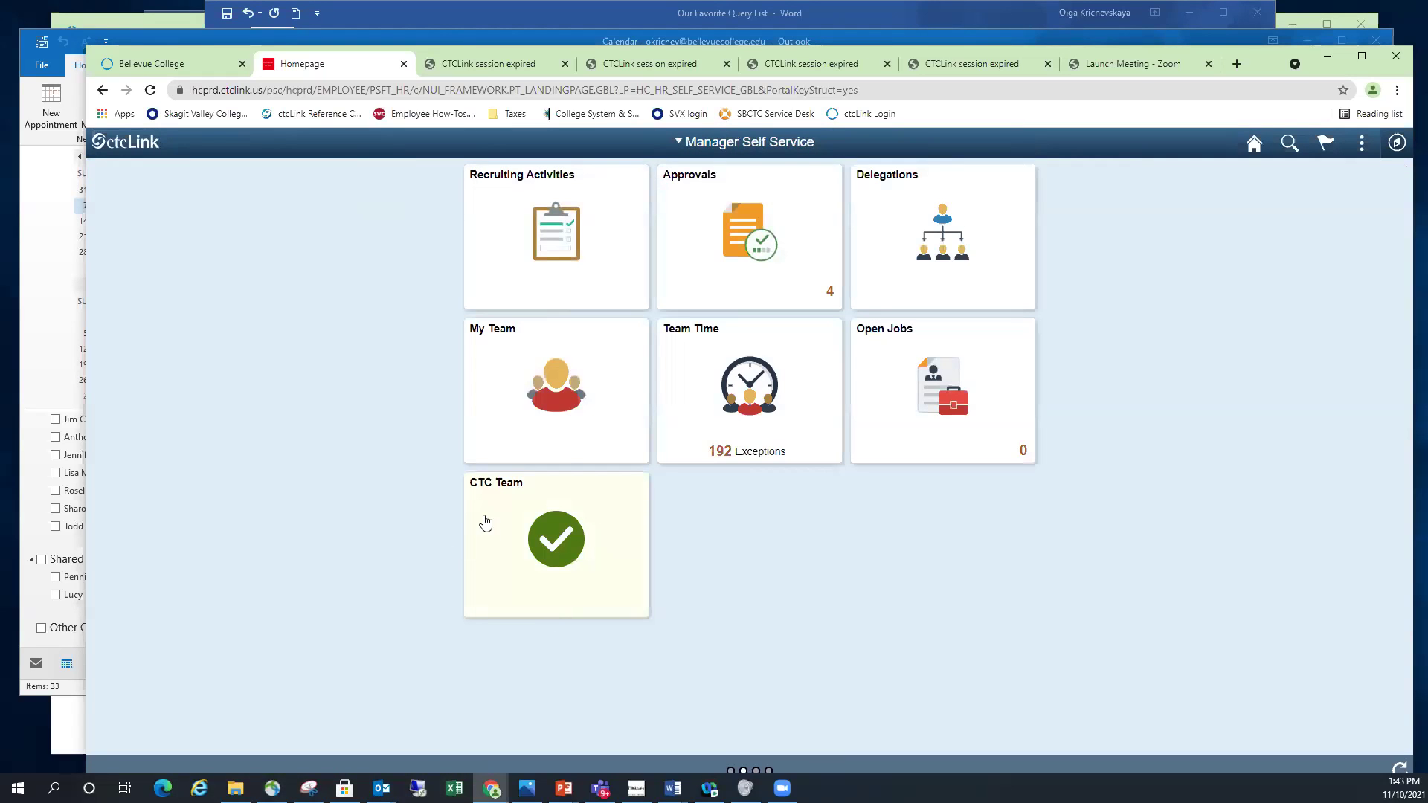
left_click(497, 519)
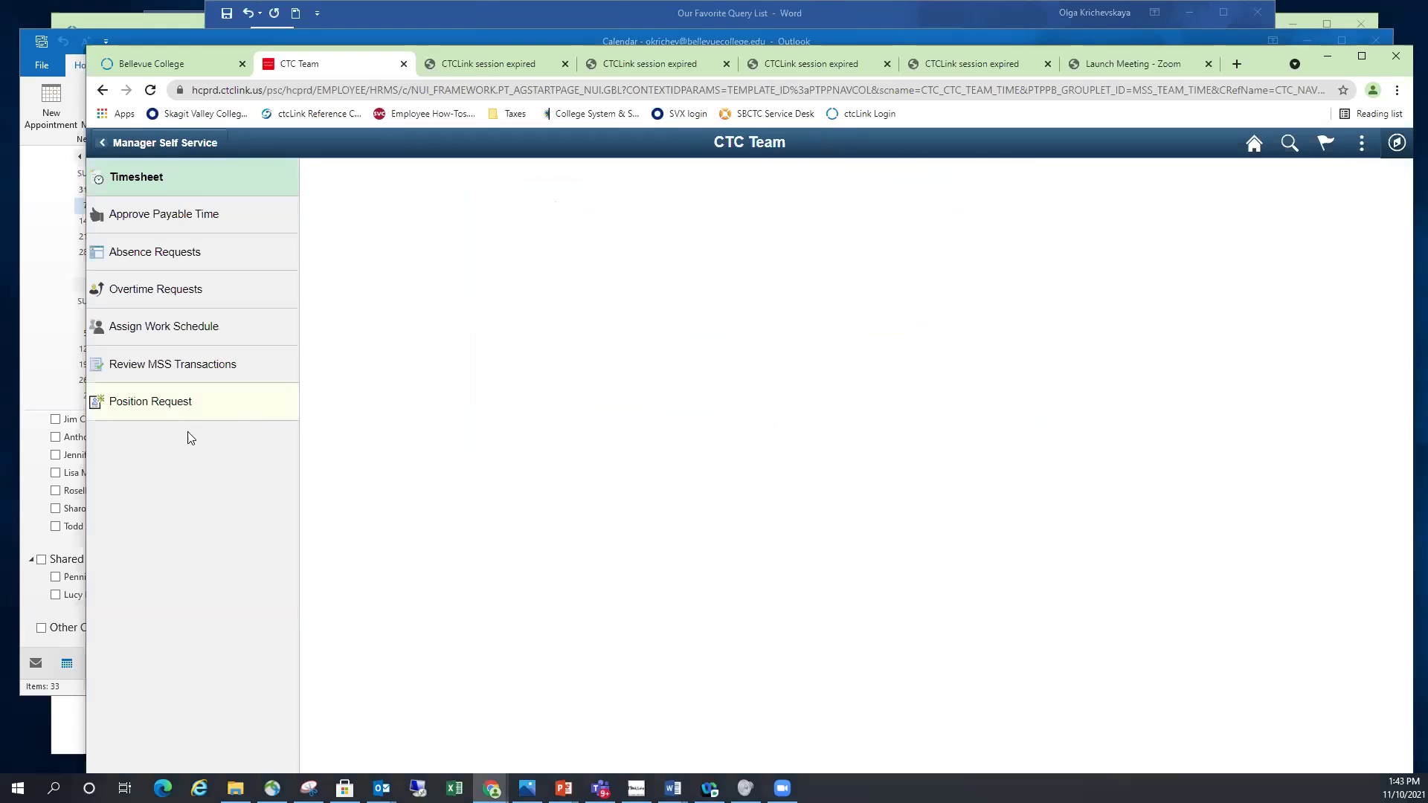
left_click(173, 328)
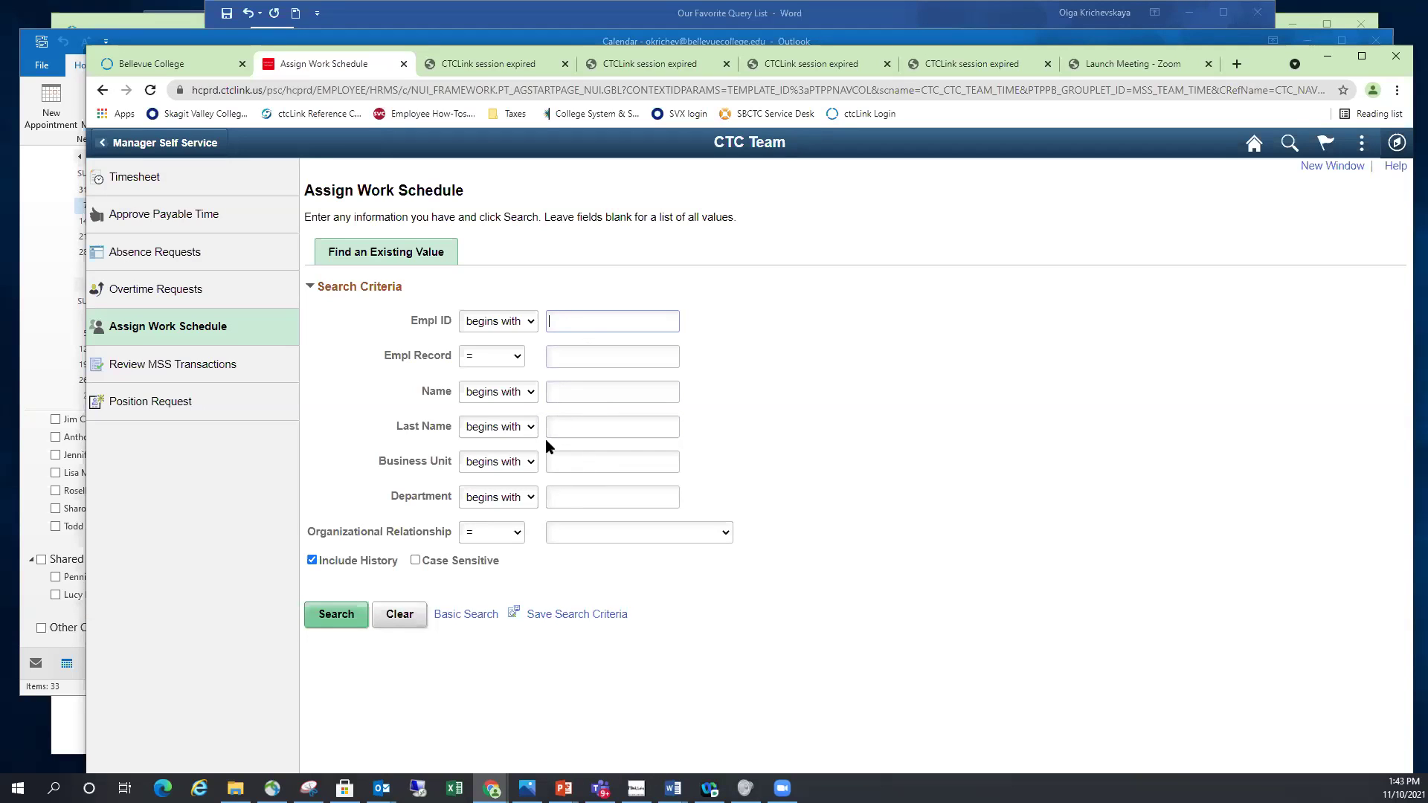
Find the employee's work schedule by last name and view the available schedule IDs without choosing one.
left_click(567, 424)
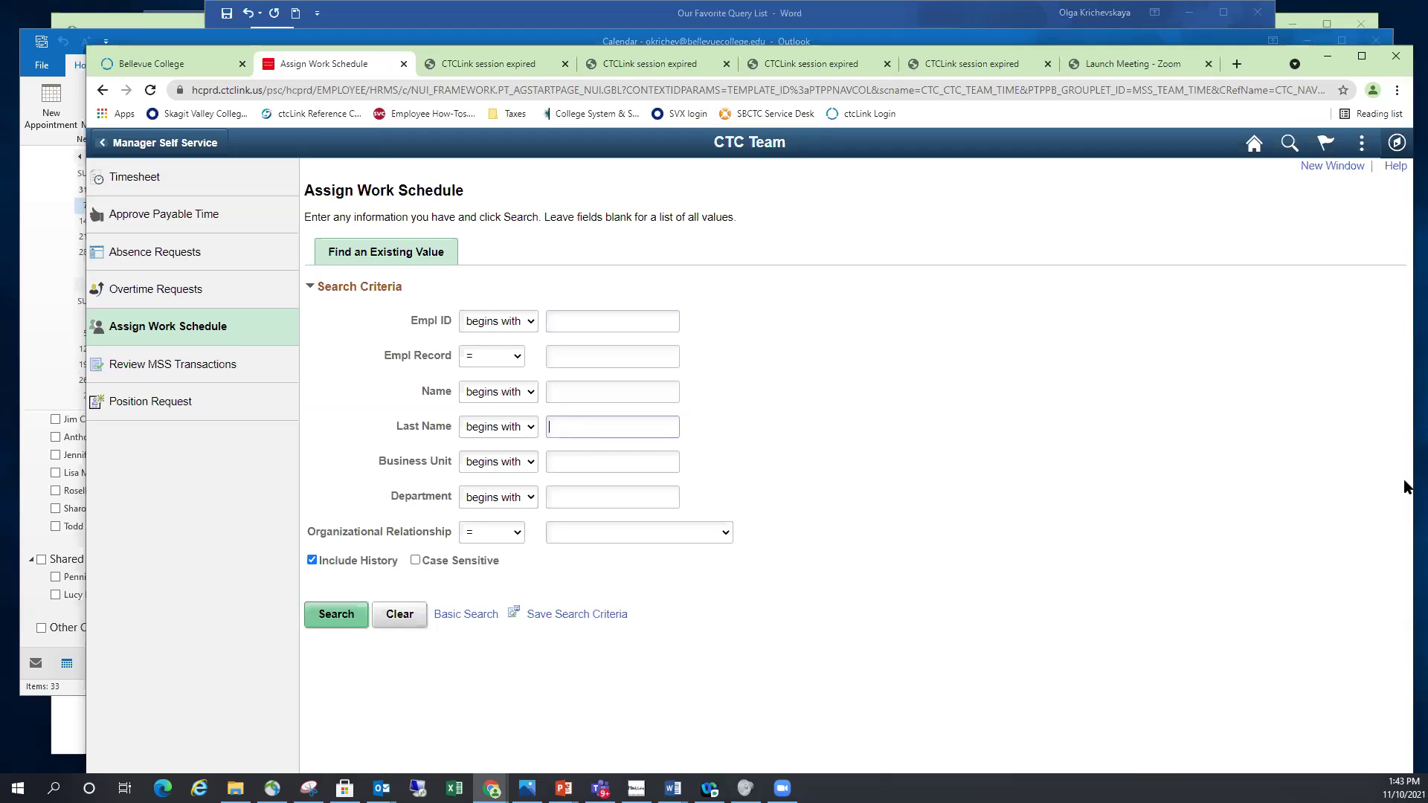
type("osherova")
key("Return")
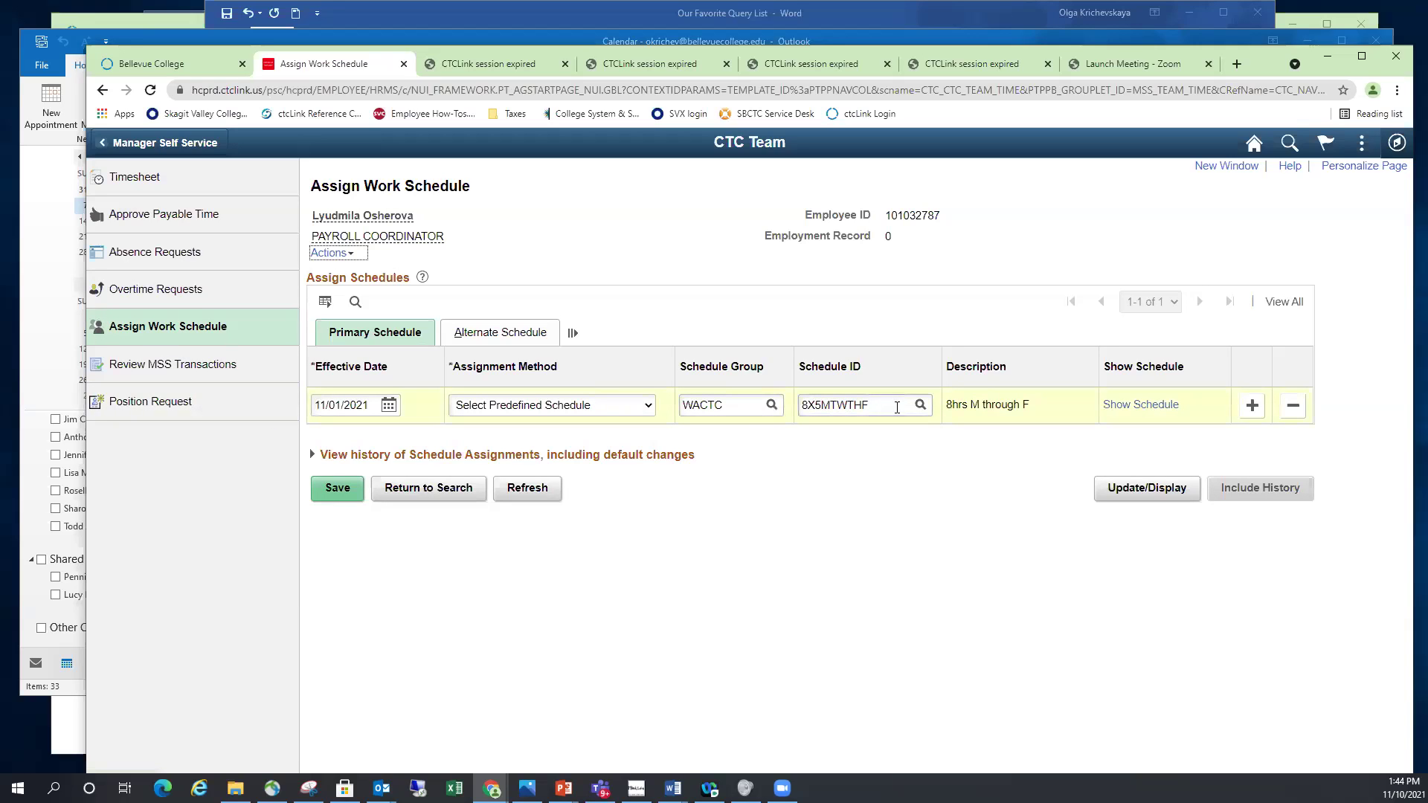
left_click(920, 406)
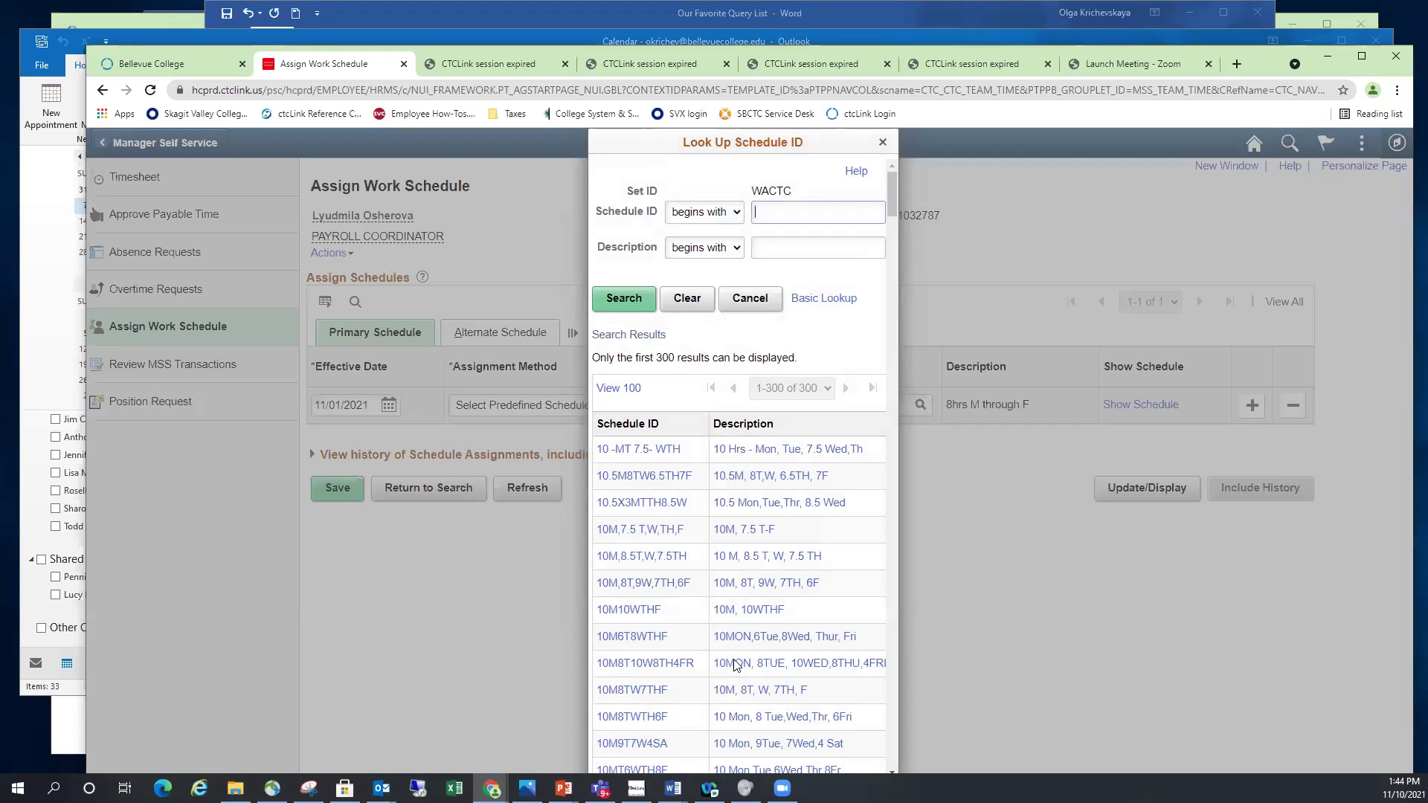
left_click(879, 145)
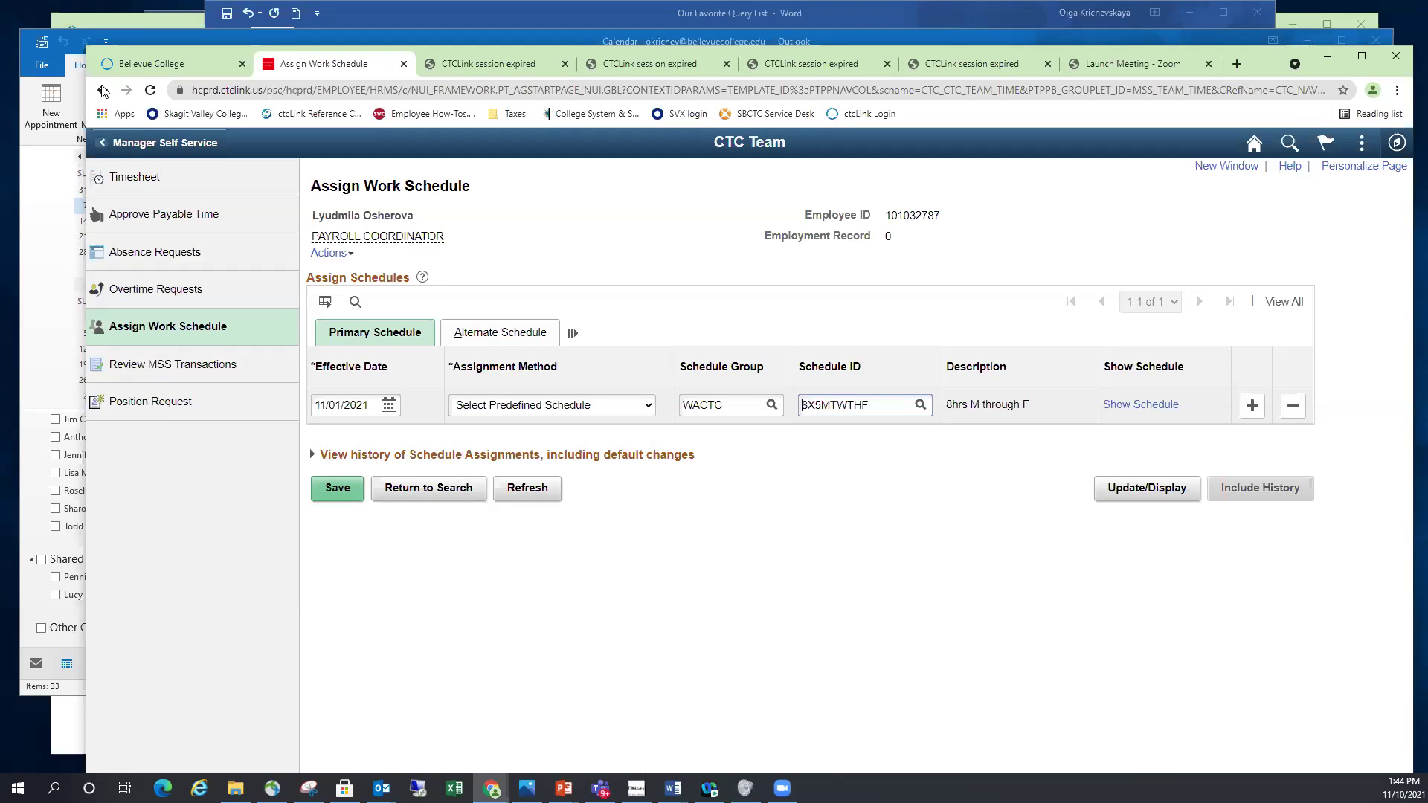
Leave the work schedule assignment and switch from Manager Self Service to the Employee Self Service homepage.
left_click(127, 153)
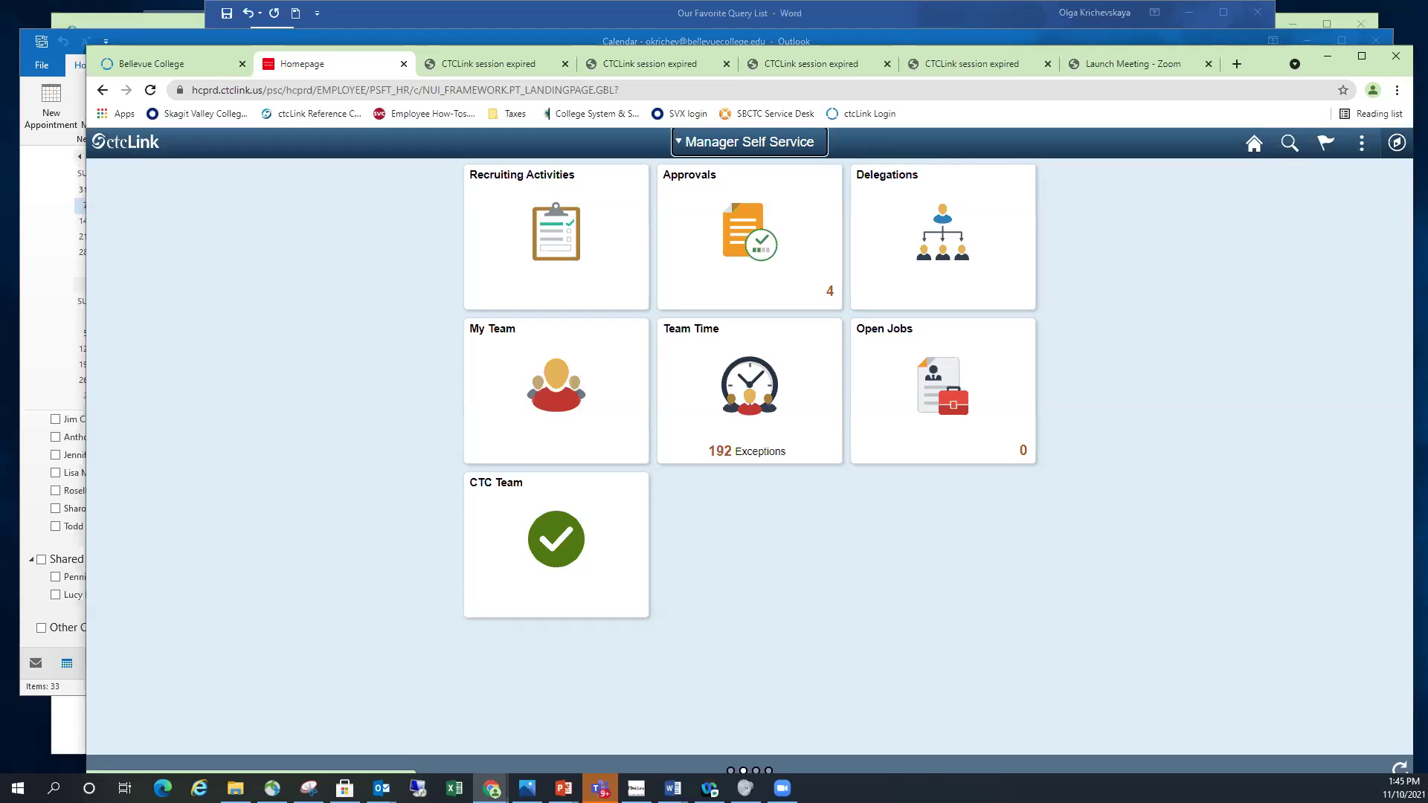
left_click(749, 145)
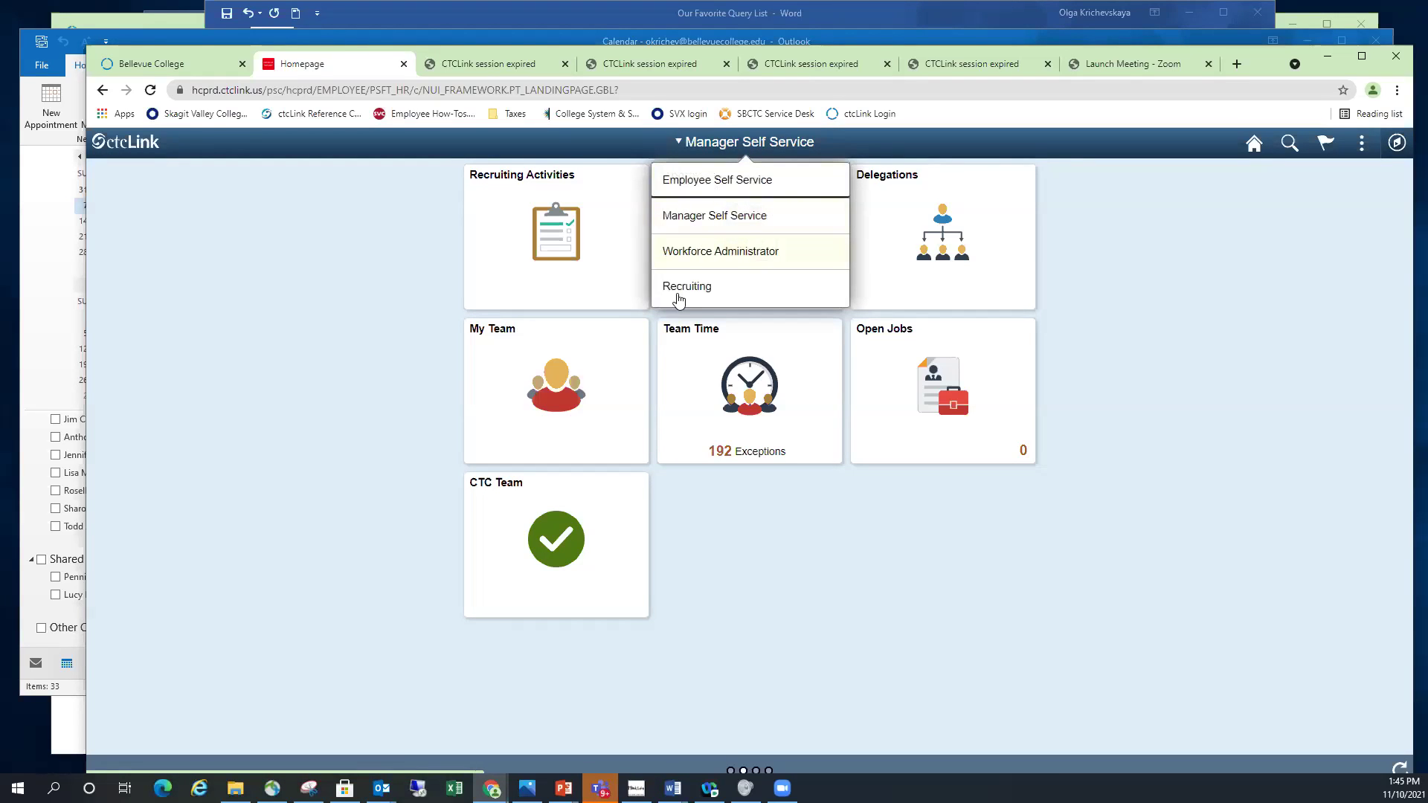
left_click(719, 187)
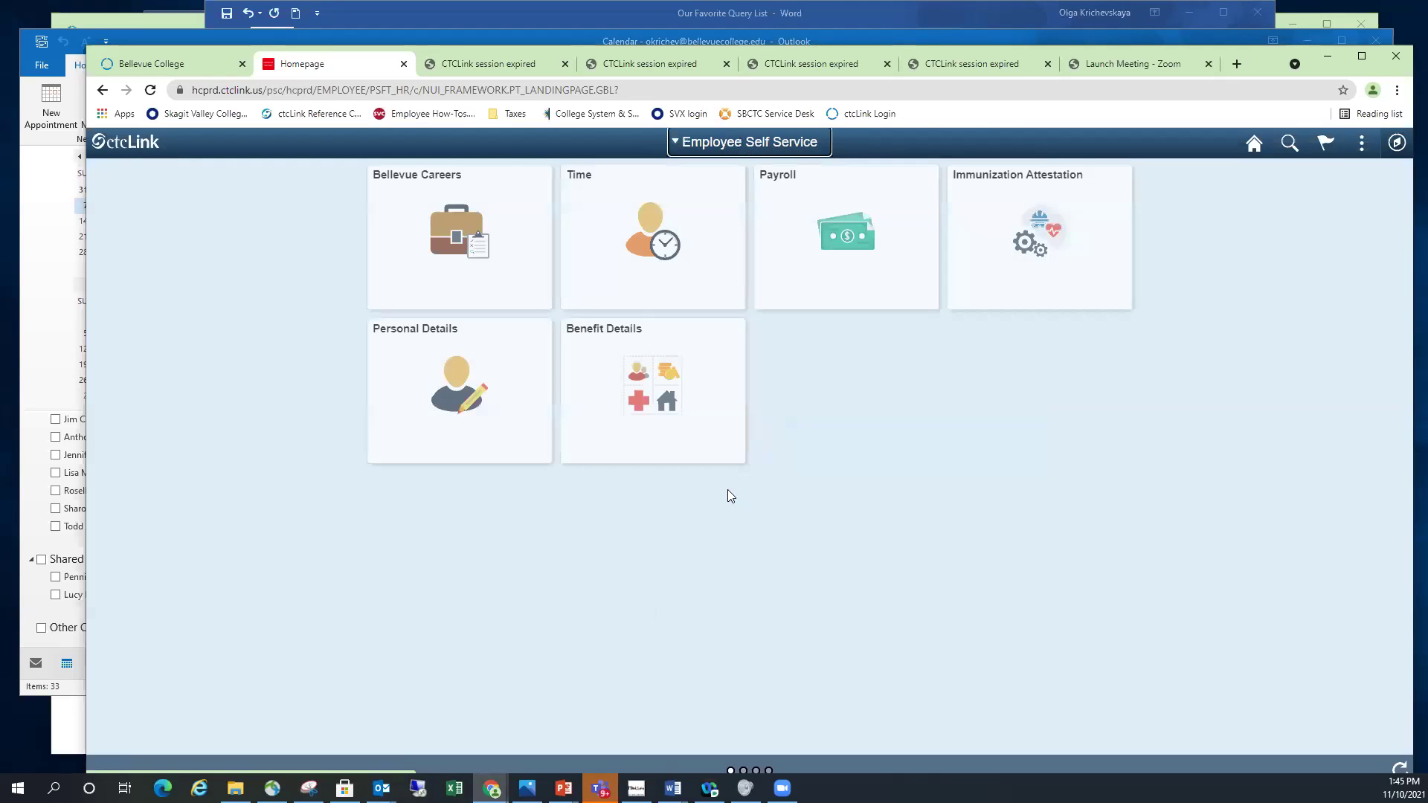
Open a new absence request from the Time page, look through the absence names without choosing one, and return to Time.
left_click(661, 212)
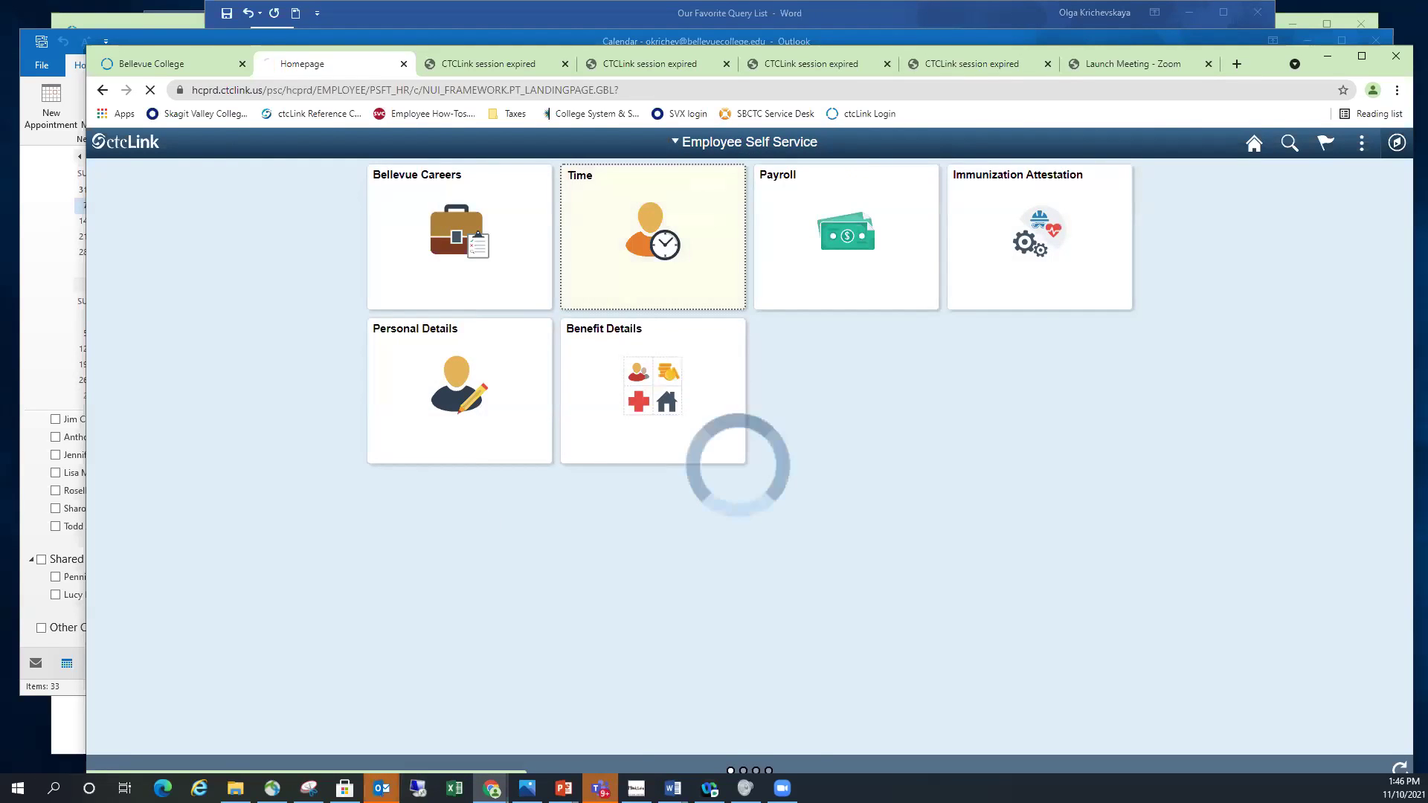
scroll(290, 454, "down", 2)
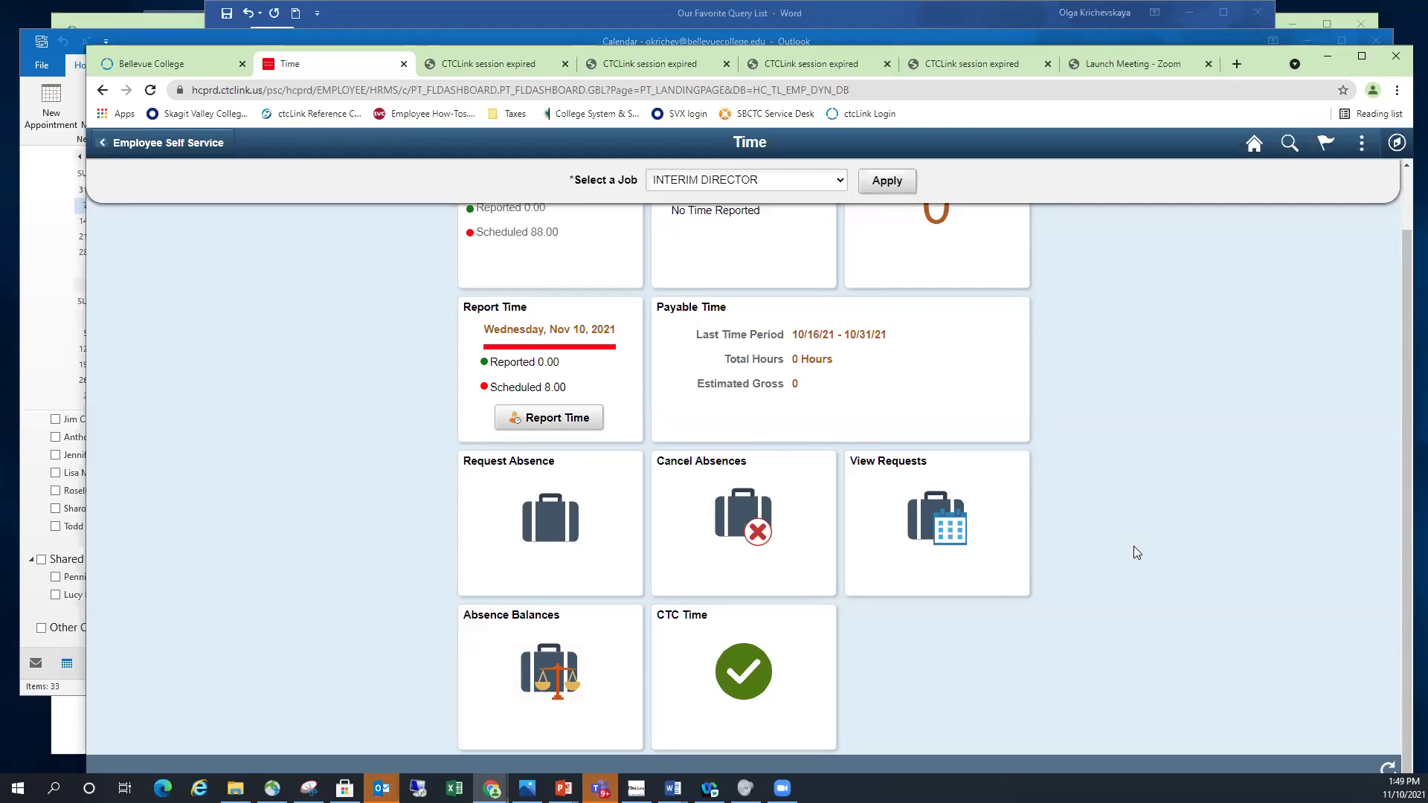
scroll(1134, 553, "up", 1)
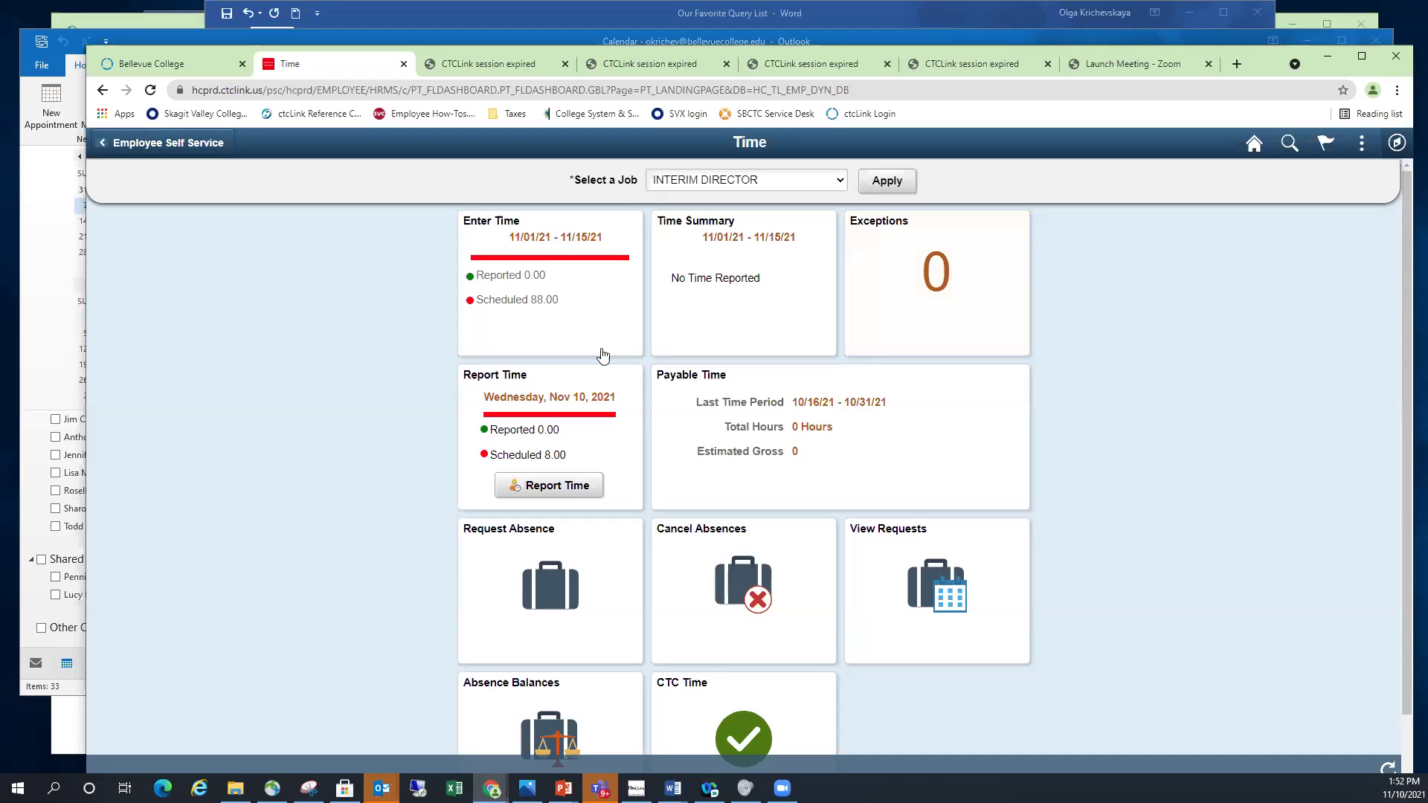
left_click(503, 581)
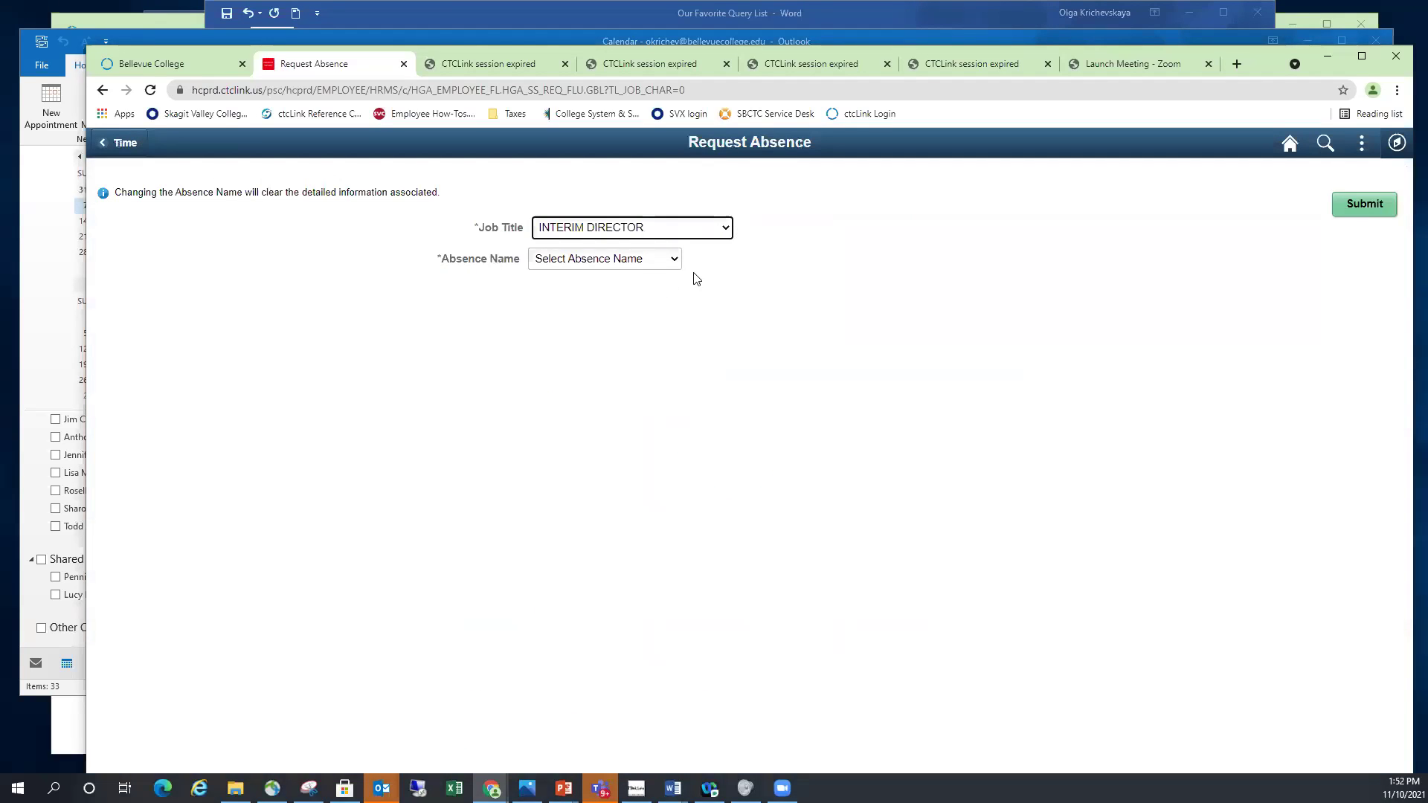
left_click(674, 260)
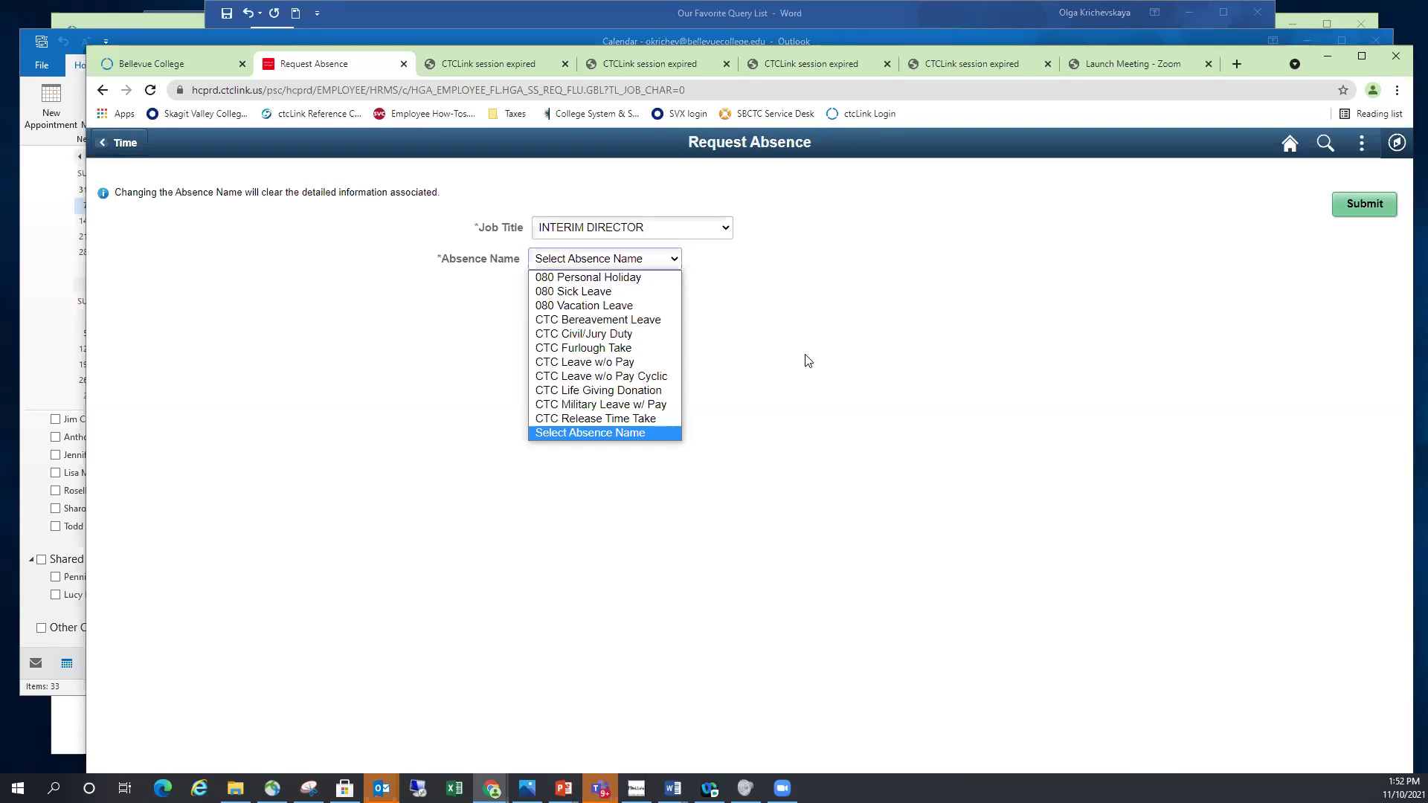
left_click(817, 328)
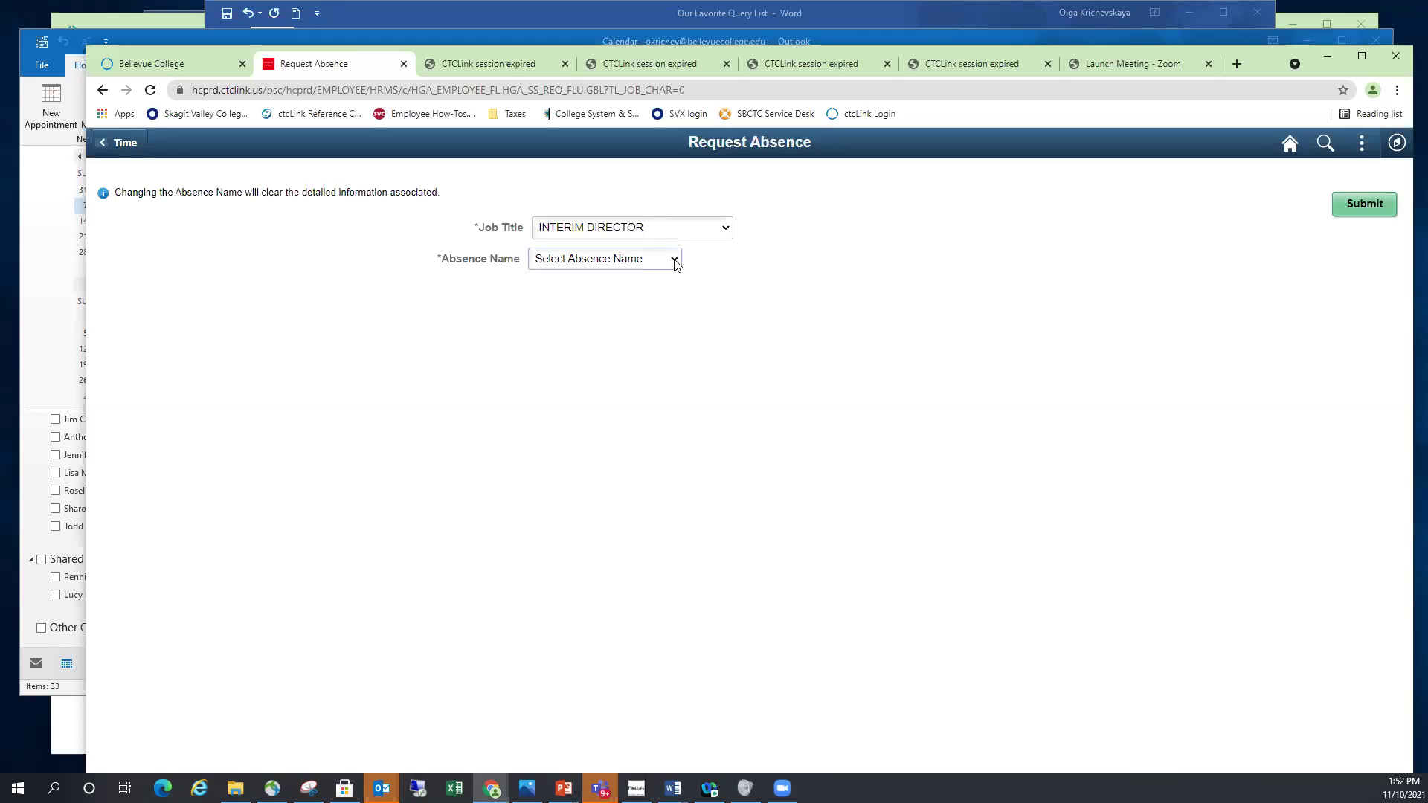
left_click(121, 143)
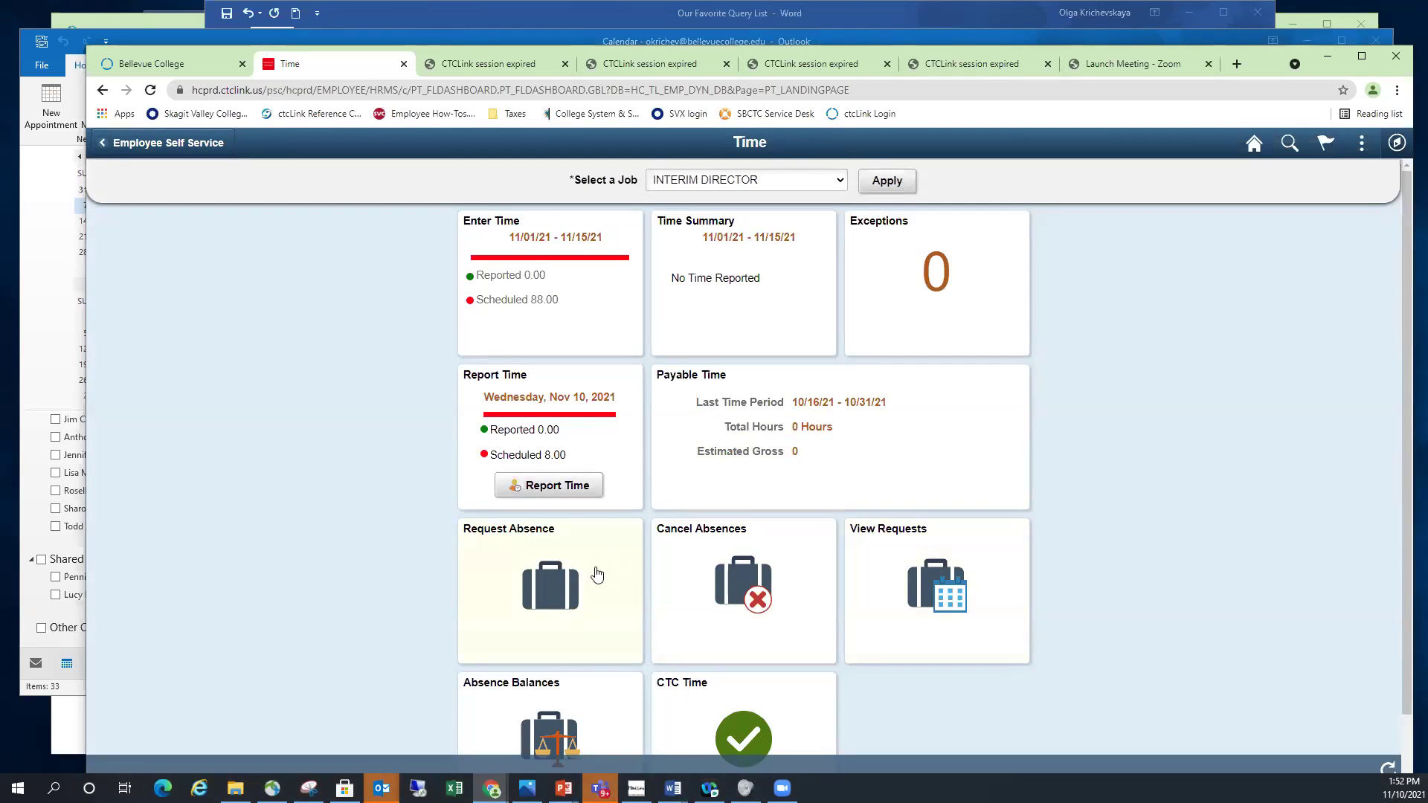
View the existing absence requests and open the canceled 080 Sick Leave request dated 11/10/2021.
left_click(963, 583)
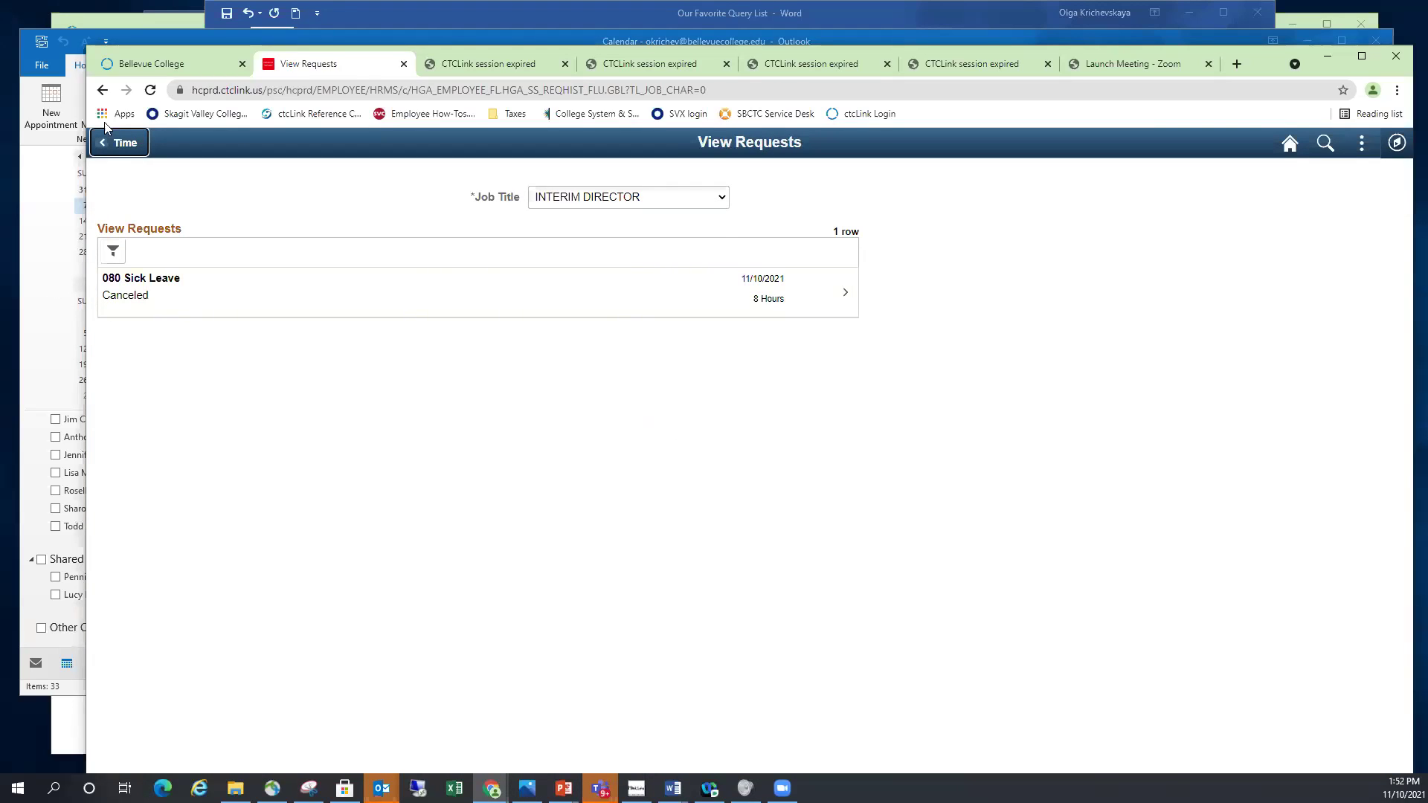
left_click(119, 143)
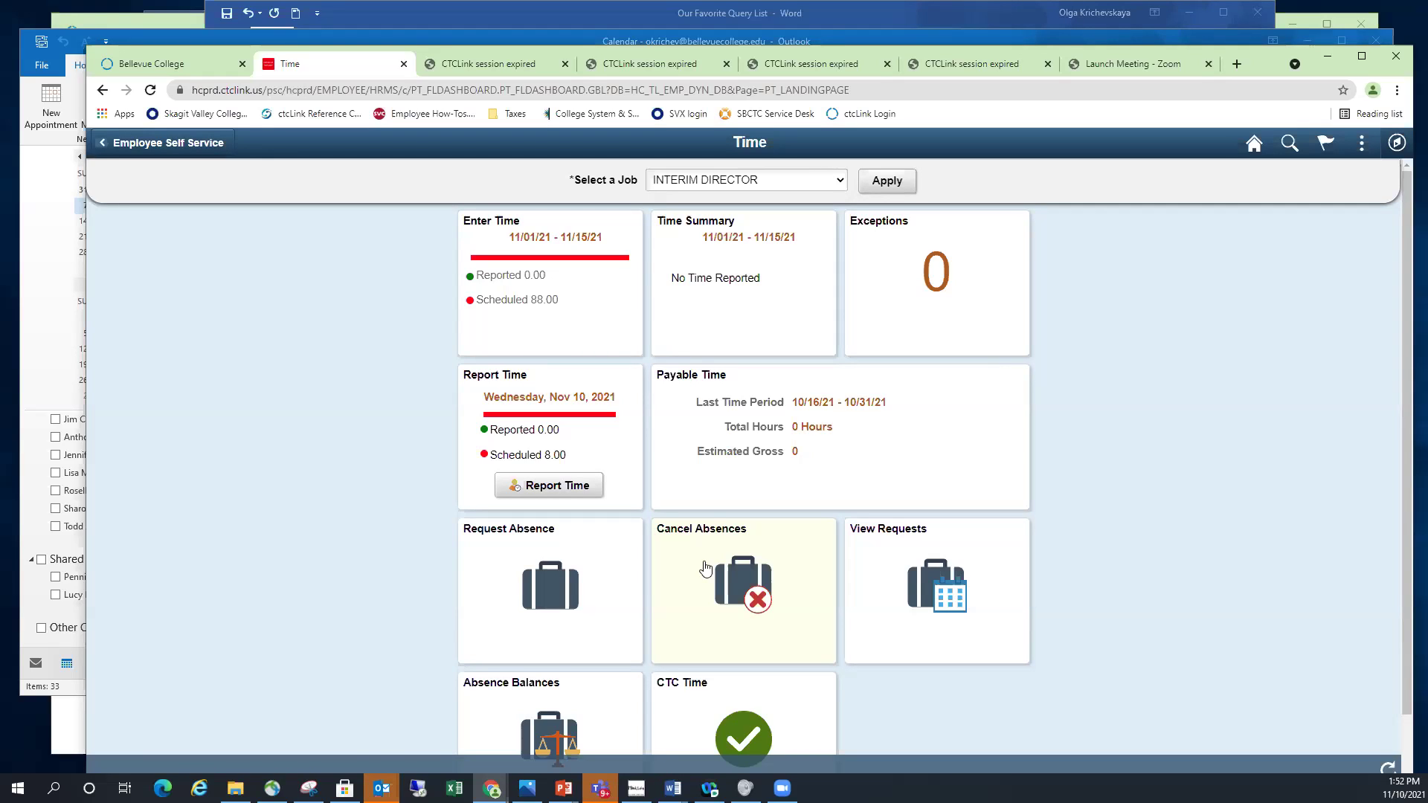
left_click(885, 563)
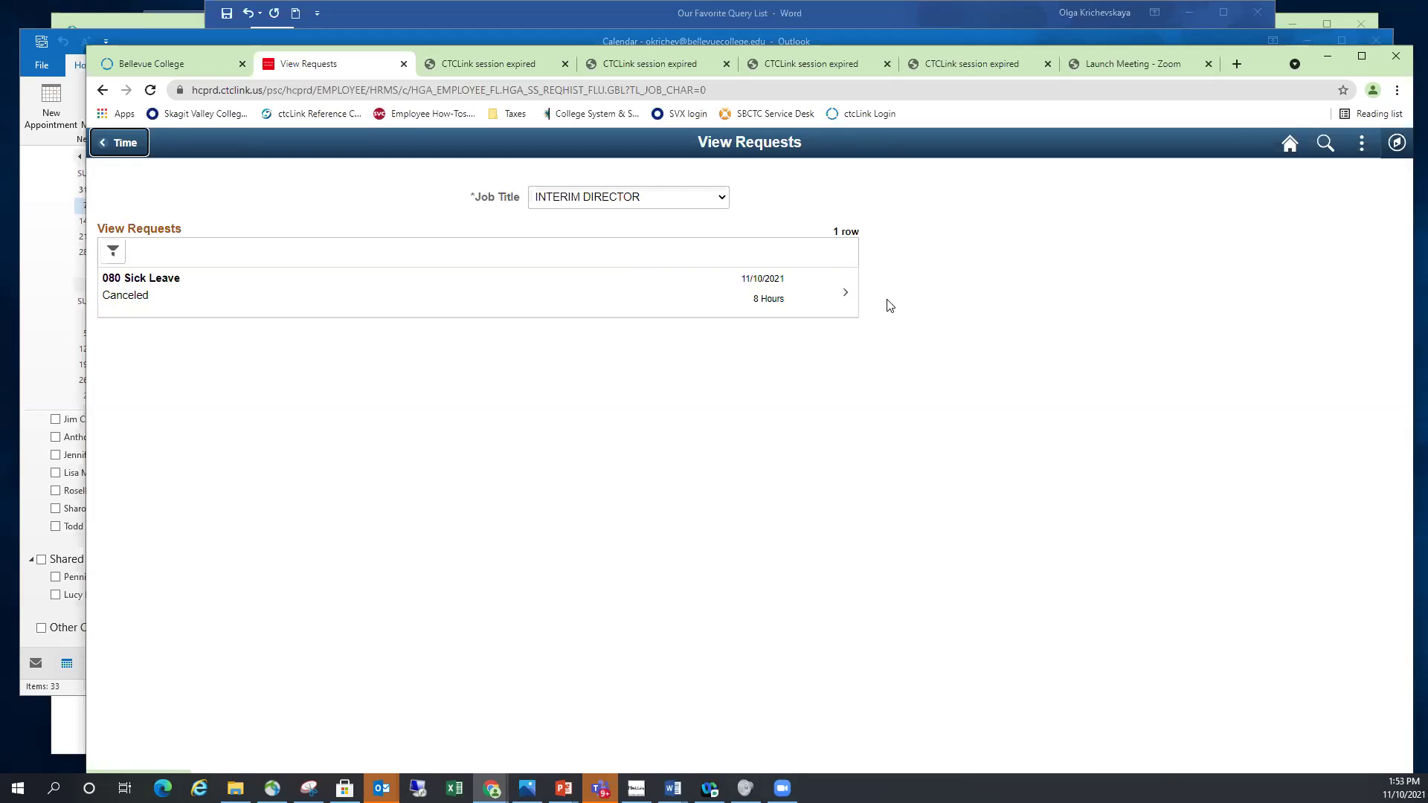
left_click(844, 296)
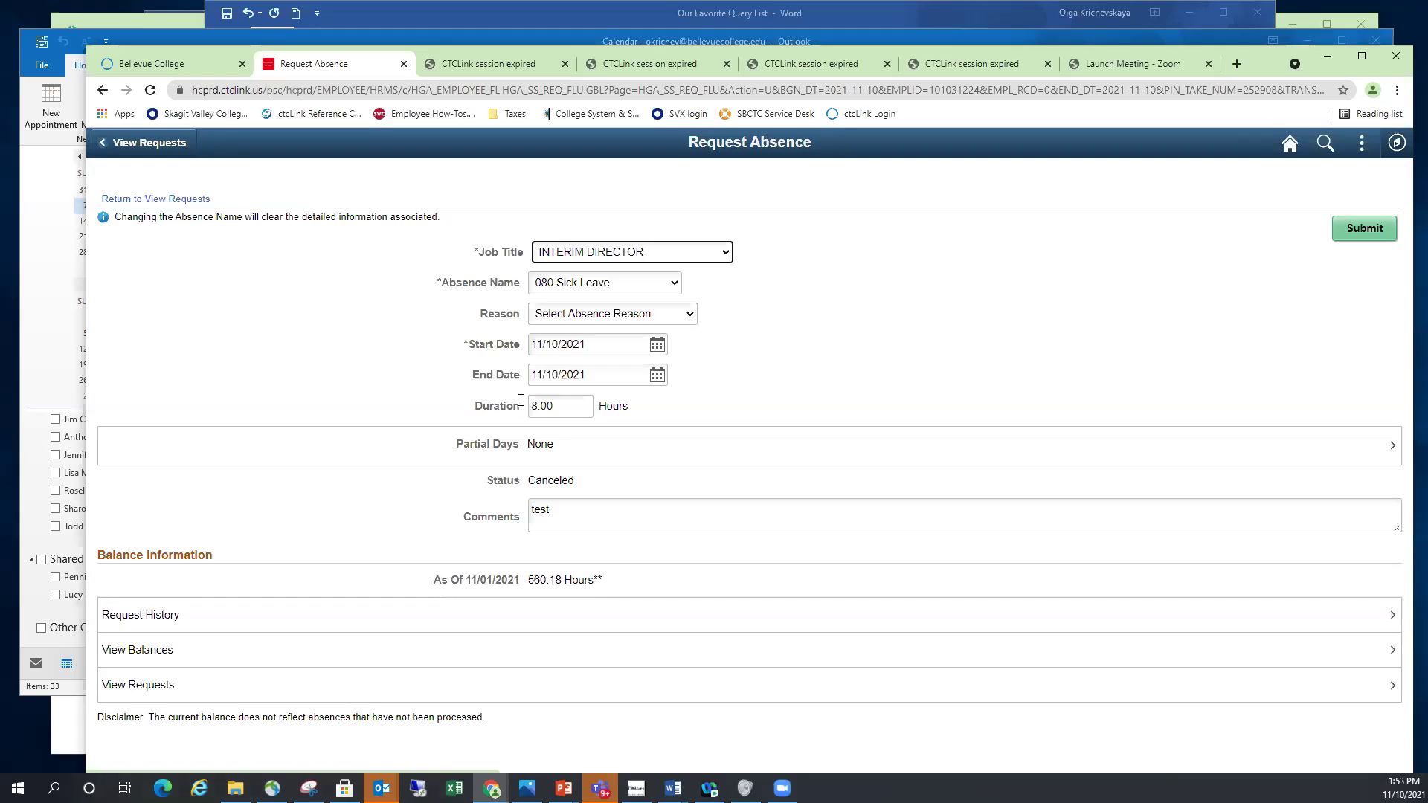
Set both the start date and the end date of the sick leave request to 11/09/2021.
left_click(662, 378)
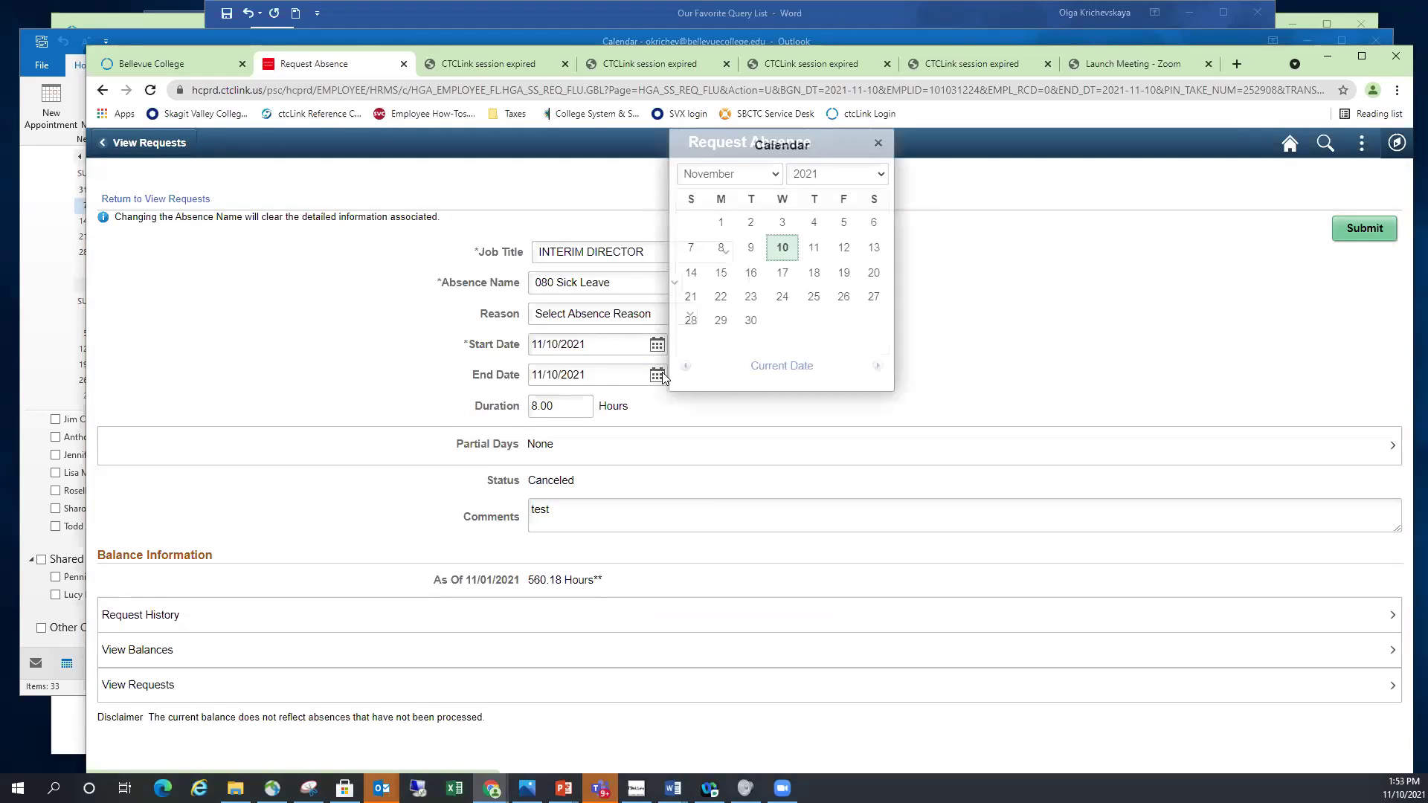
left_click(677, 418)
left_click(654, 346)
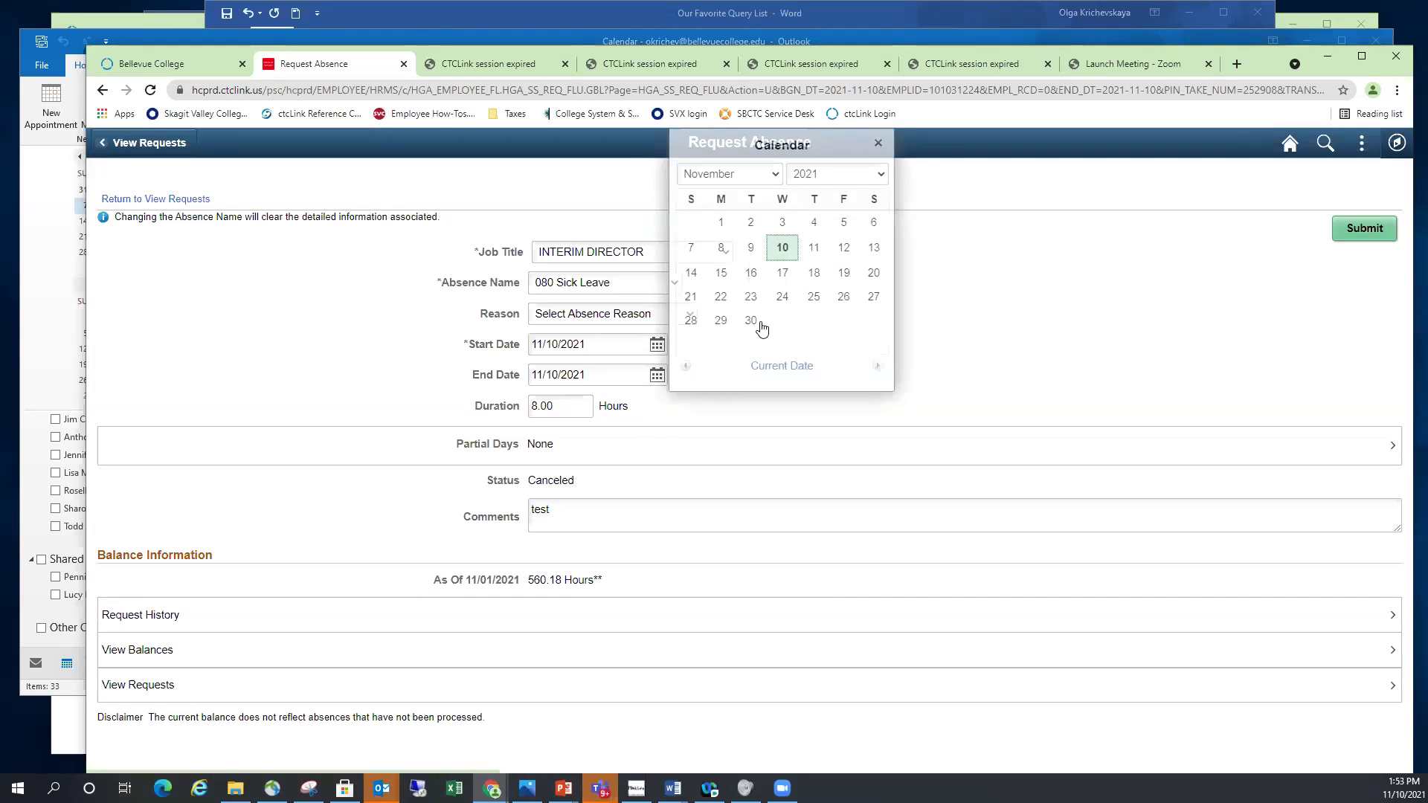
left_click(750, 248)
left_click(656, 375)
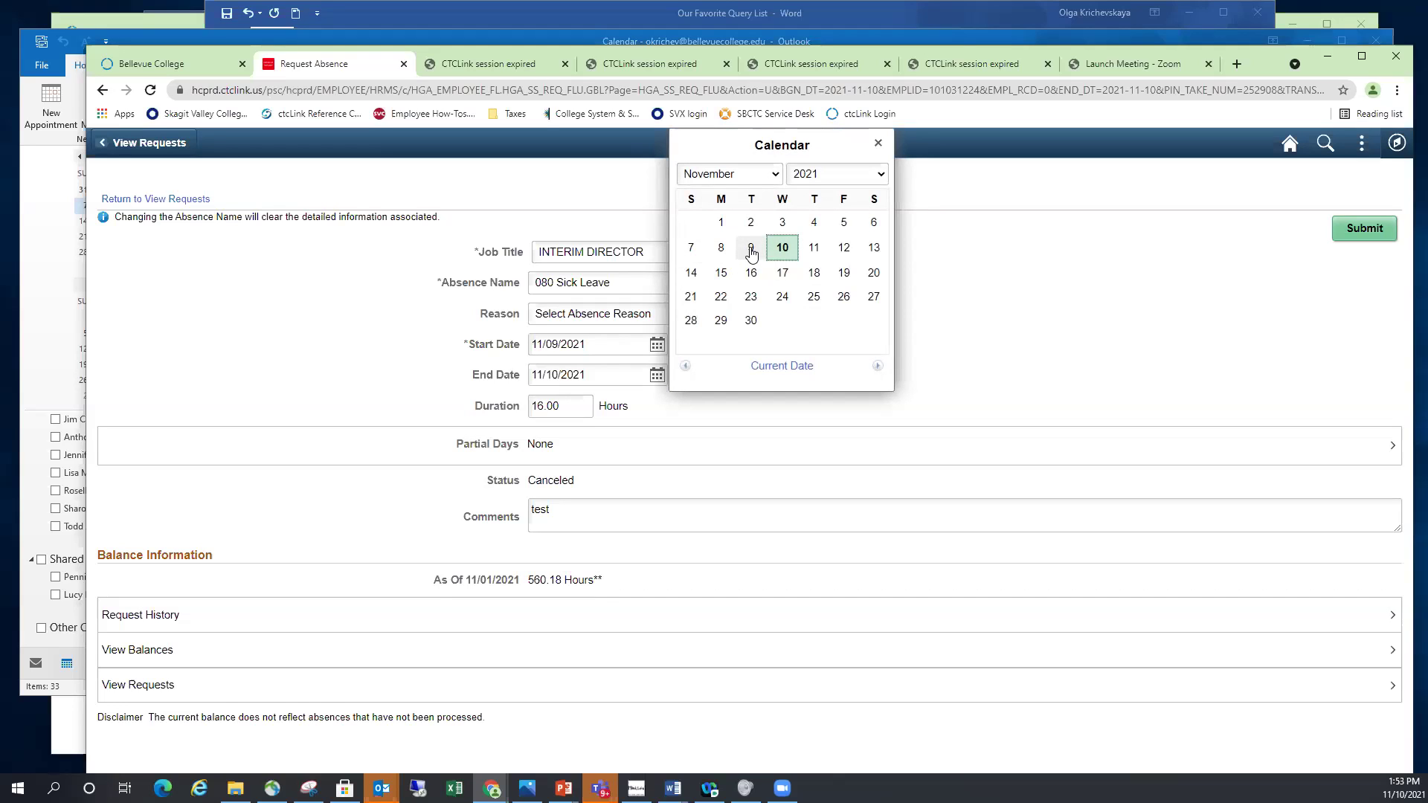
left_click(751, 253)
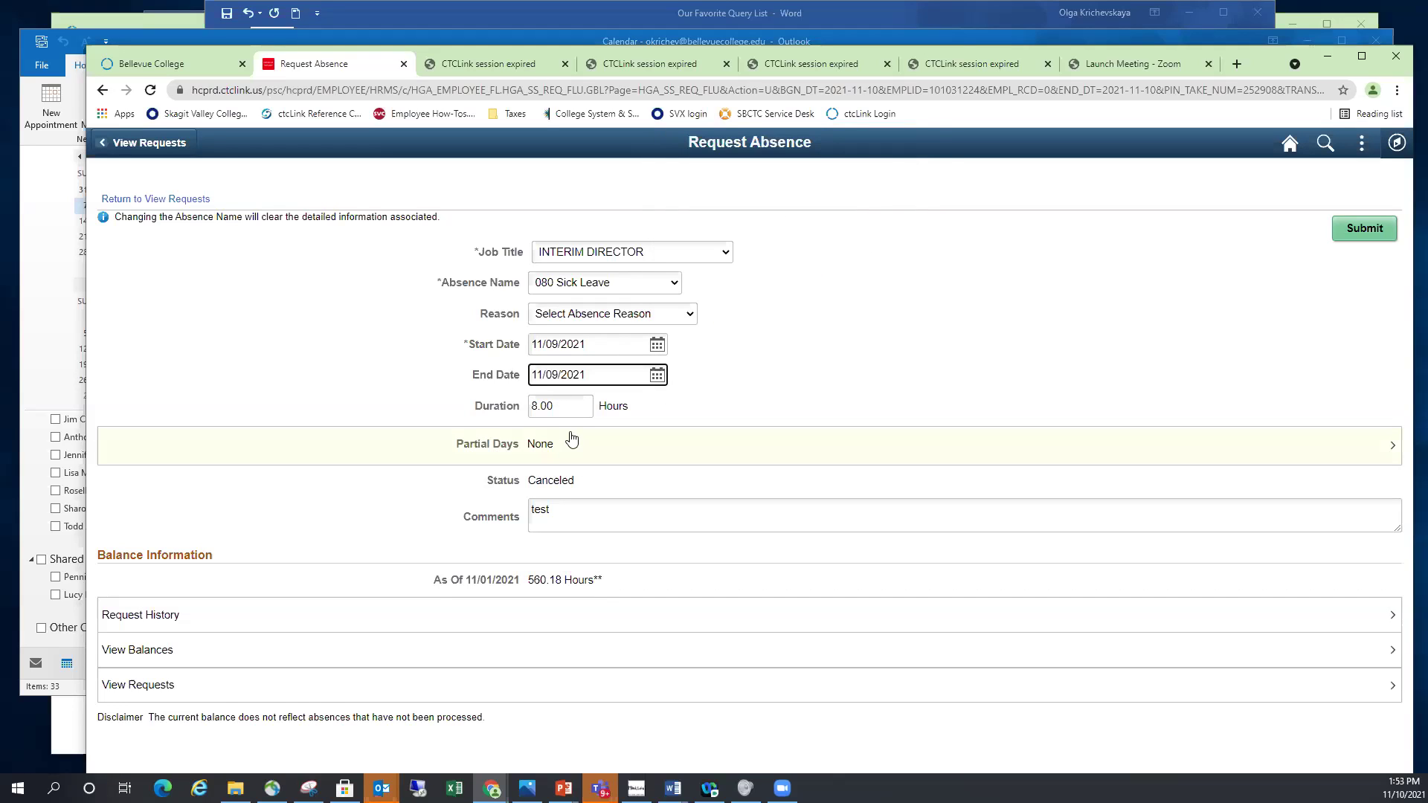
Set the request's partial days to All Days, keeping all days as half days.
left_click(549, 449)
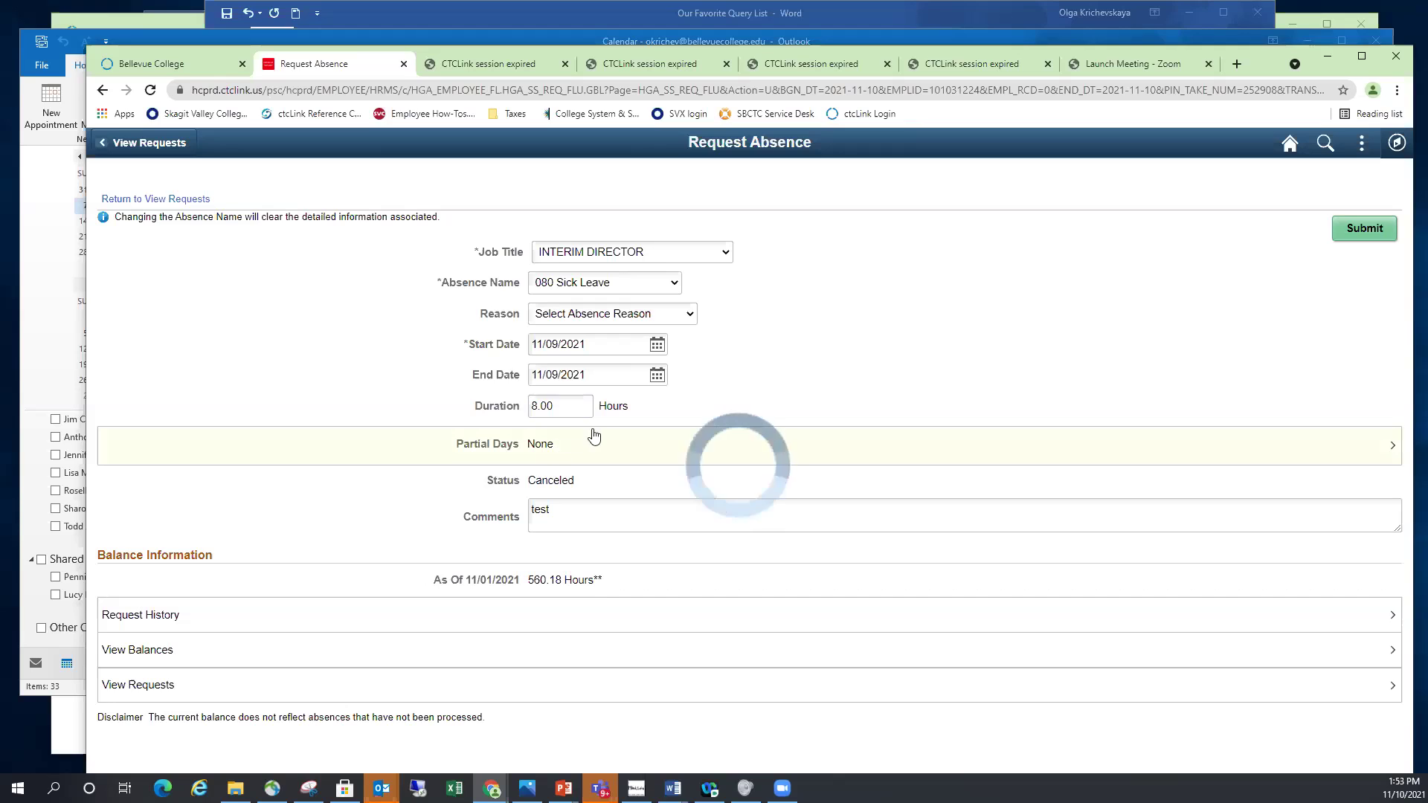
left_click(774, 371)
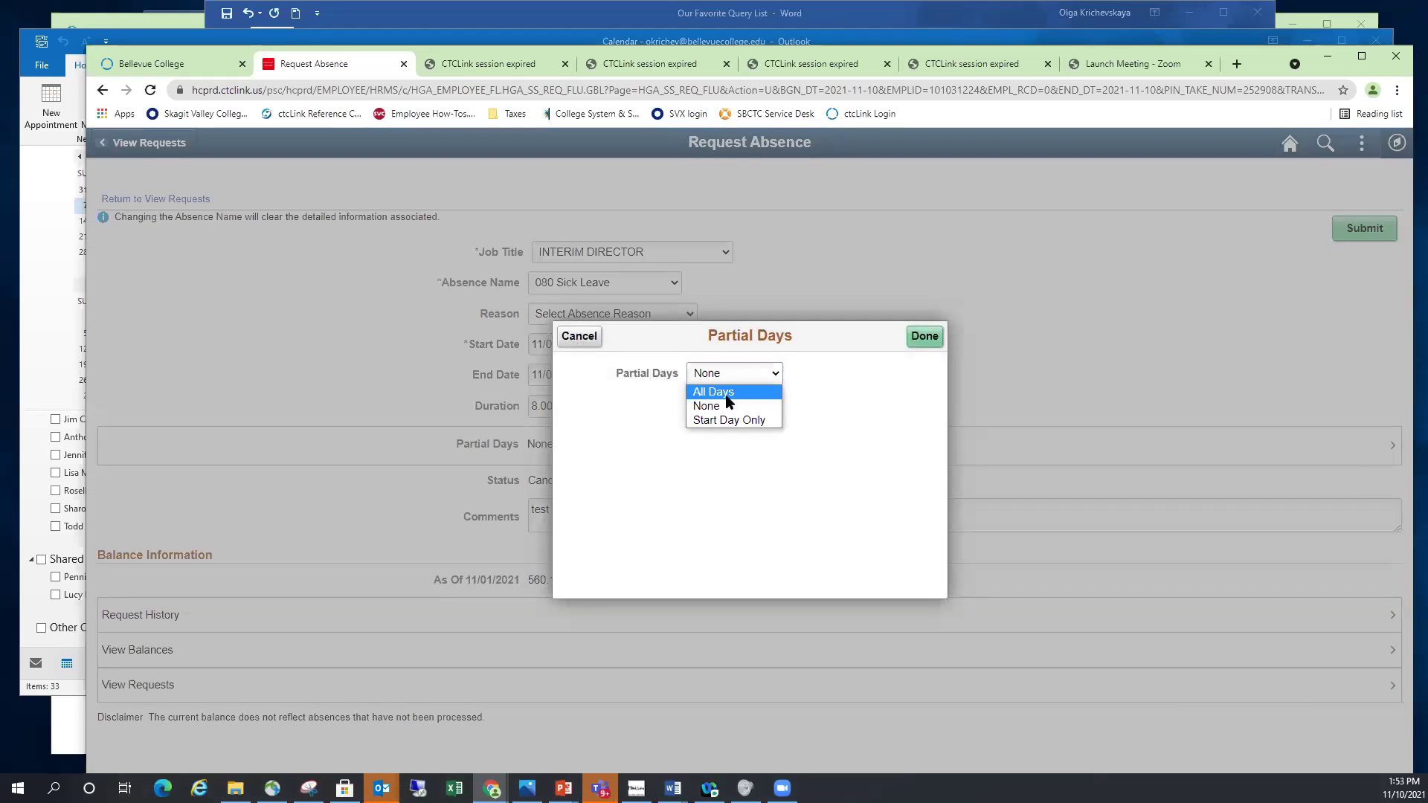
left_click(730, 394)
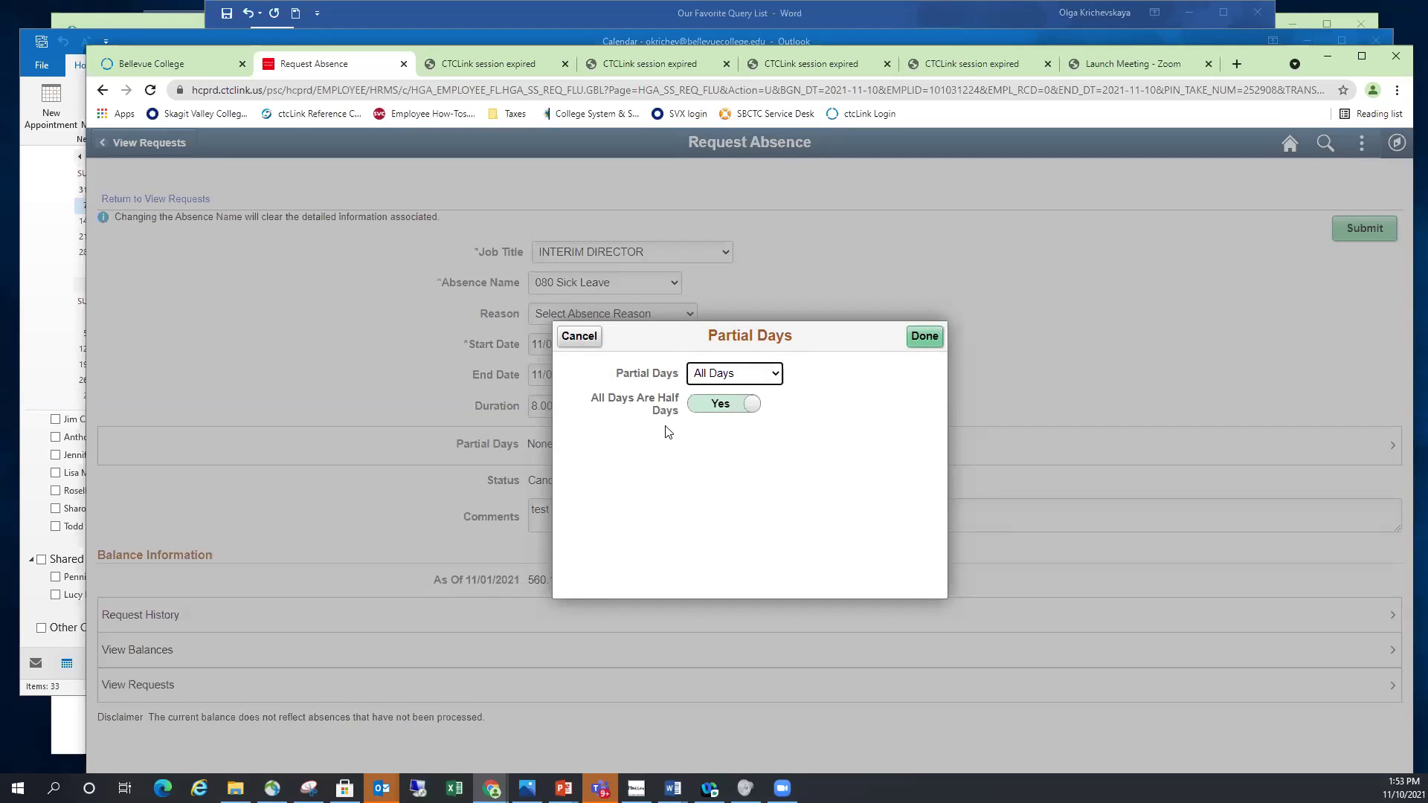
left_click(924, 337)
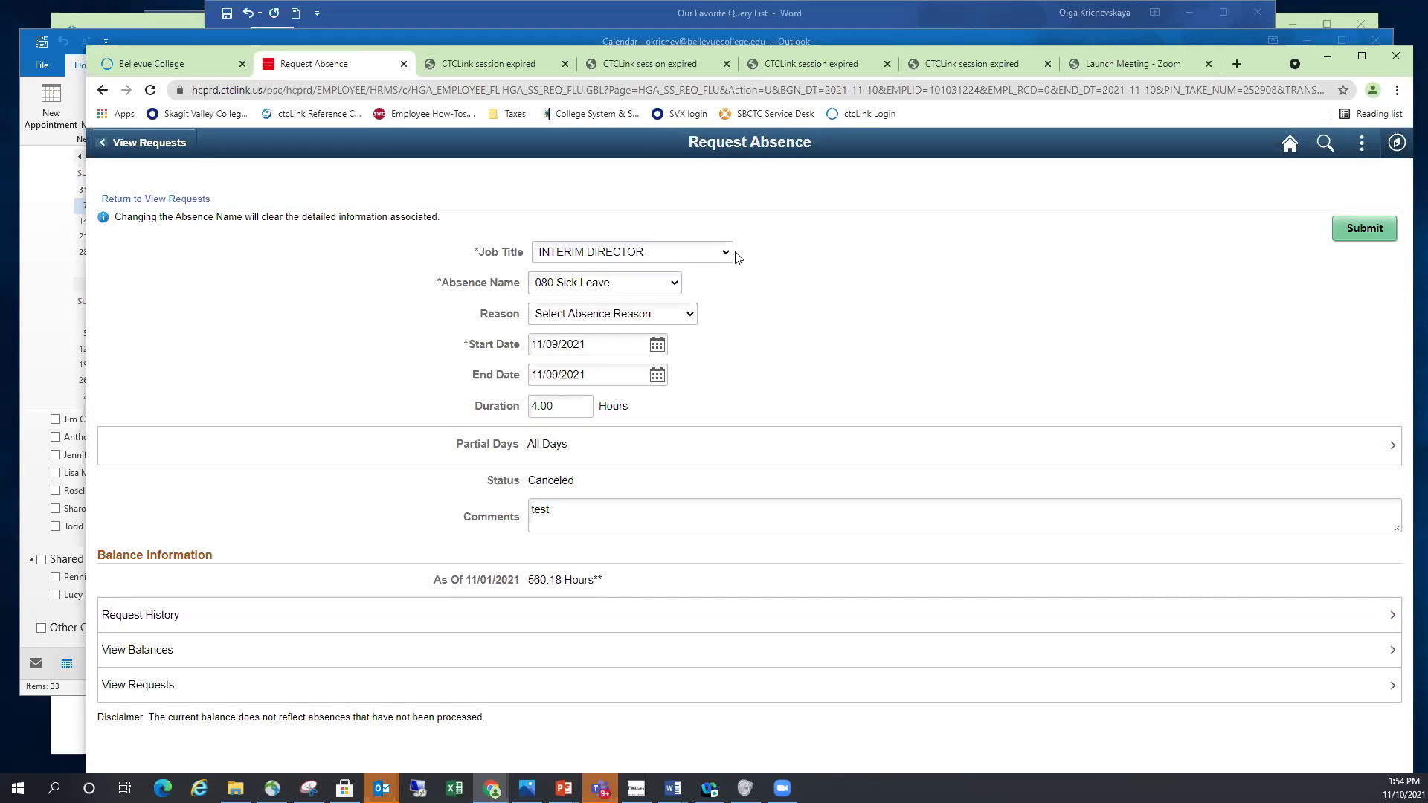
Change the absence name to 080 Vacation Leave and back to 080 Sick Leave, and set the end date to 11/09/2021.
left_click(662, 284)
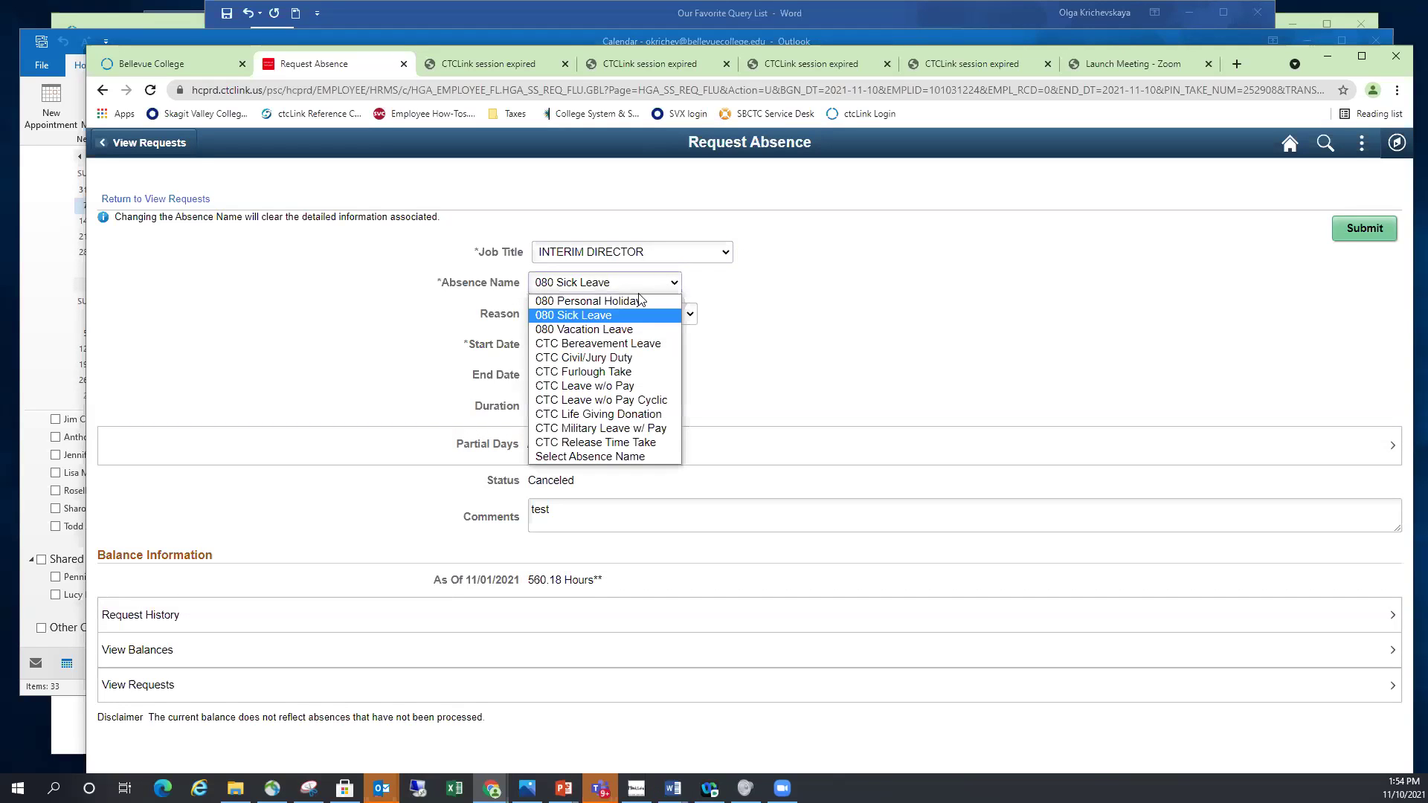
left_click(585, 330)
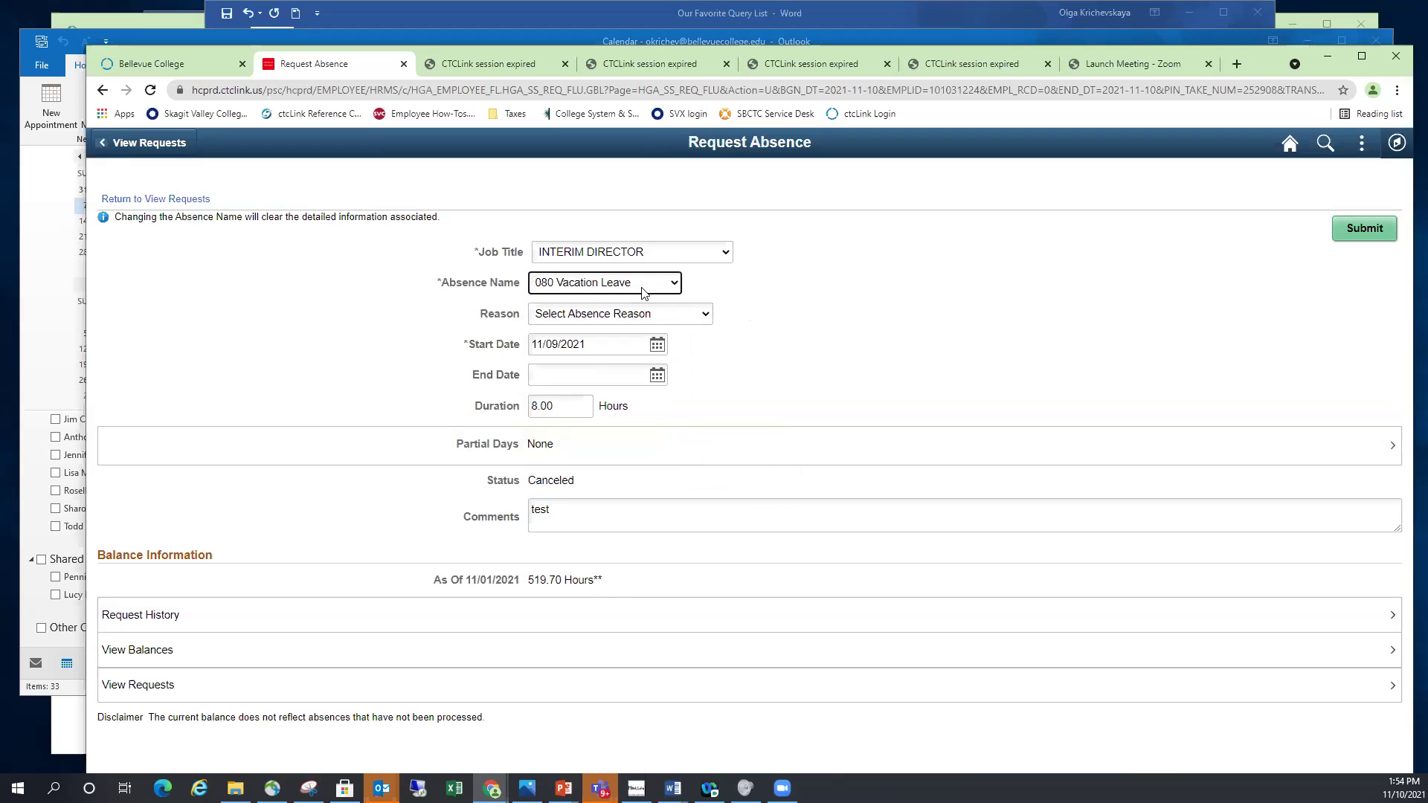
left_click(674, 283)
left_click(603, 315)
left_click(659, 377)
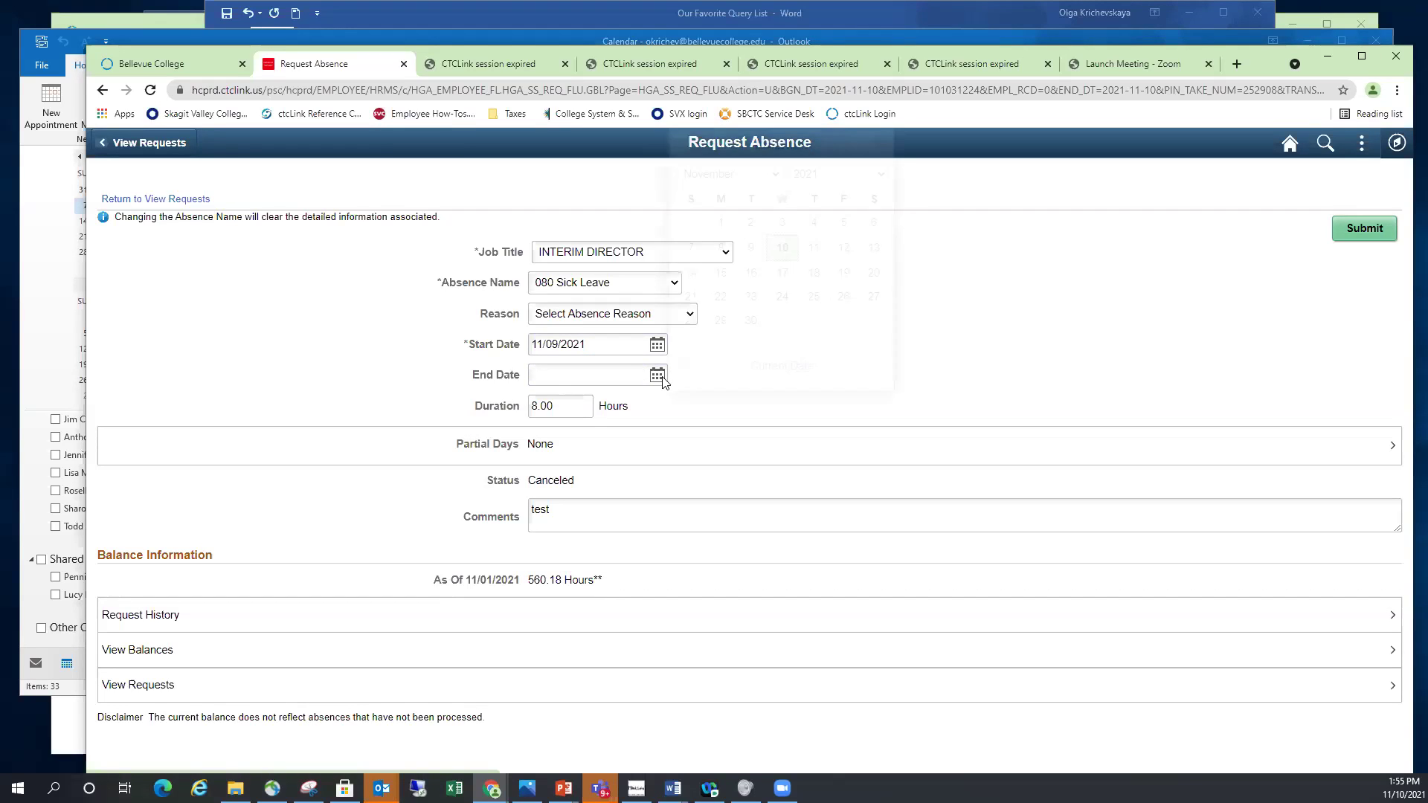
left_click(751, 249)
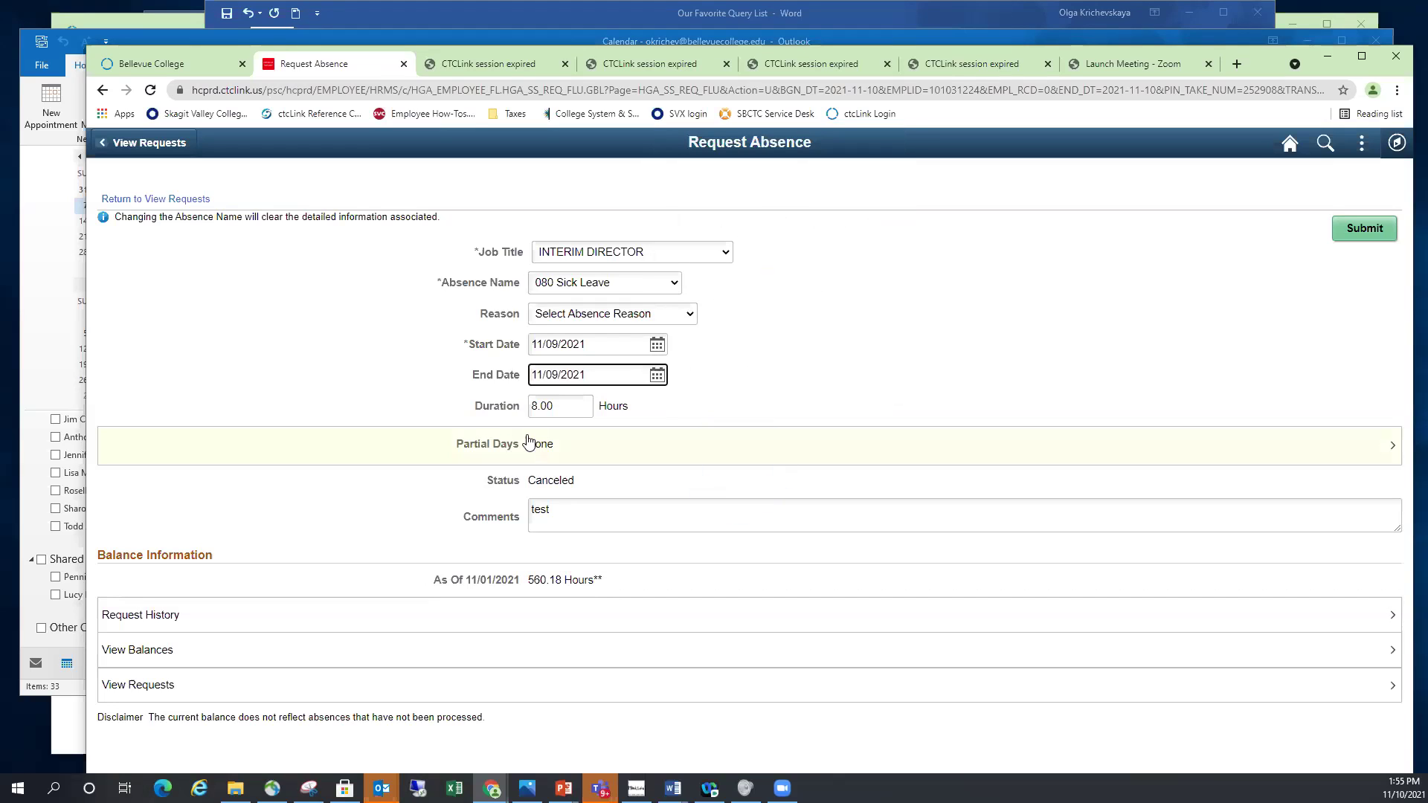
Set partial days to All Days with half days turned off and a duration of 2 hours.
left_click(540, 454)
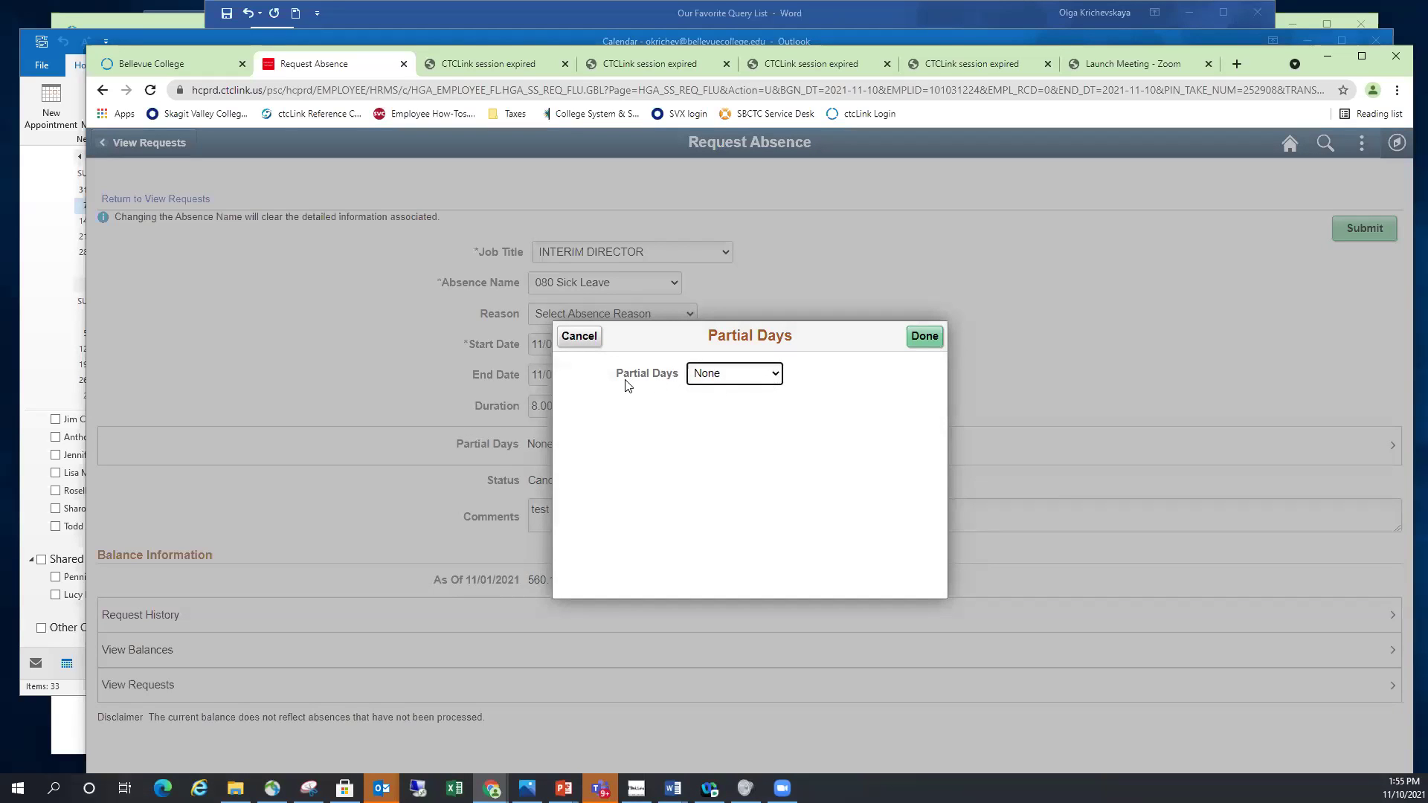
left_click(776, 376)
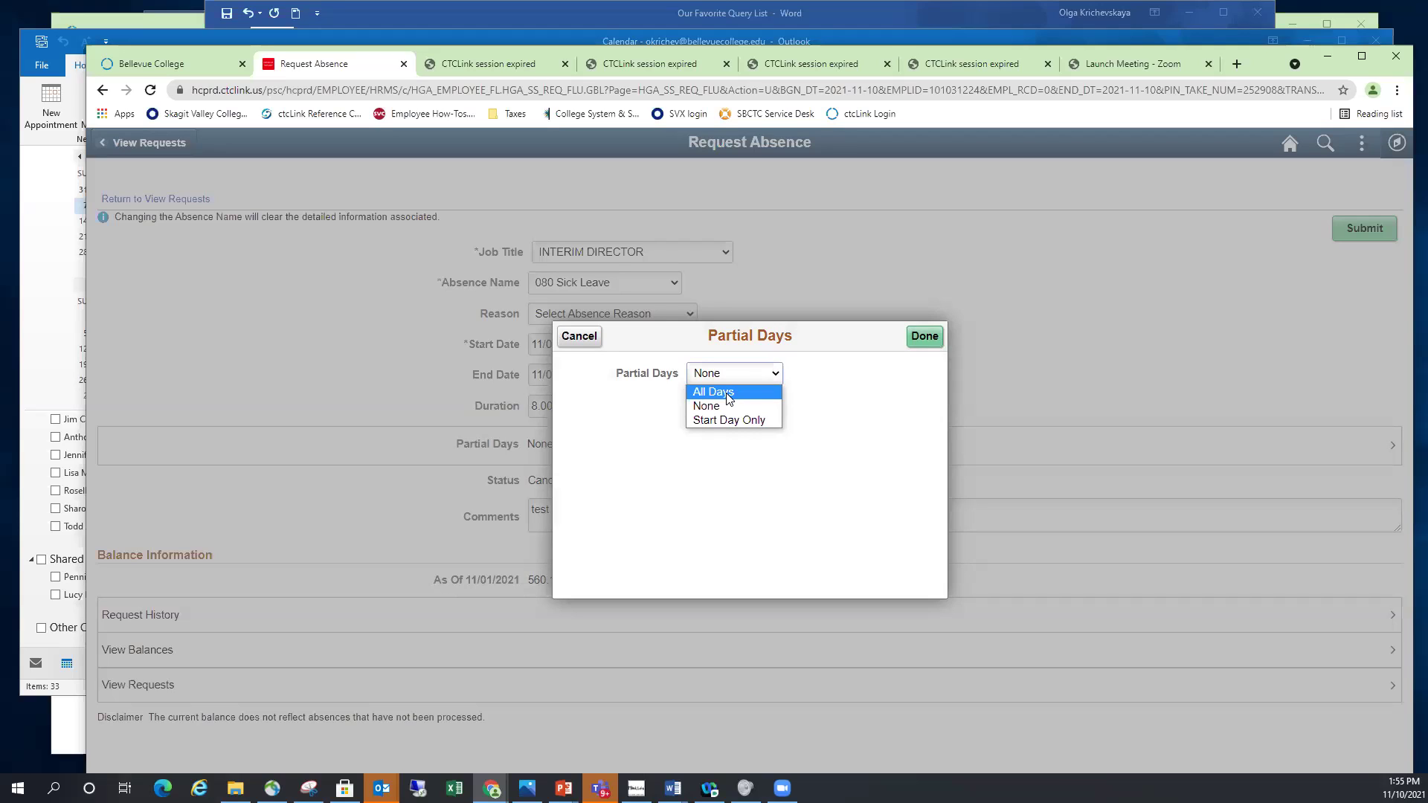
left_click(729, 399)
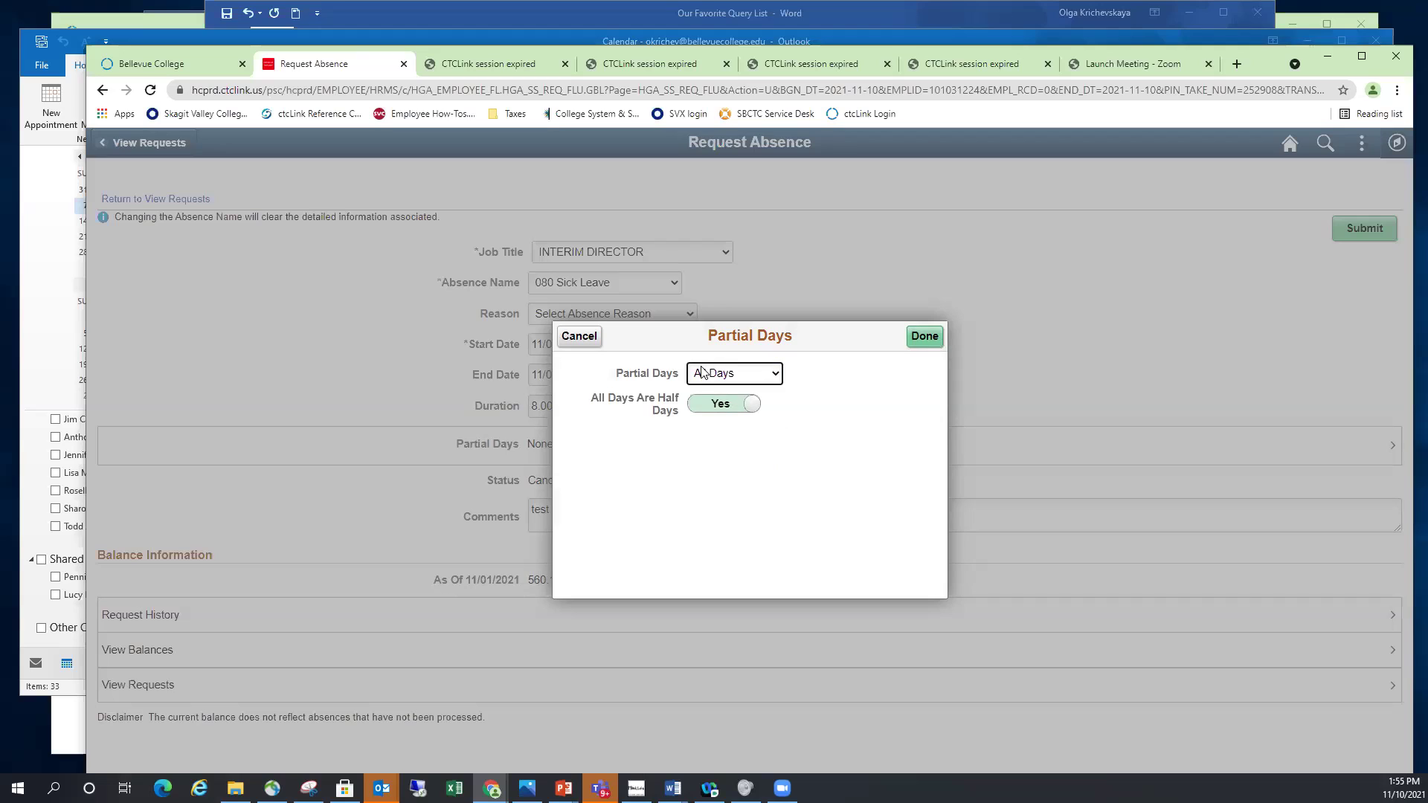
left_click(757, 406)
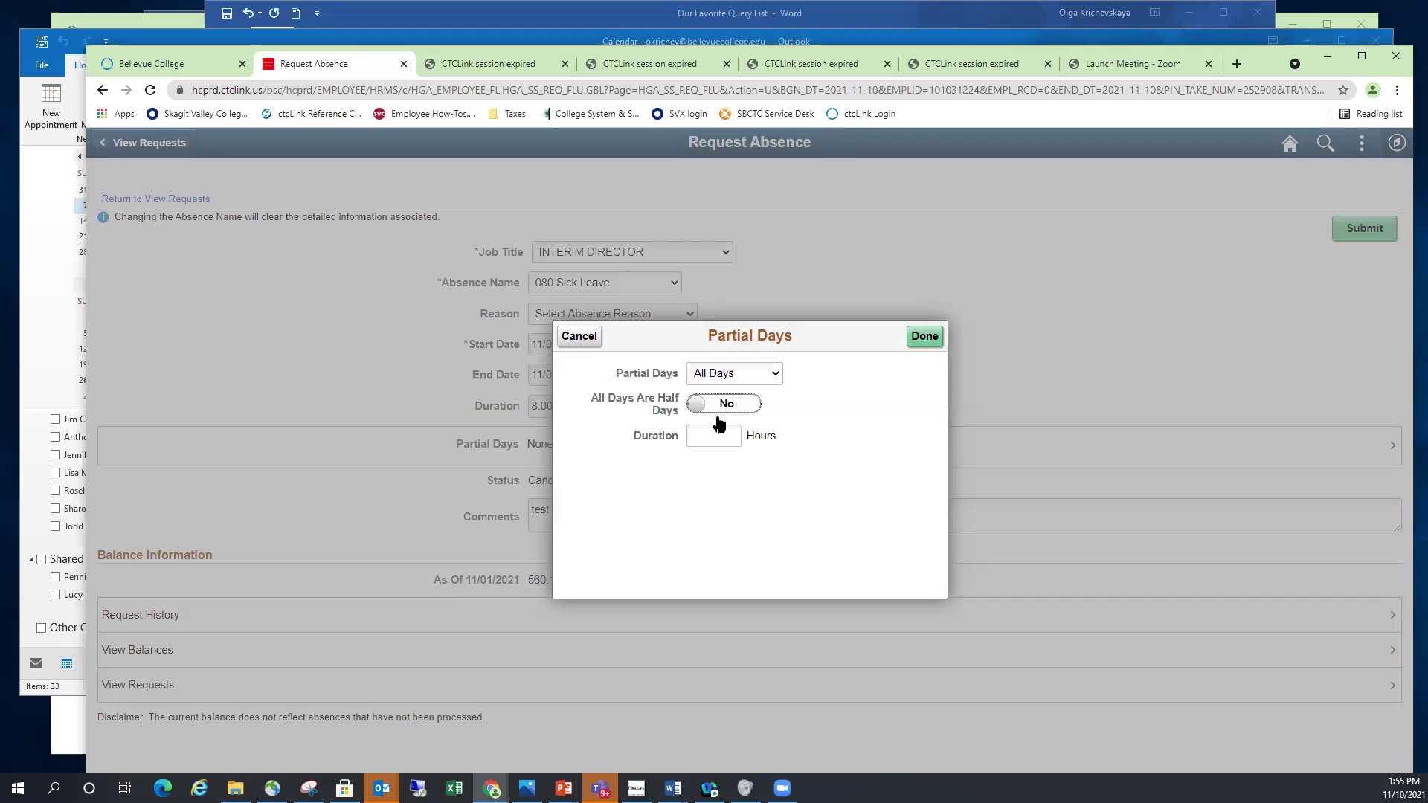
left_click(725, 437)
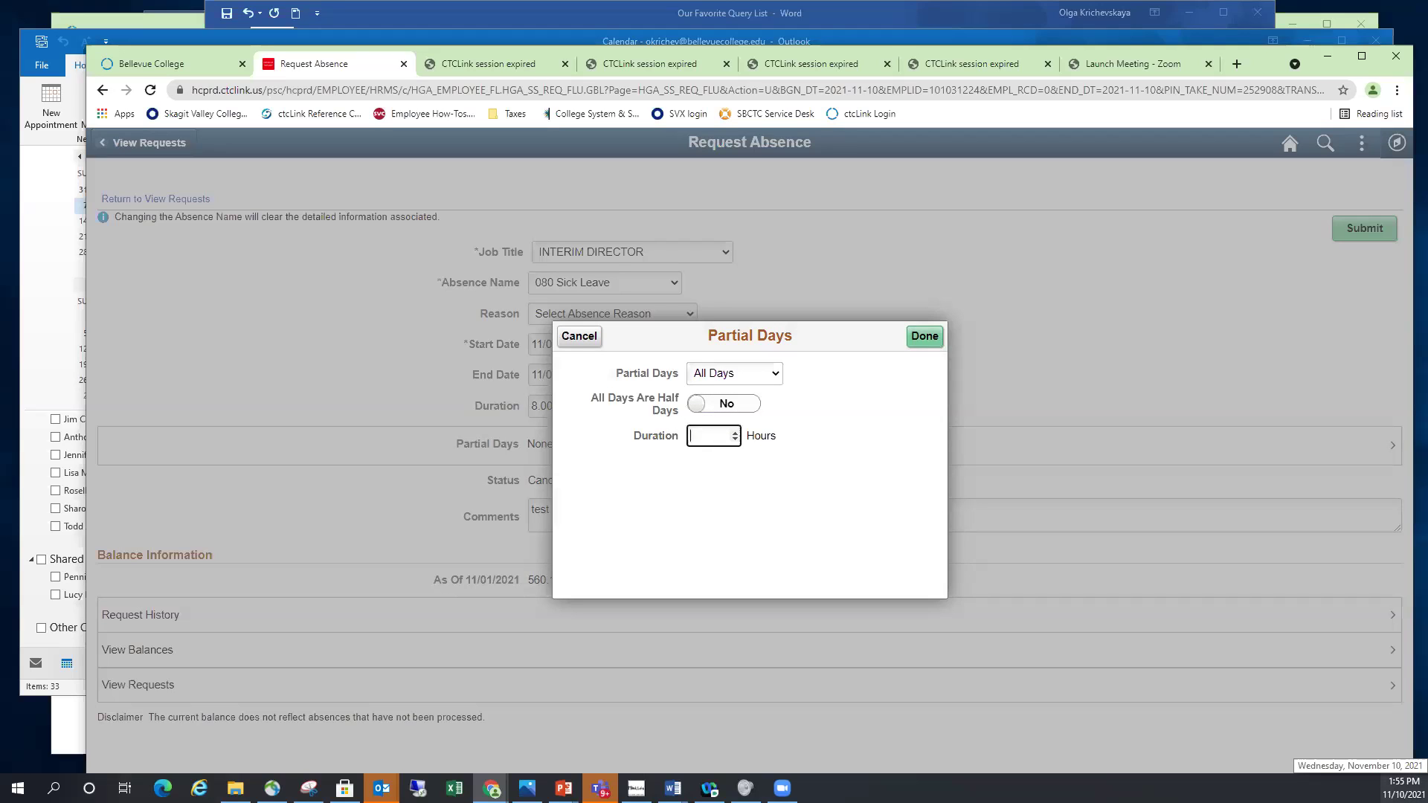
type("2")
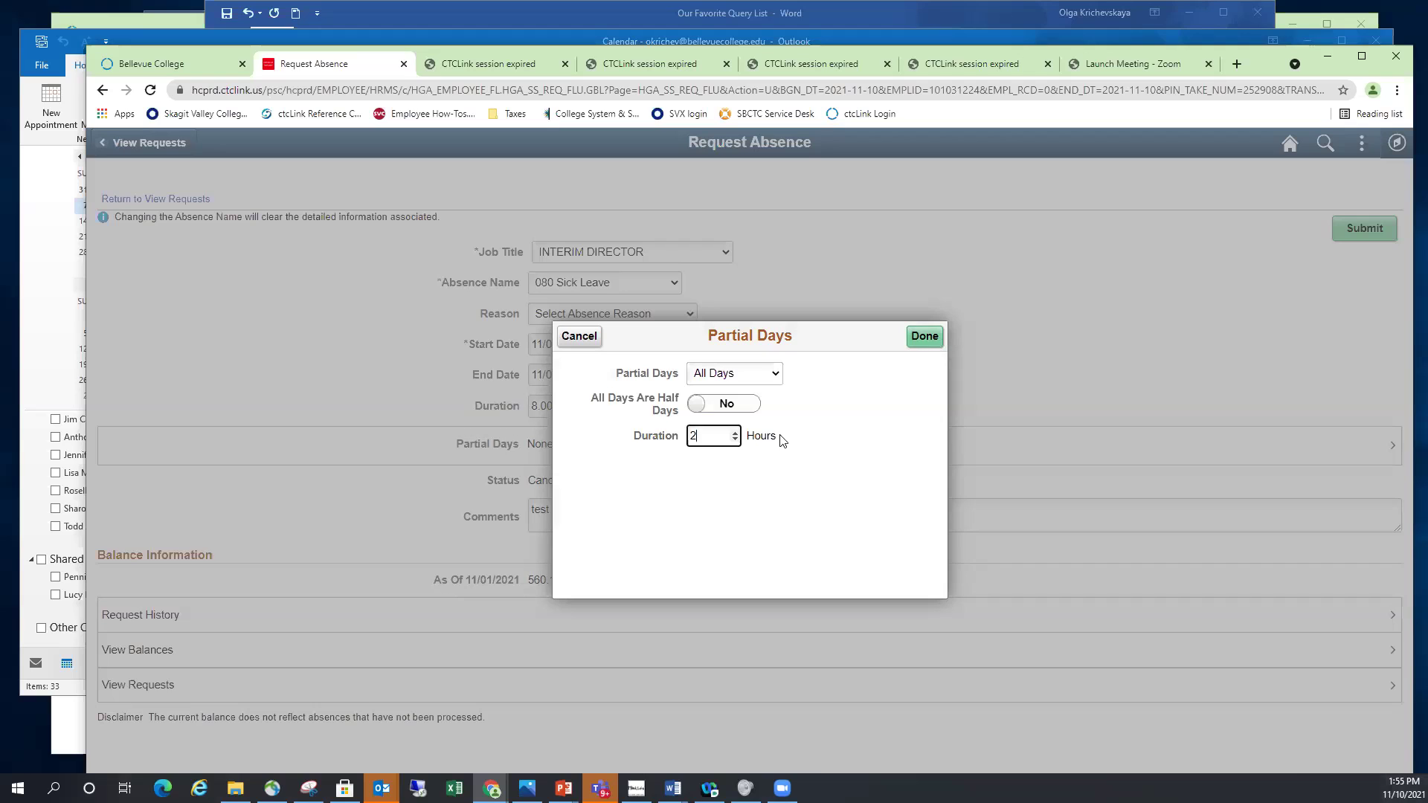
left_click(935, 347)
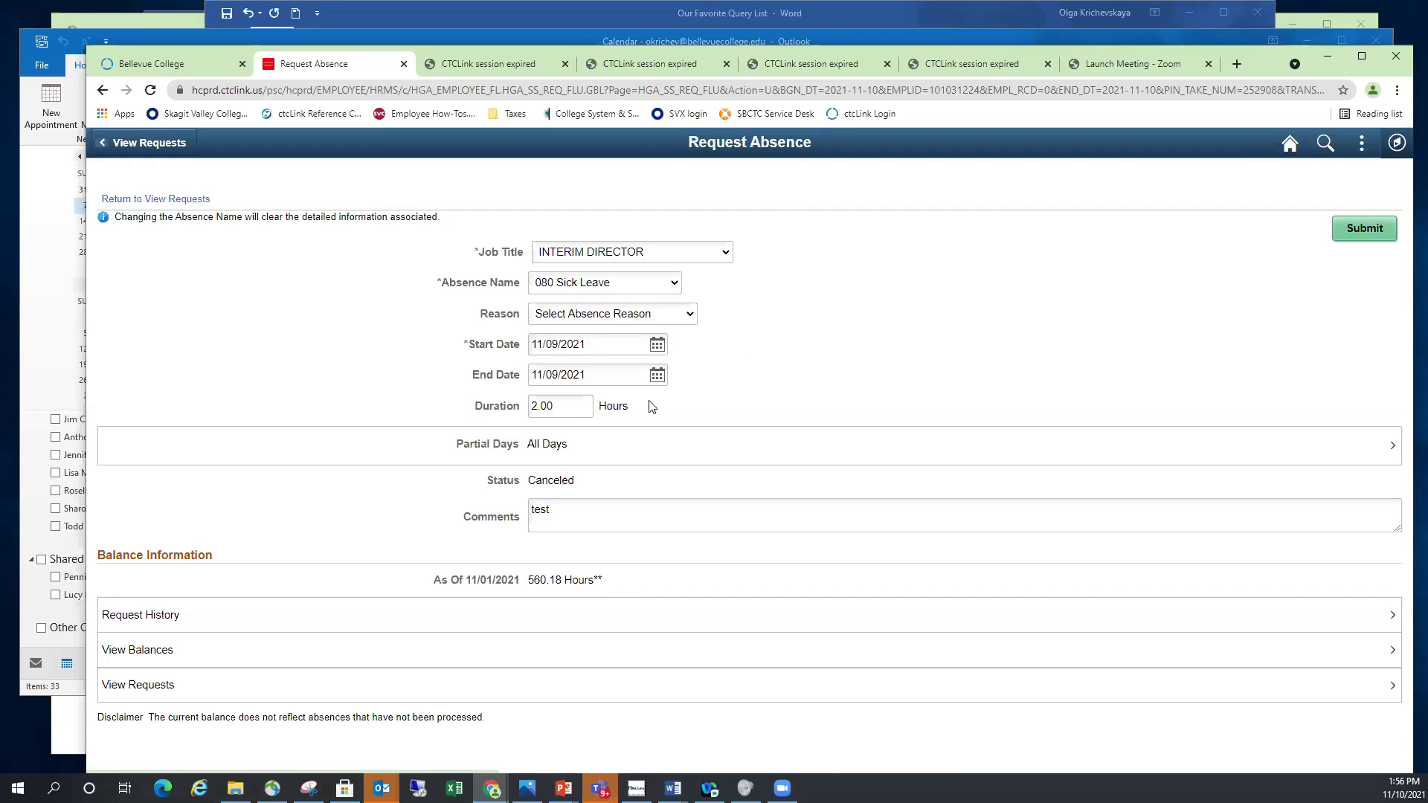
Extend the end date to 11/10/2021 with half days turned off for All Days, and return to View Requests without submitting.
left_click(658, 377)
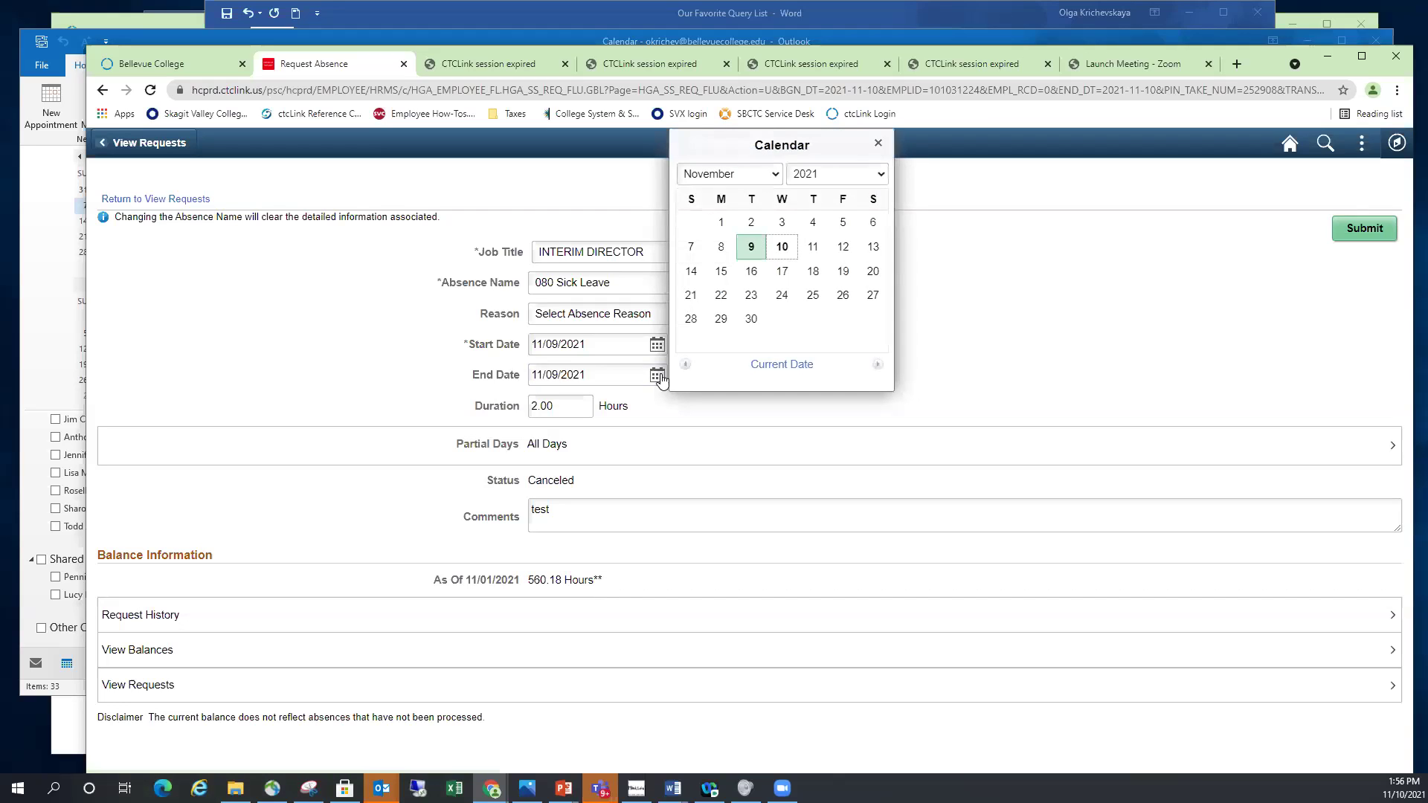
left_click(781, 250)
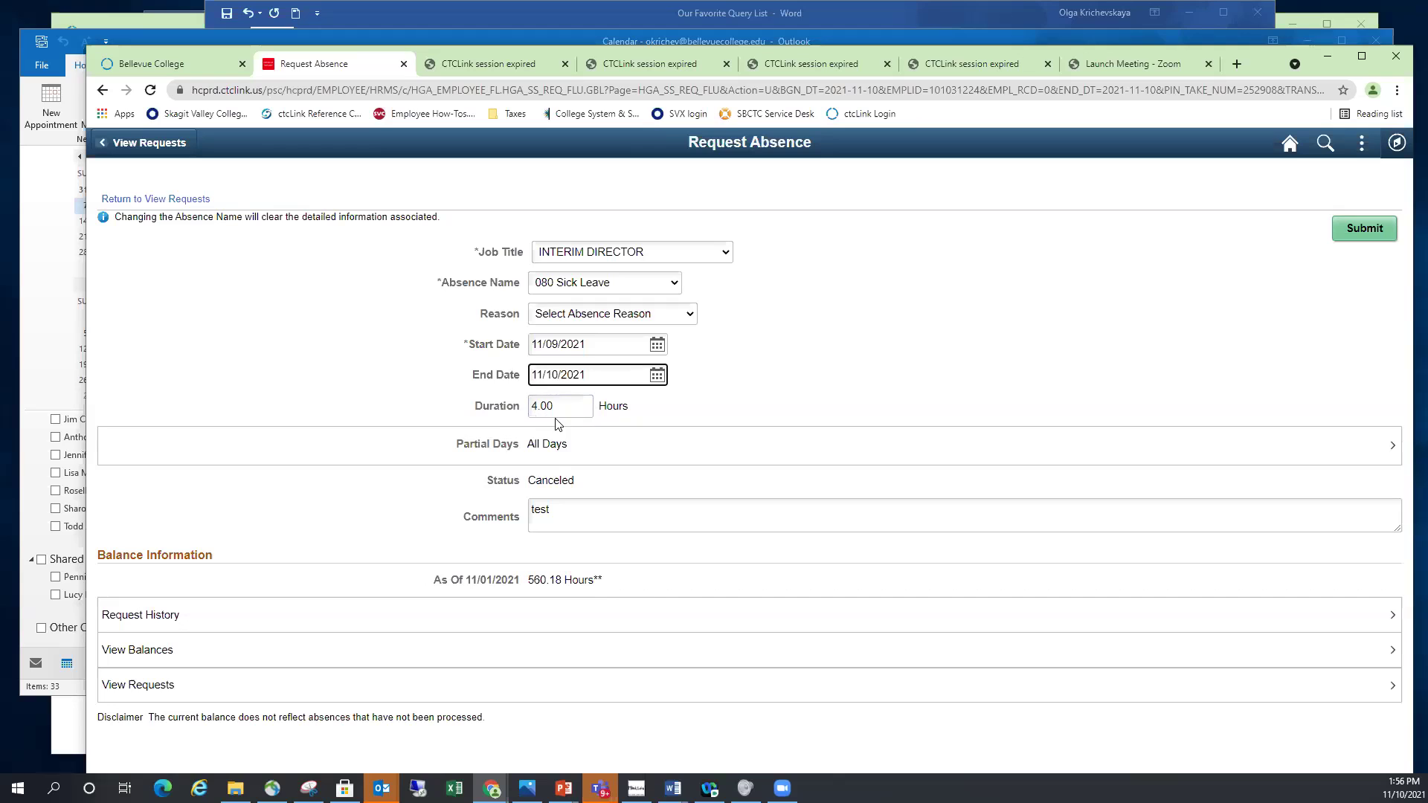
left_click(554, 454)
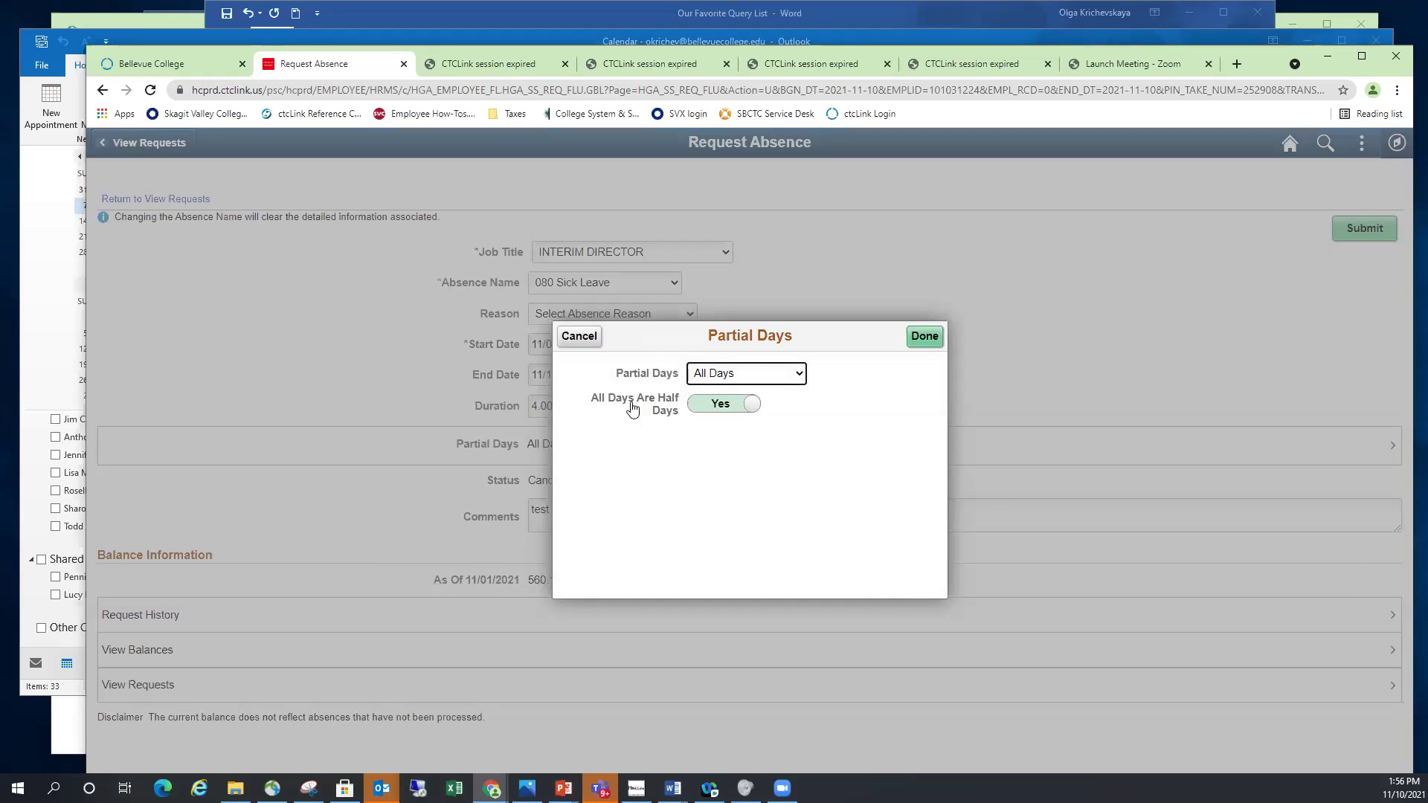
left_click(748, 404)
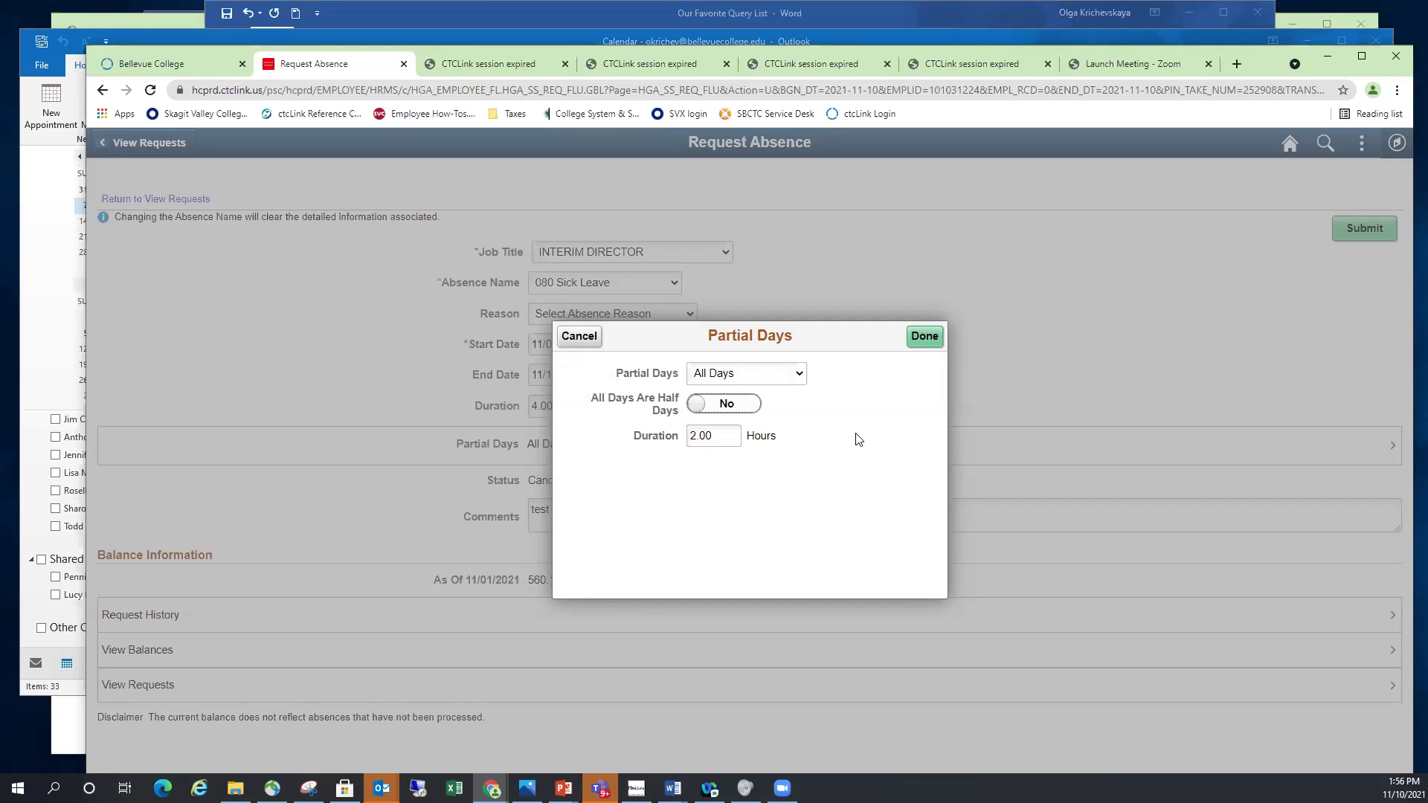
left_click(924, 337)
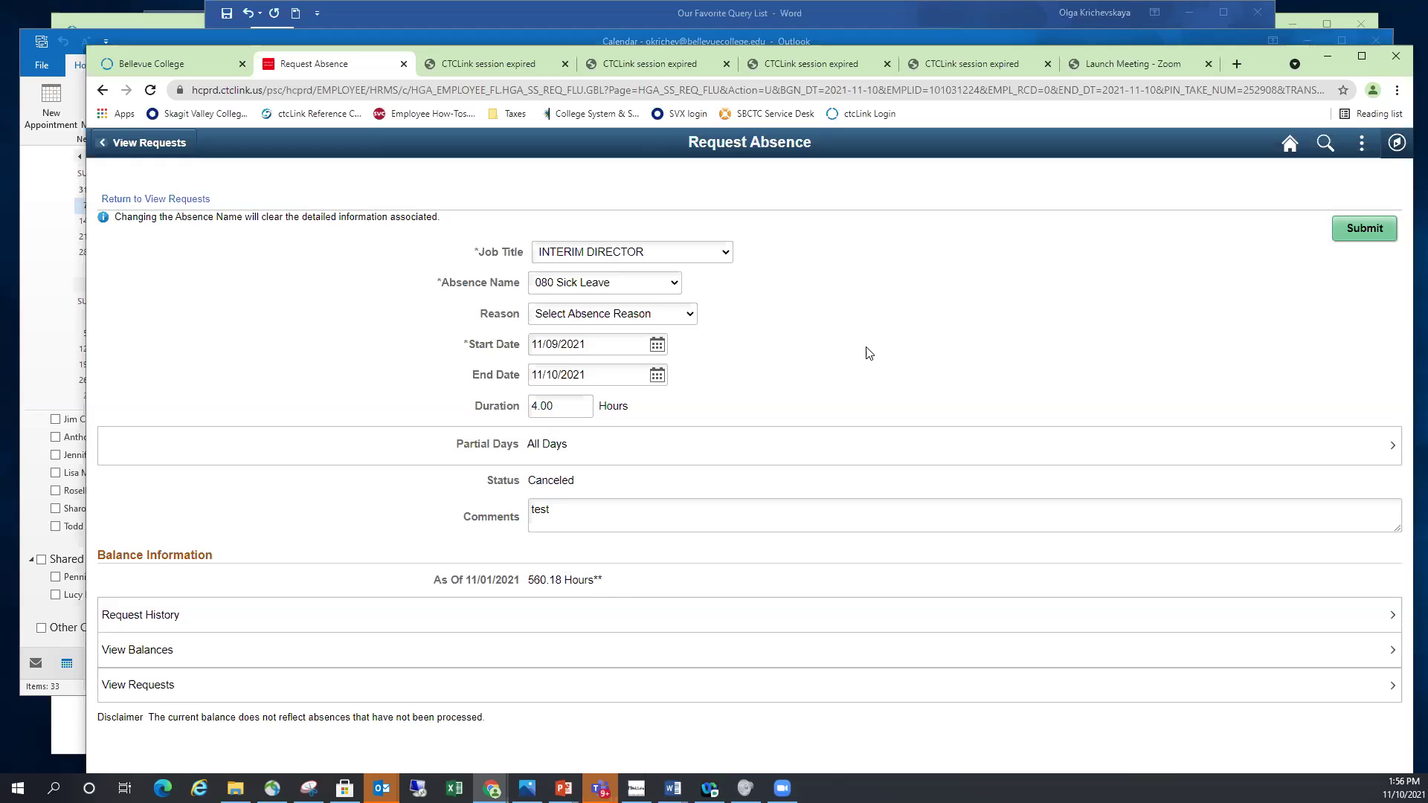
left_click(131, 145)
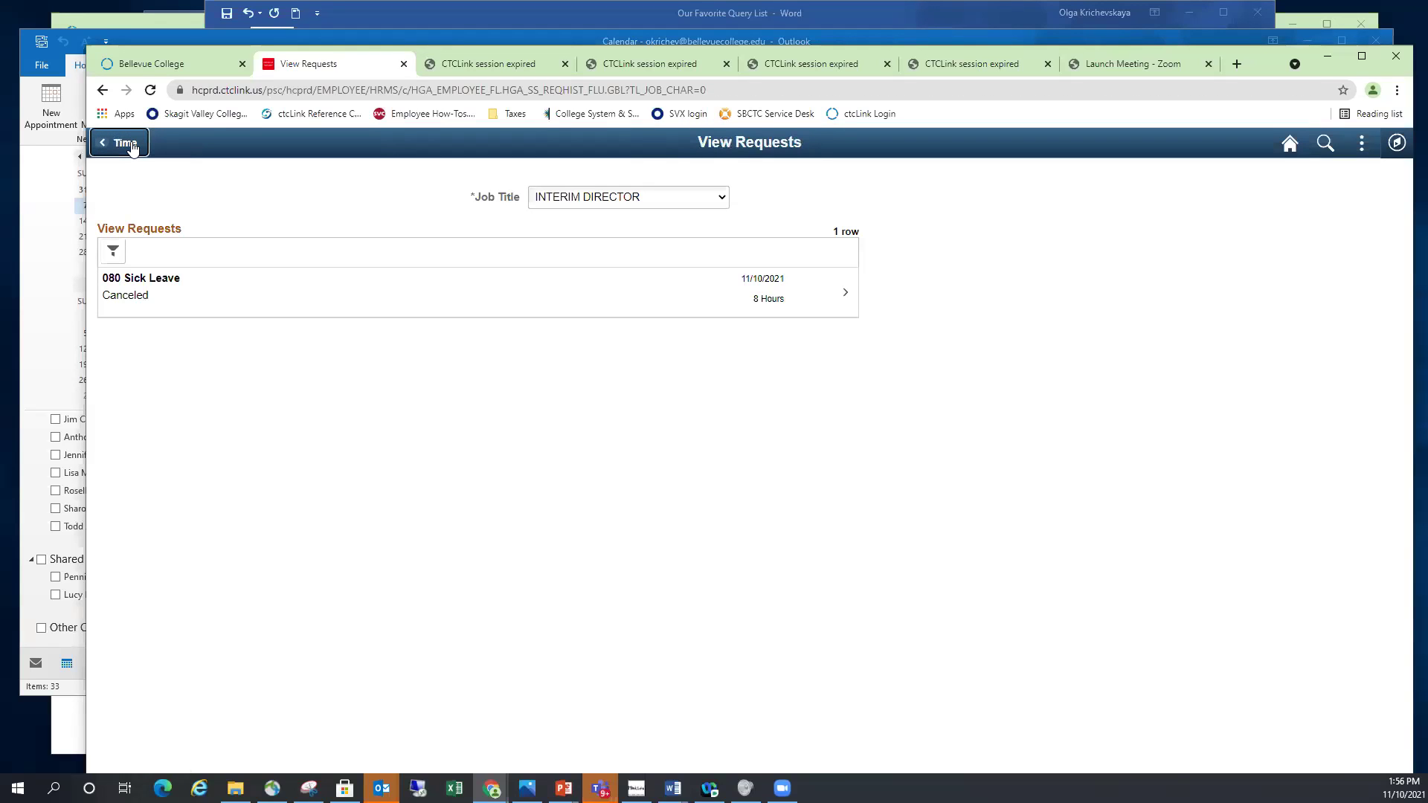